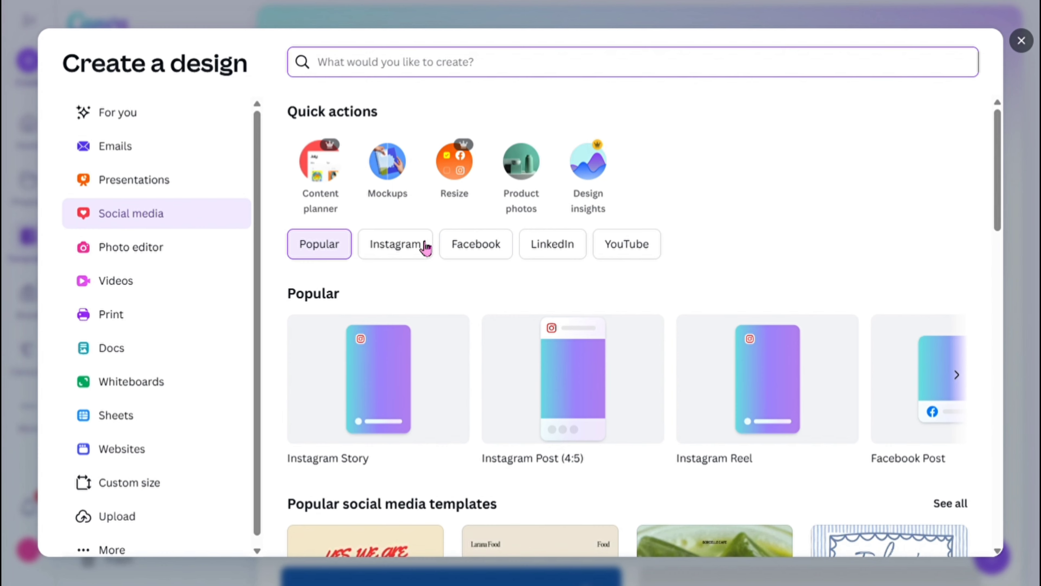
Create a blank Instagram Post (4:5) design and set its page background color to black #000000
{"action": "left_click", "coordinate": [420, 248]}
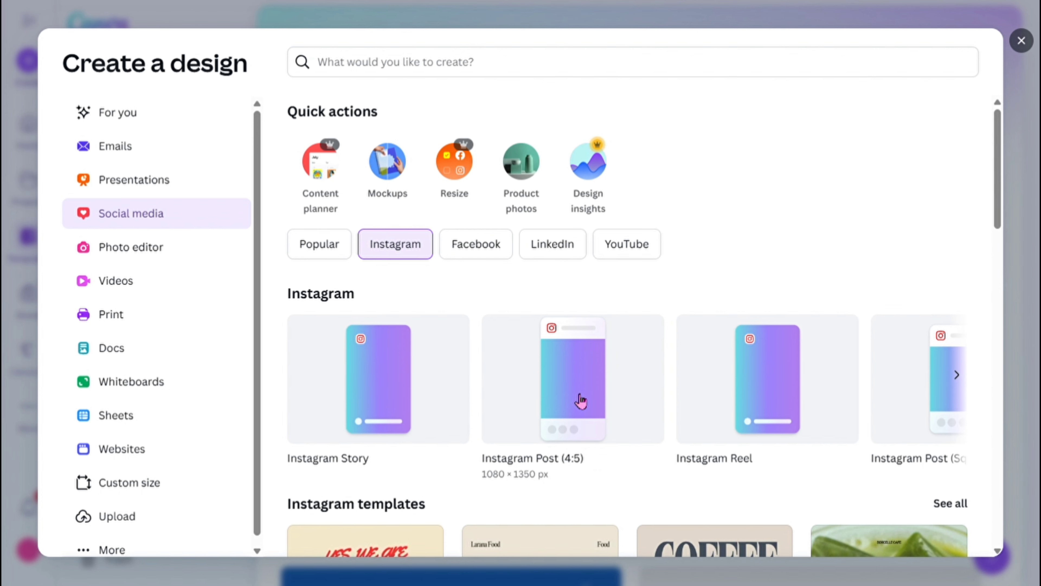
{"action": "left_click", "coordinate": [581, 401]}
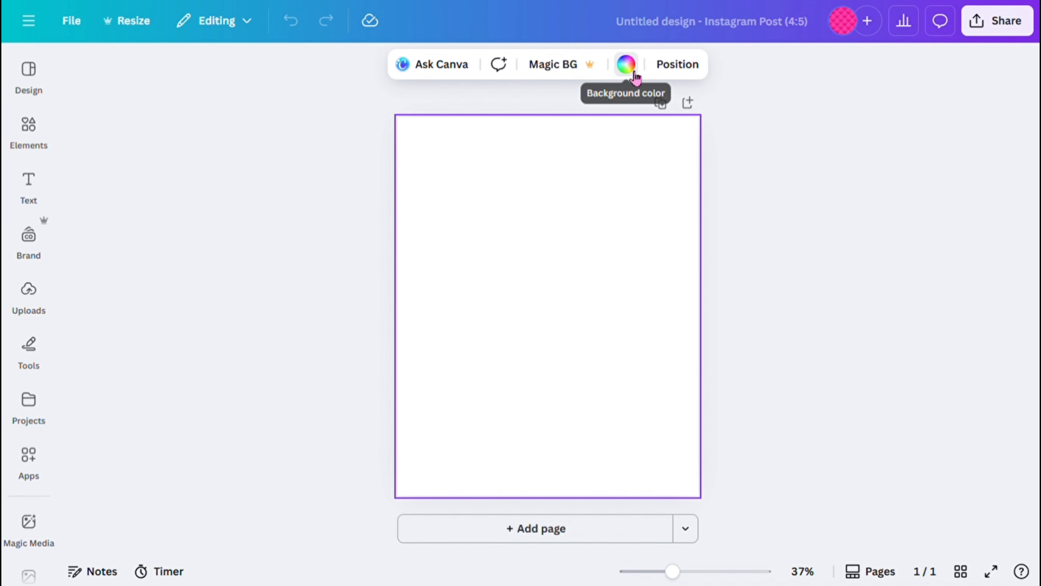
{"action": "left_click", "coordinate": [626, 64]}
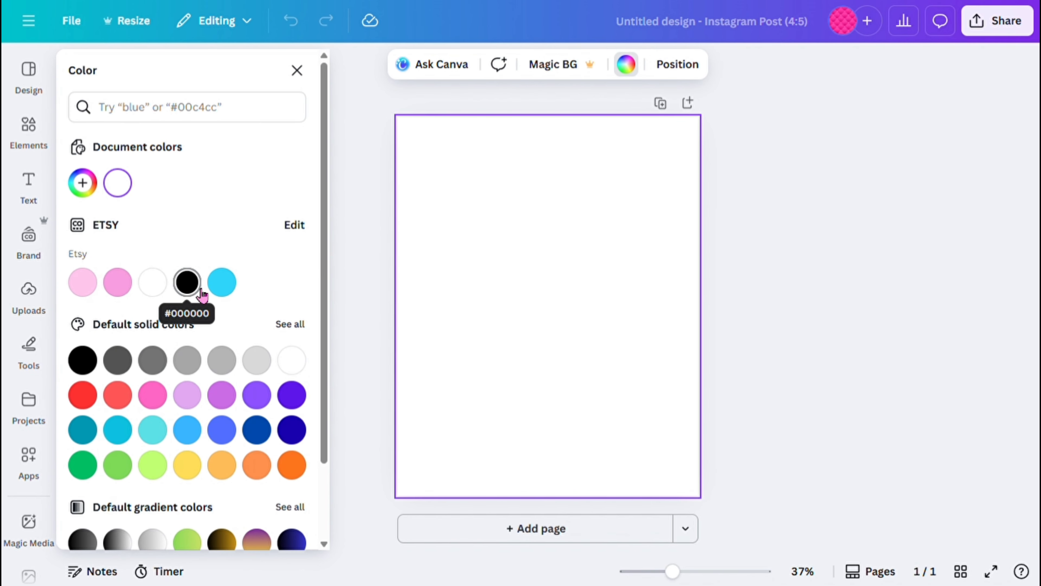
{"action": "left_click", "coordinate": [196, 292]}
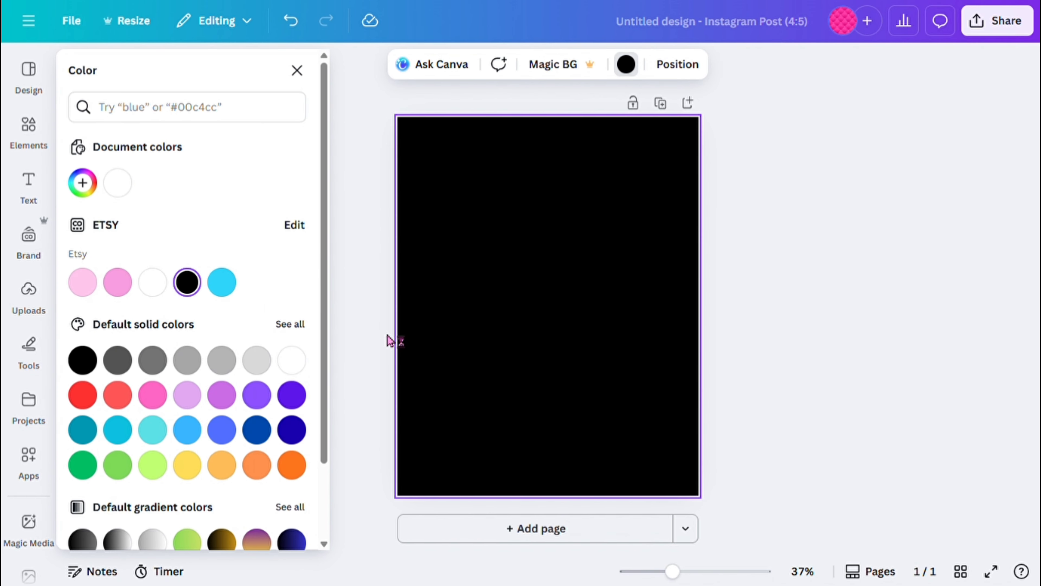
{"action": "left_click", "coordinate": [935, 308]}
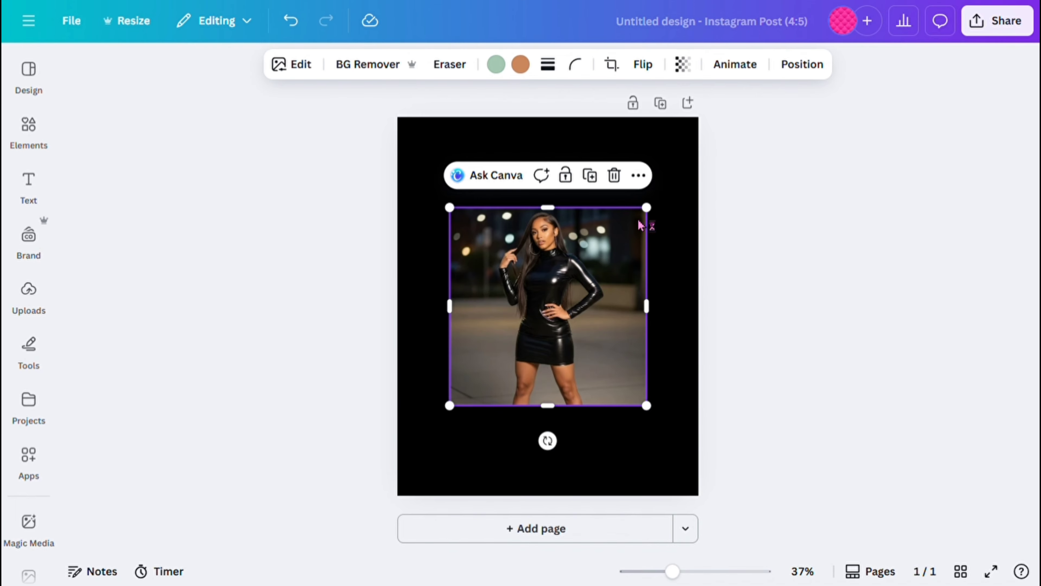
Try enlarging the photo of the woman to cover the whole page, and undo both resizes
{"action": "left_click_drag", "start_coordinate": [648, 209], "coordinate": [788, 144]}
{"action": "left_click_drag", "start_coordinate": [748, 109], "coordinate": [739, 119]}
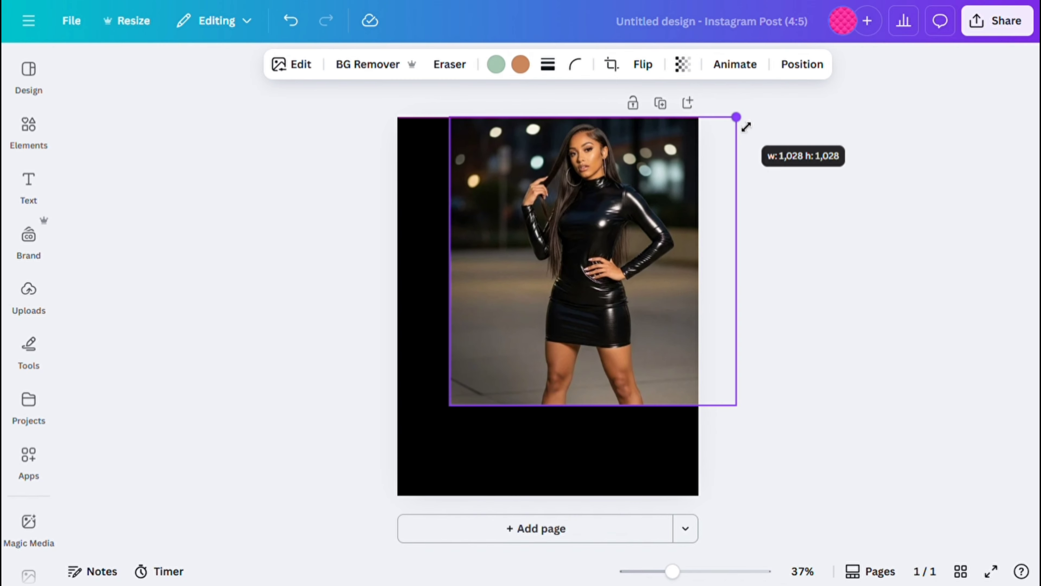
{"action": "left_click_drag", "start_coordinate": [460, 412], "coordinate": [380, 522]}
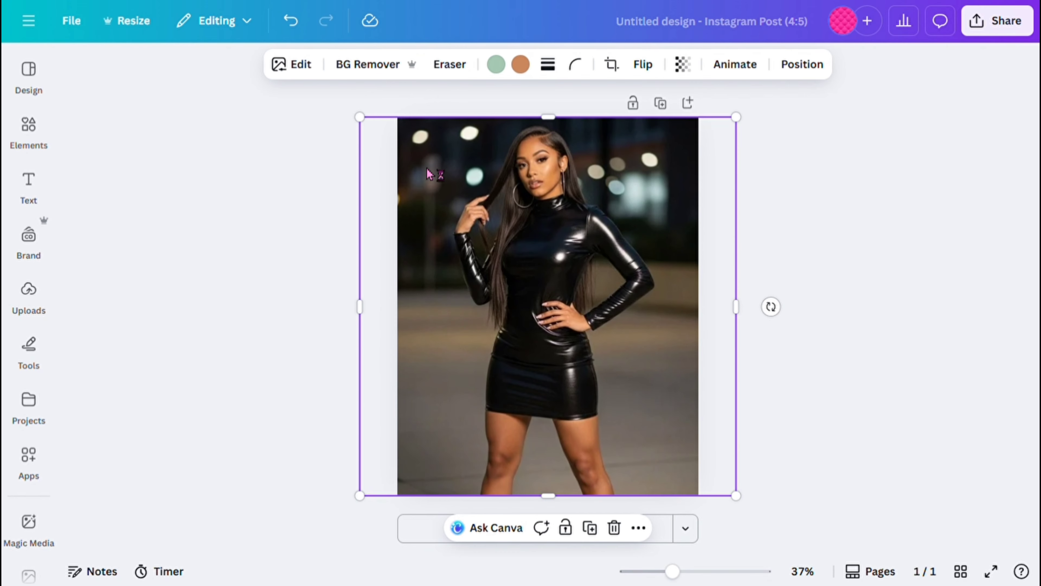
{"action": "left_click", "coordinate": [295, 24]}
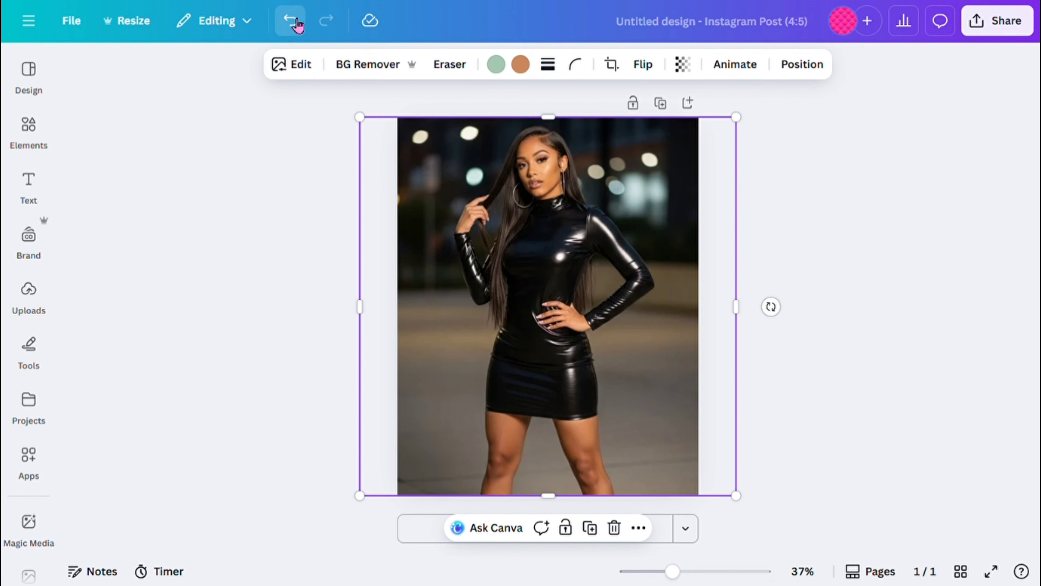
{"action": "left_click", "coordinate": [296, 23]}
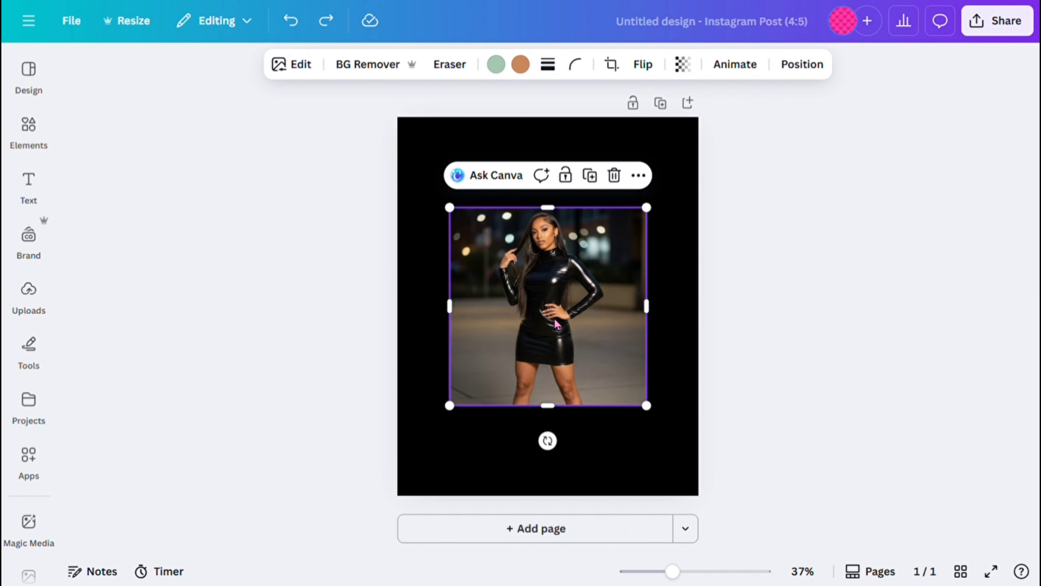
Try replacing the page background with the photo of the woman, and undo the replacement
{"action": "right_click", "coordinate": [568, 325]}
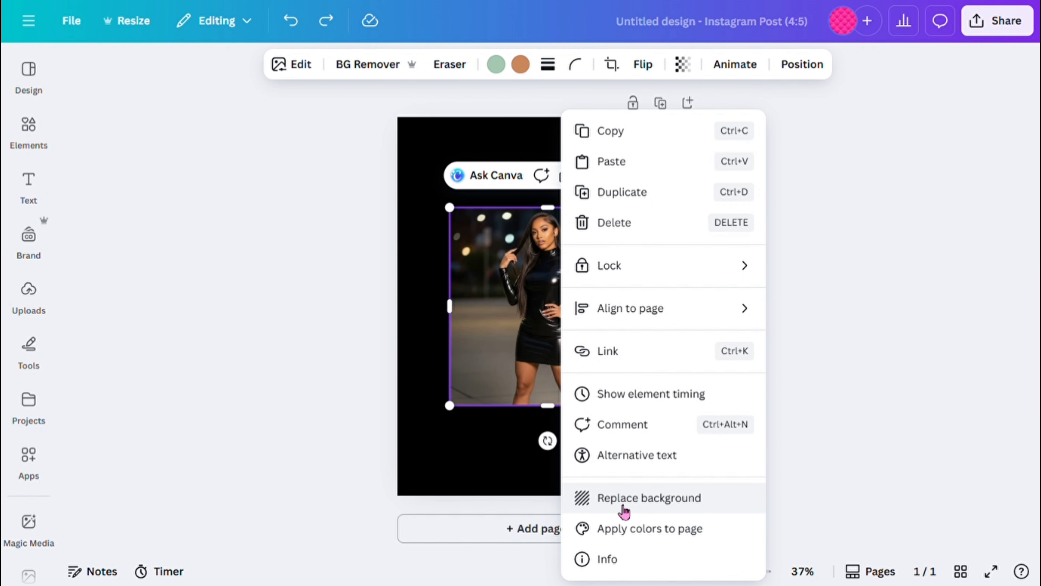
{"action": "left_click", "coordinate": [661, 501]}
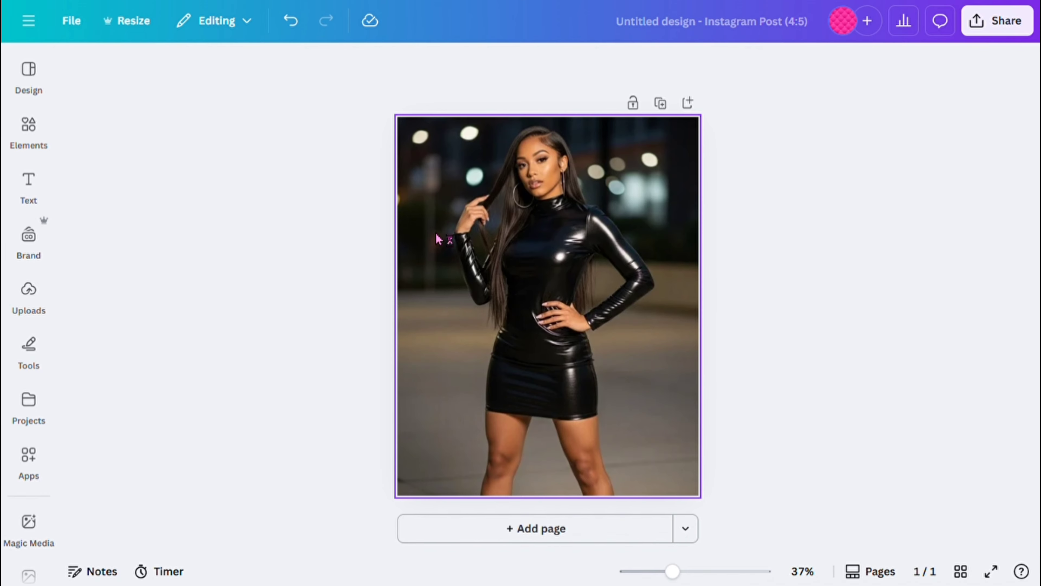
{"action": "left_click", "coordinate": [297, 26]}
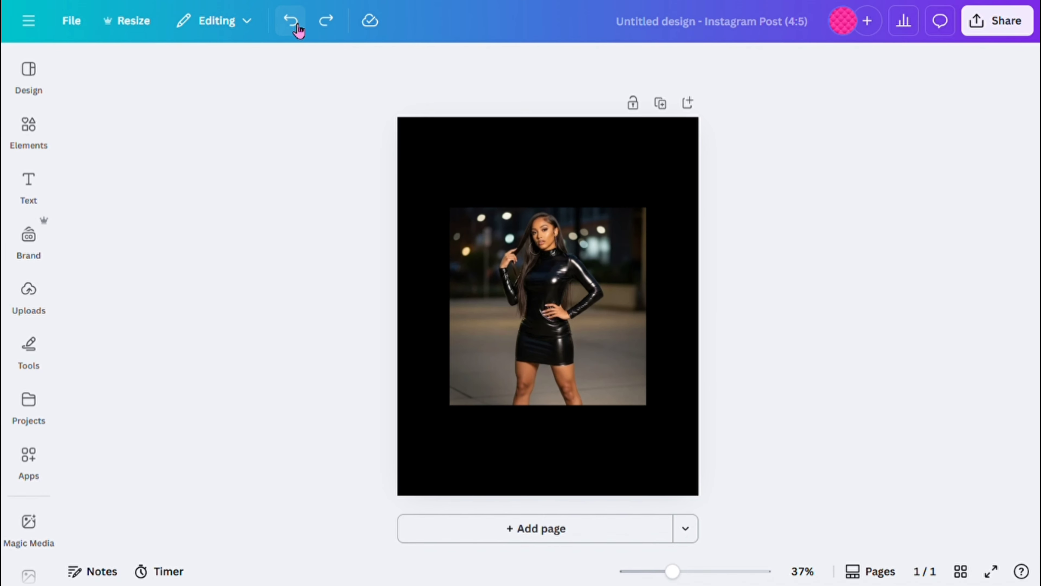
Enlarge the photo of the woman proportionally to the full page height, extending past both sides of the page
{"action": "left_click", "coordinate": [629, 342]}
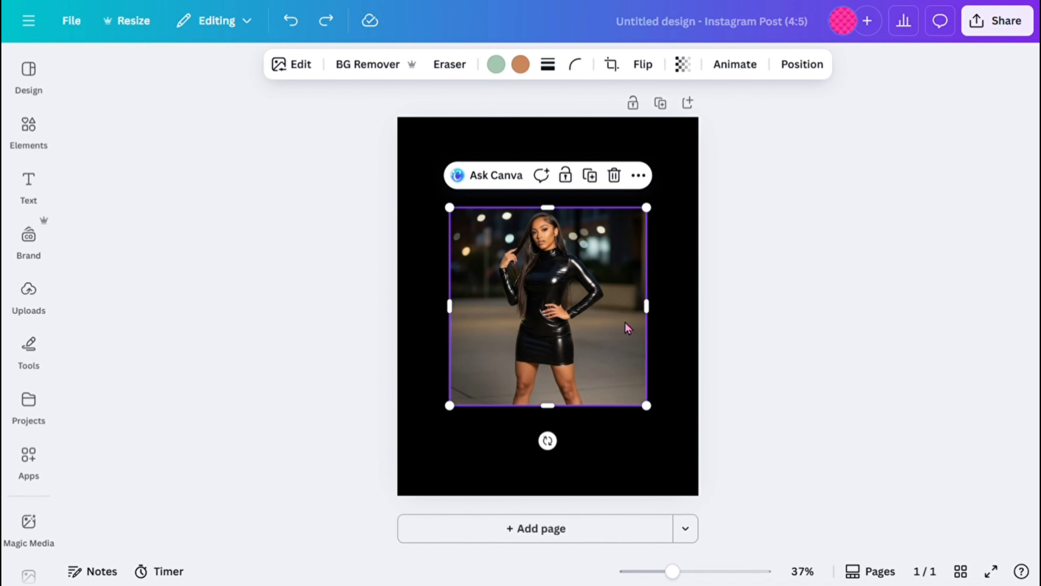
{"action": "left_click_drag", "start_coordinate": [648, 208], "coordinate": [777, 155]}
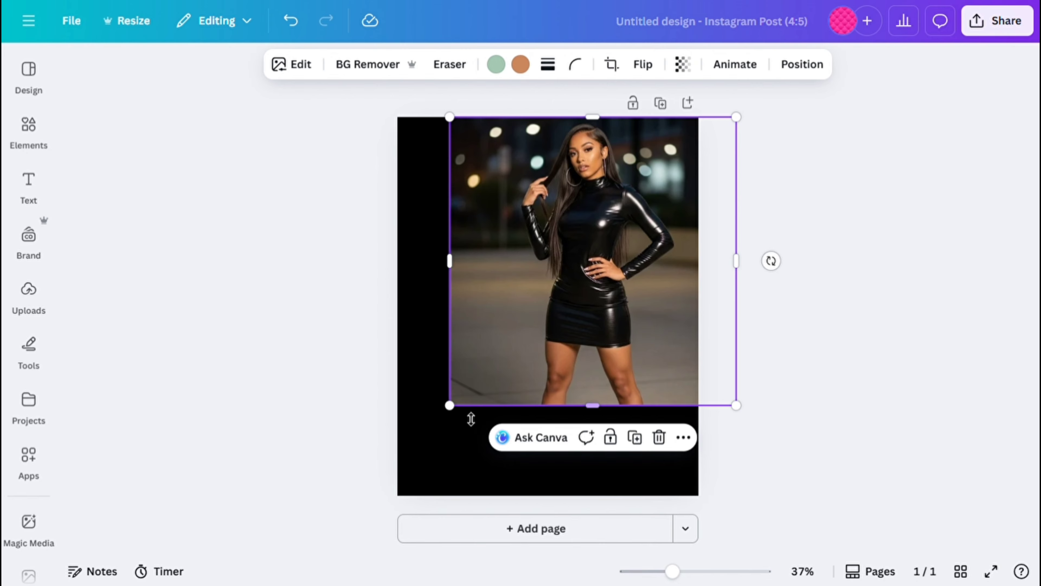
{"action": "left_click_drag", "start_coordinate": [455, 410], "coordinate": [365, 505]}
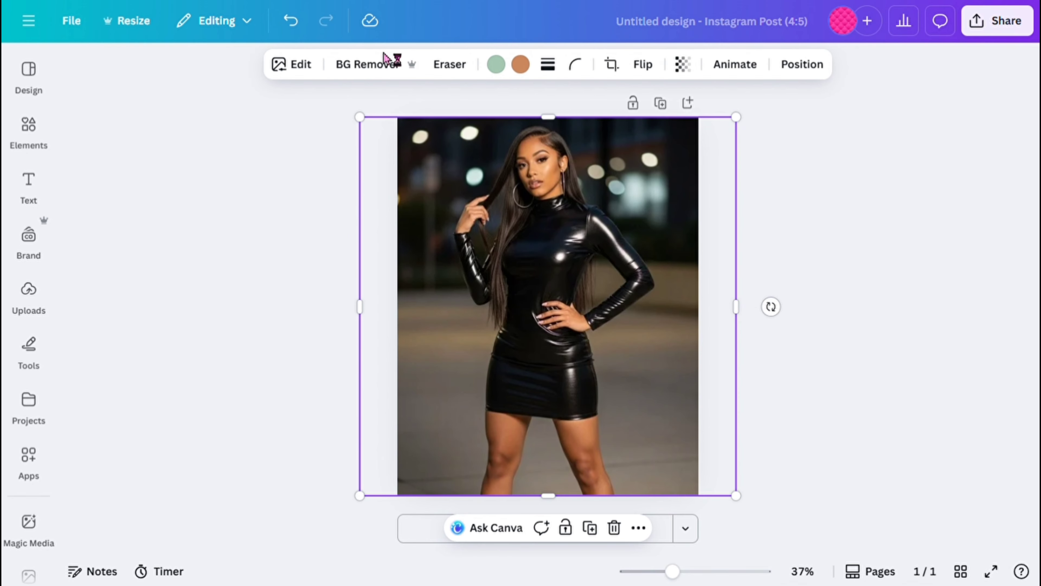
Separate the woman from the photo's background with Magic Grab, selecting her whole figure as the object
{"action": "left_click", "coordinate": [304, 69]}
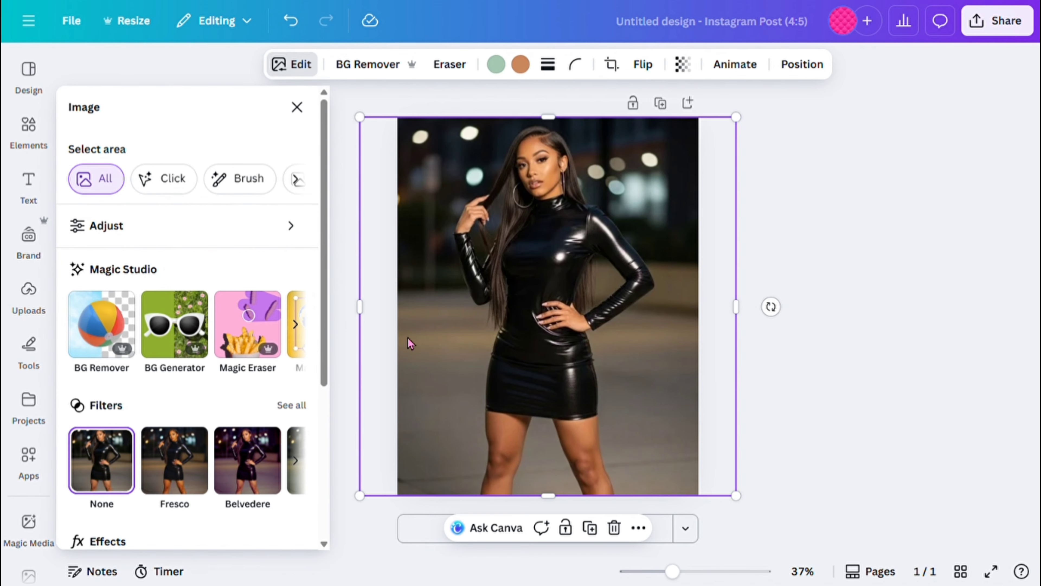
{"action": "left_click", "coordinate": [303, 326]}
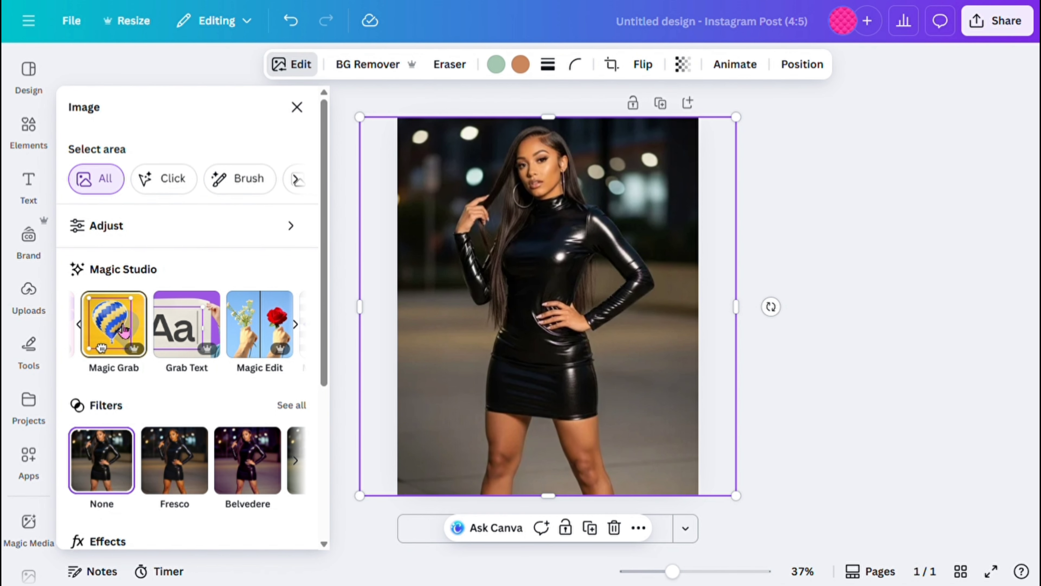
{"action": "left_click", "coordinate": [122, 328]}
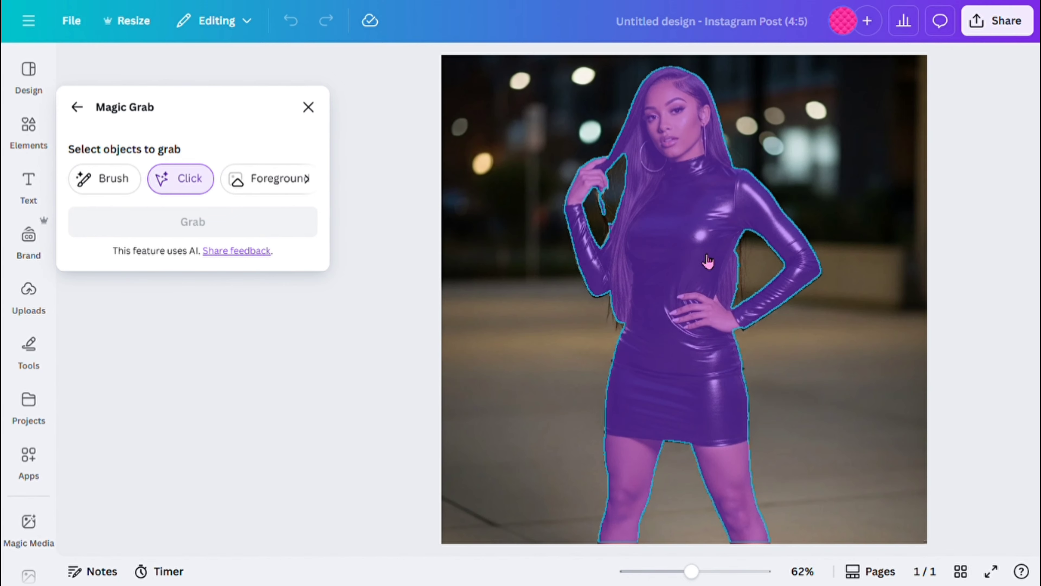
{"action": "left_click", "coordinate": [708, 261]}
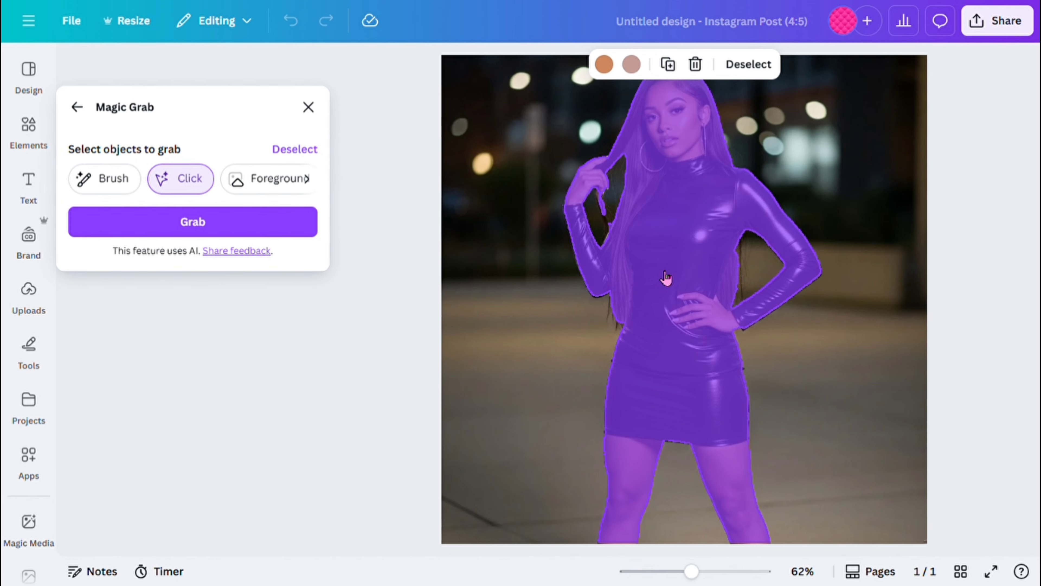
{"action": "left_click", "coordinate": [261, 234]}
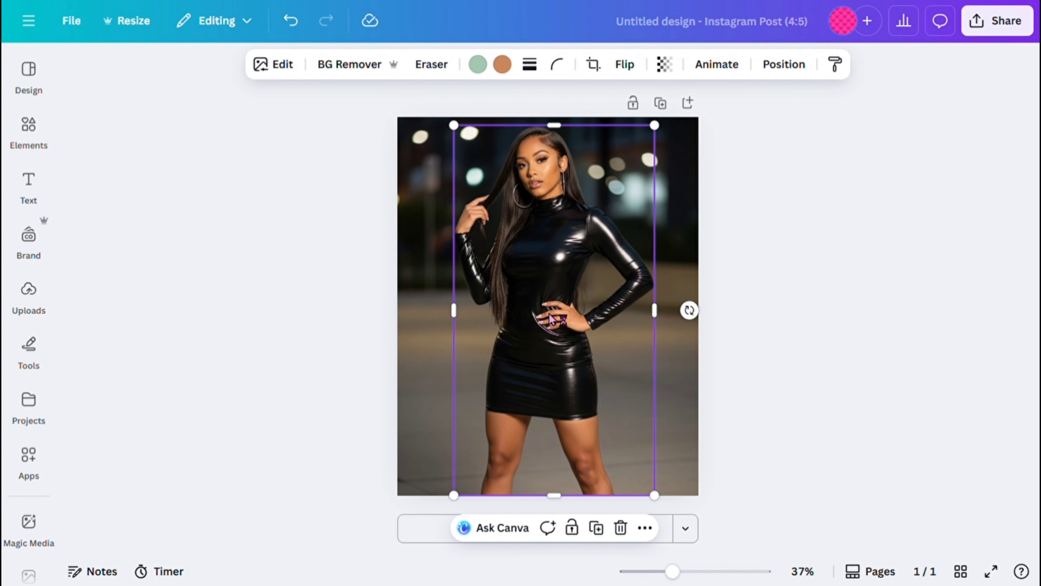
Move the grabbed woman off the page to reveal the background behind her, and place her back
{"action": "left_click_drag", "start_coordinate": [550, 317], "coordinate": [272, 438]}
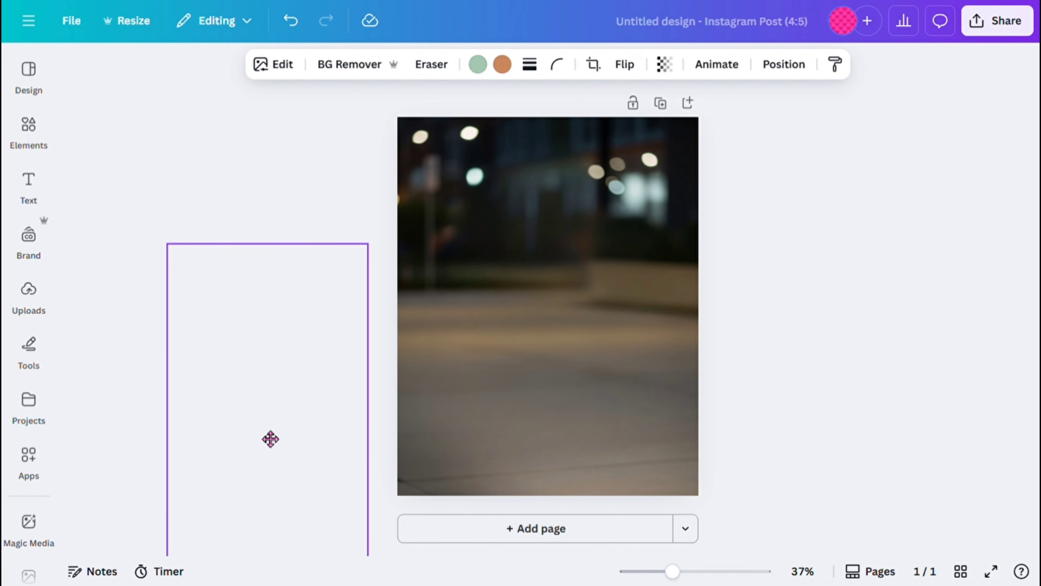
{"action": "left_click_drag", "start_coordinate": [271, 439], "coordinate": [560, 321]}
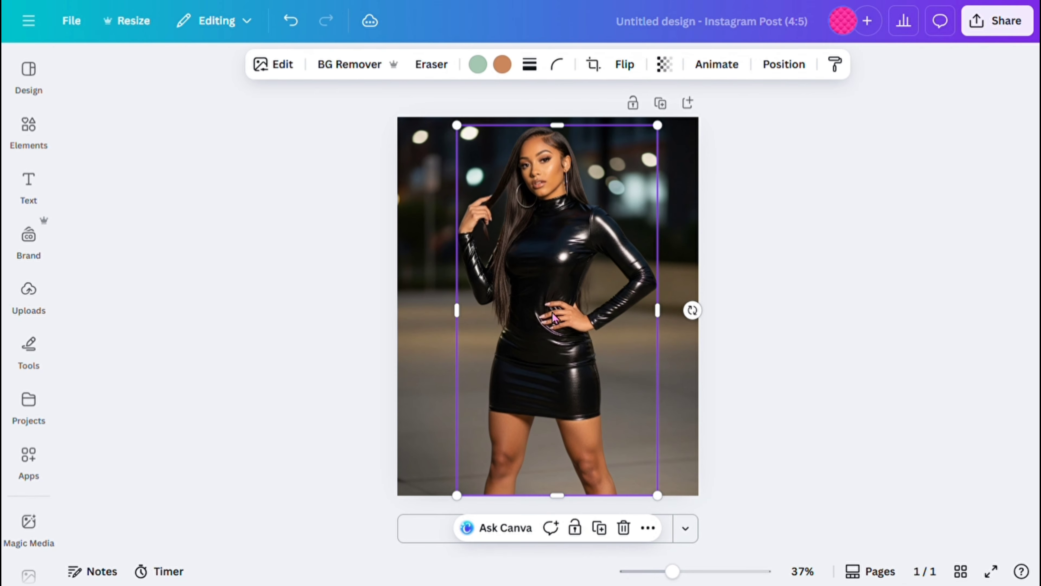
{"action": "left_click", "coordinate": [689, 207]}
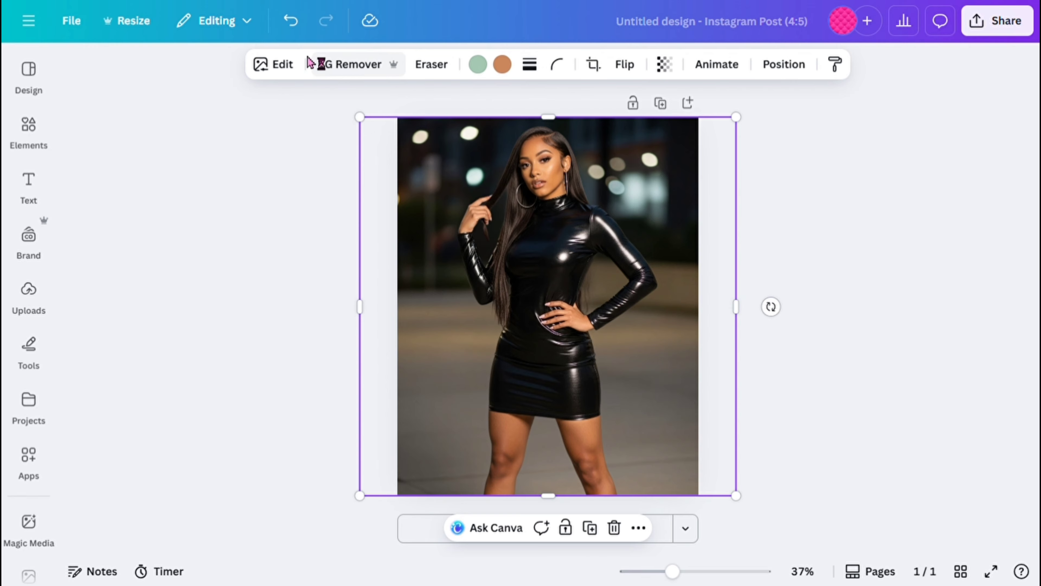
Scale the cut-out woman down slightly and shift her a little to the right, keeping her on the page's lower edge
{"action": "left_click", "coordinate": [549, 226]}
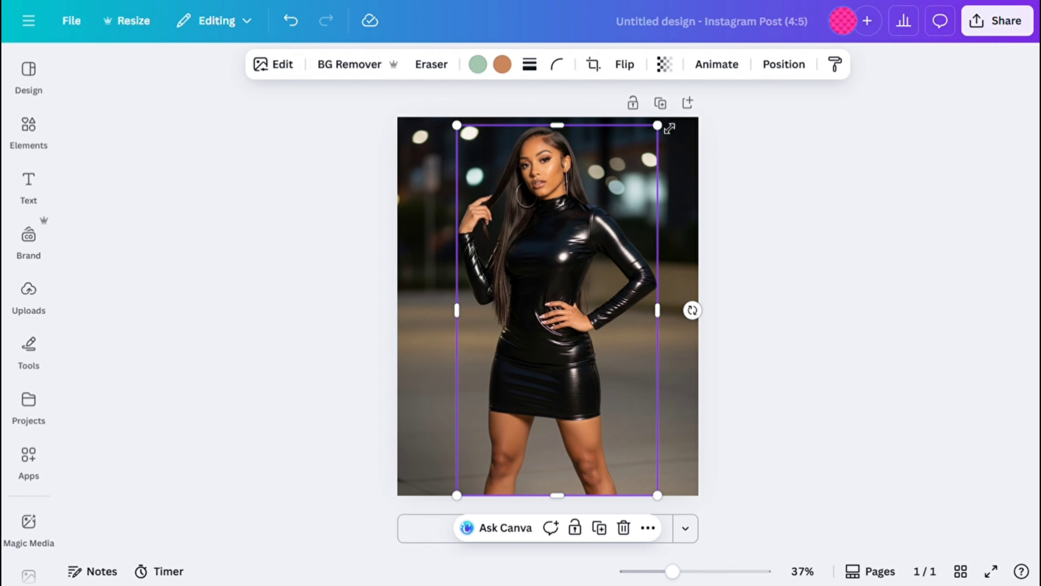
{"action": "left_click_drag", "start_coordinate": [667, 142], "coordinate": [655, 163]}
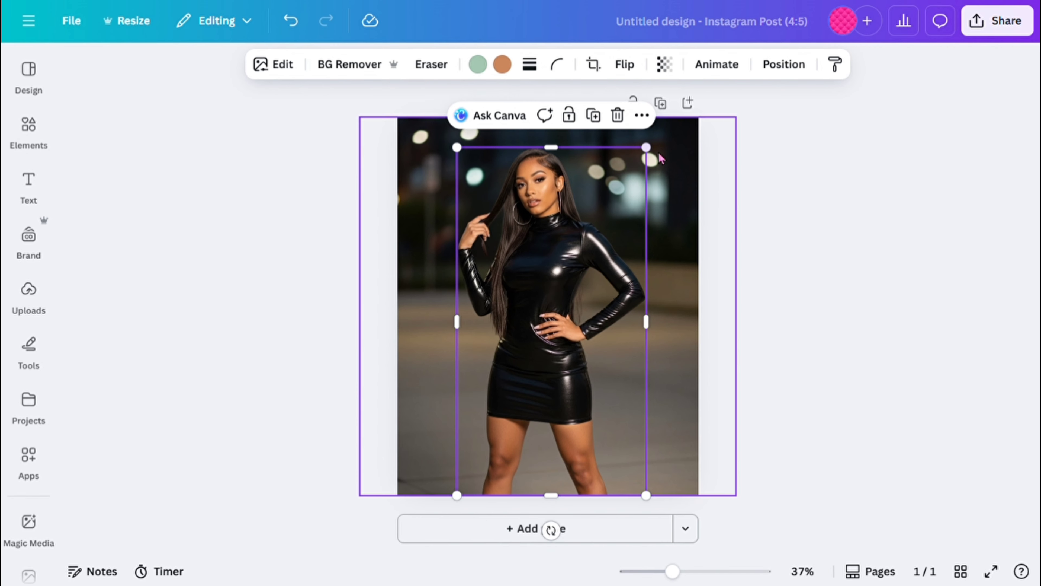
{"action": "left_click_drag", "start_coordinate": [598, 253], "coordinate": [606, 255]}
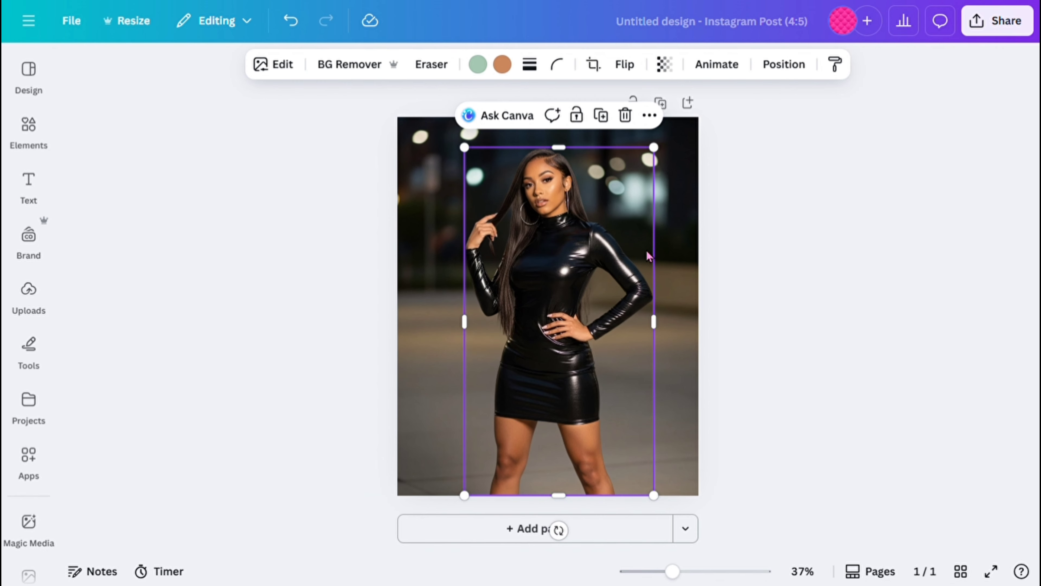
Apply the Noir filter from the Mono group to the background photo behind the woman
{"action": "left_click", "coordinate": [681, 242]}
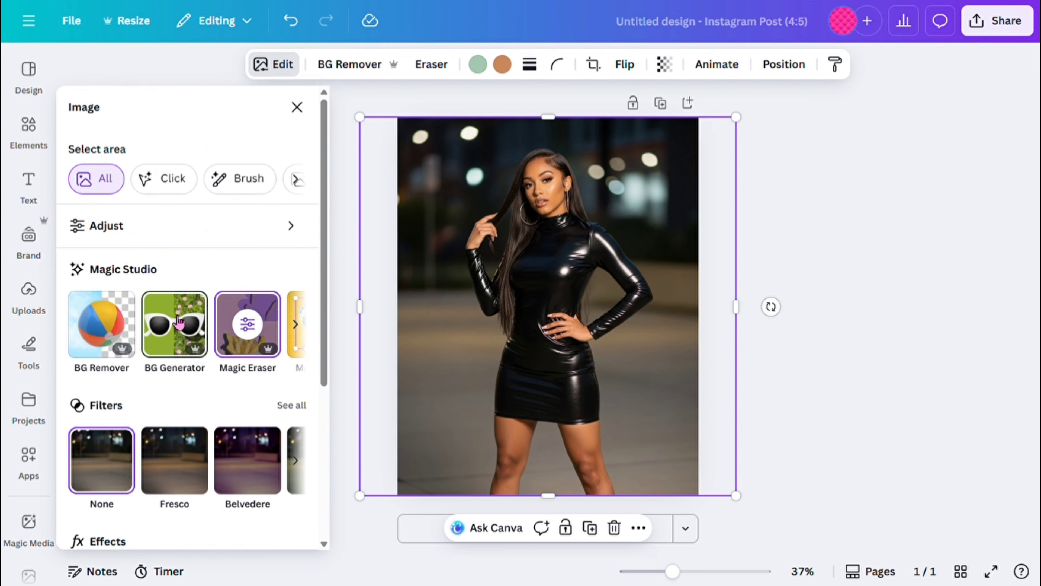
{"action": "scroll", "coordinate": [221, 249], "scroll_direction": "down", "scroll_amount": 4}
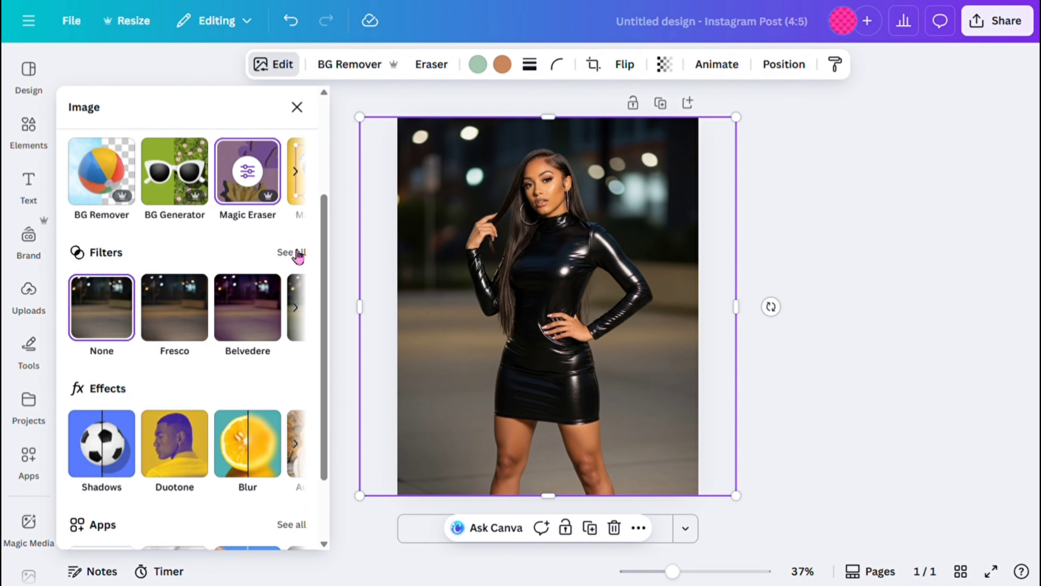
{"action": "left_click", "coordinate": [298, 252]}
{"action": "scroll", "coordinate": [267, 313], "scroll_direction": "down", "scroll_amount": 10}
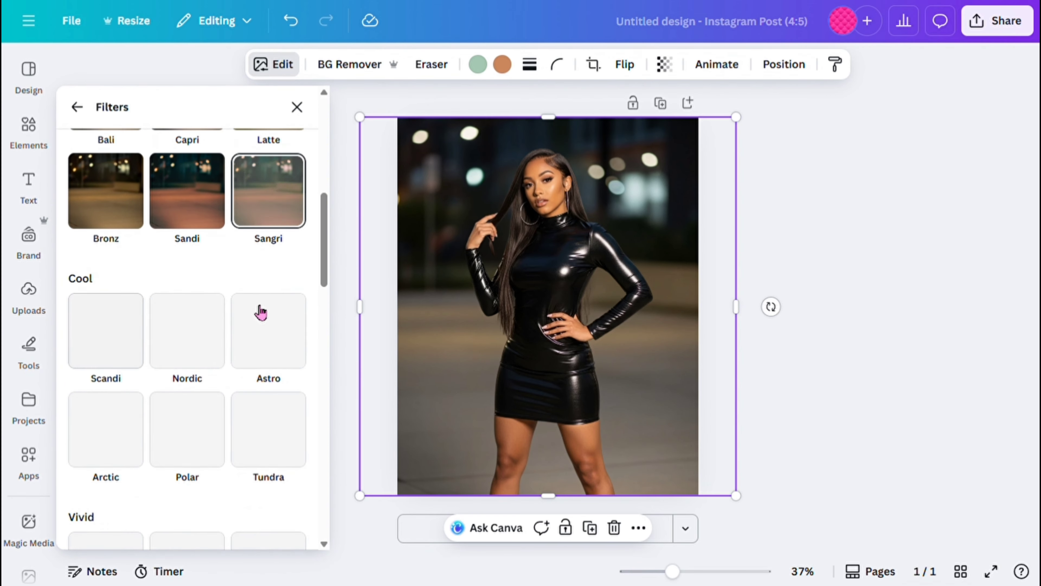
{"action": "scroll", "coordinate": [260, 312], "scroll_direction": "down", "scroll_amount": 12}
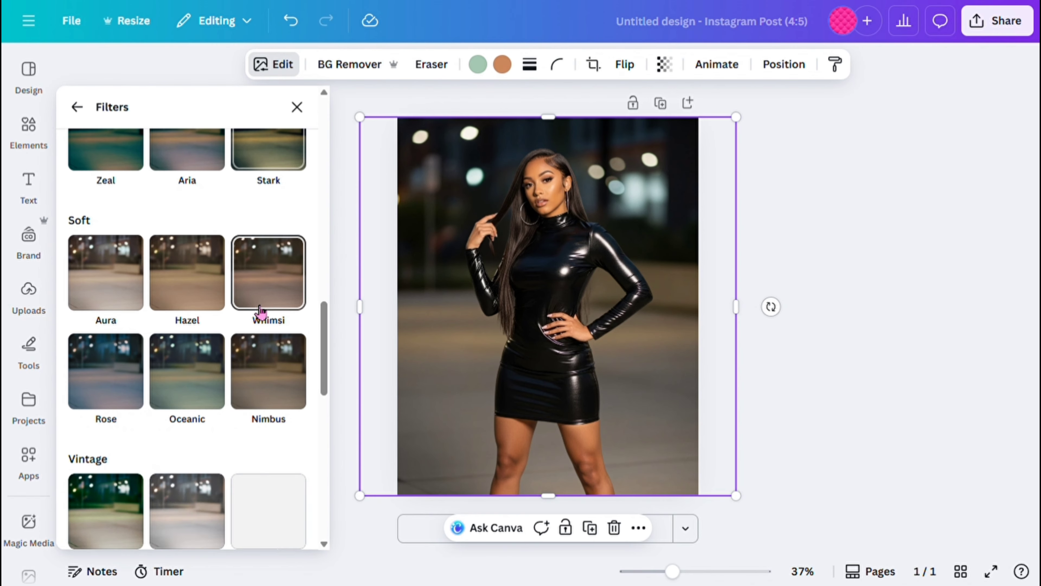
{"action": "scroll", "coordinate": [260, 311], "scroll_direction": "down", "scroll_amount": 10}
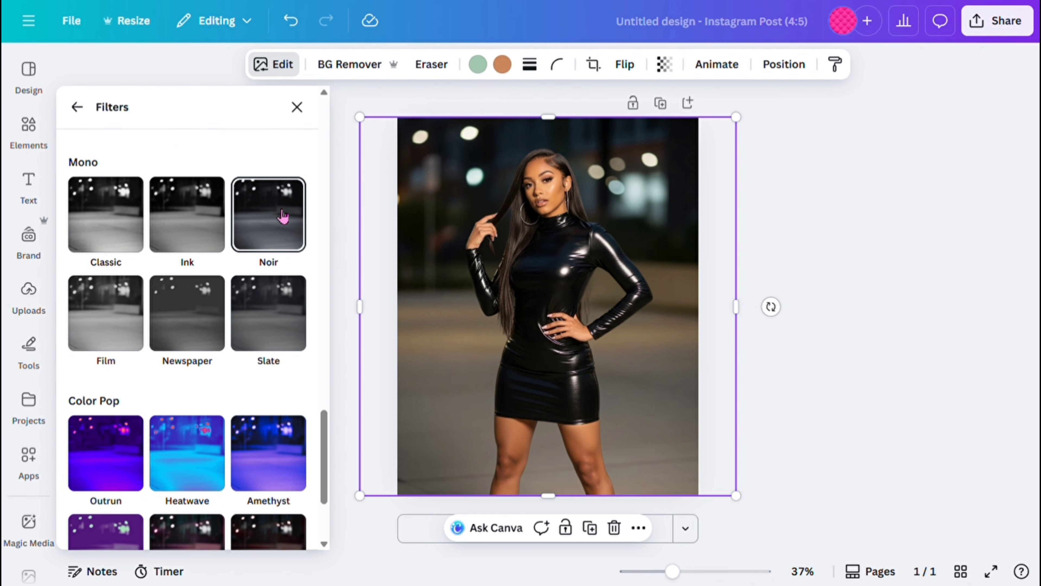
{"action": "left_click", "coordinate": [282, 216]}
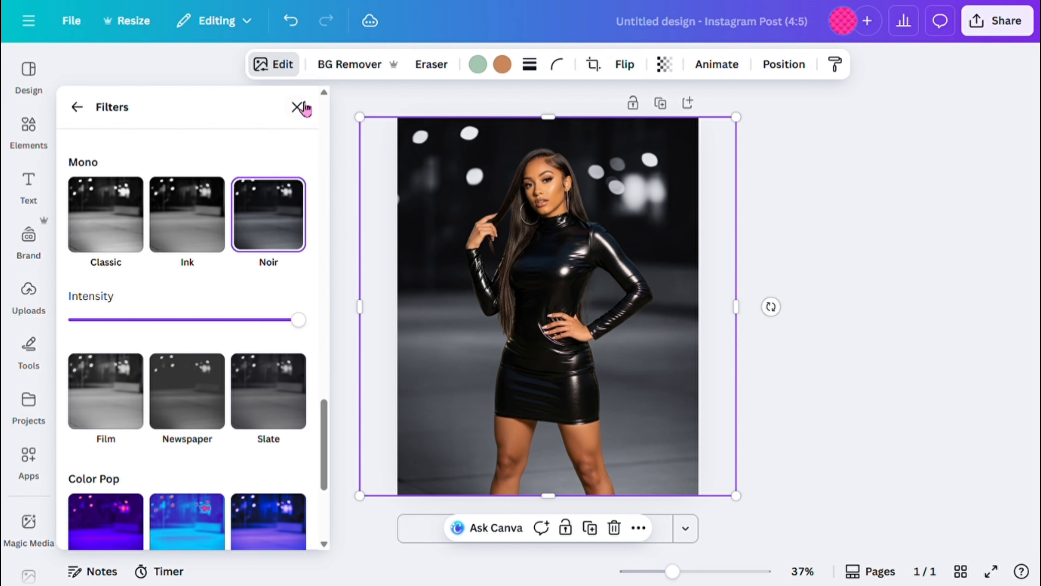
{"action": "left_click", "coordinate": [297, 107]}
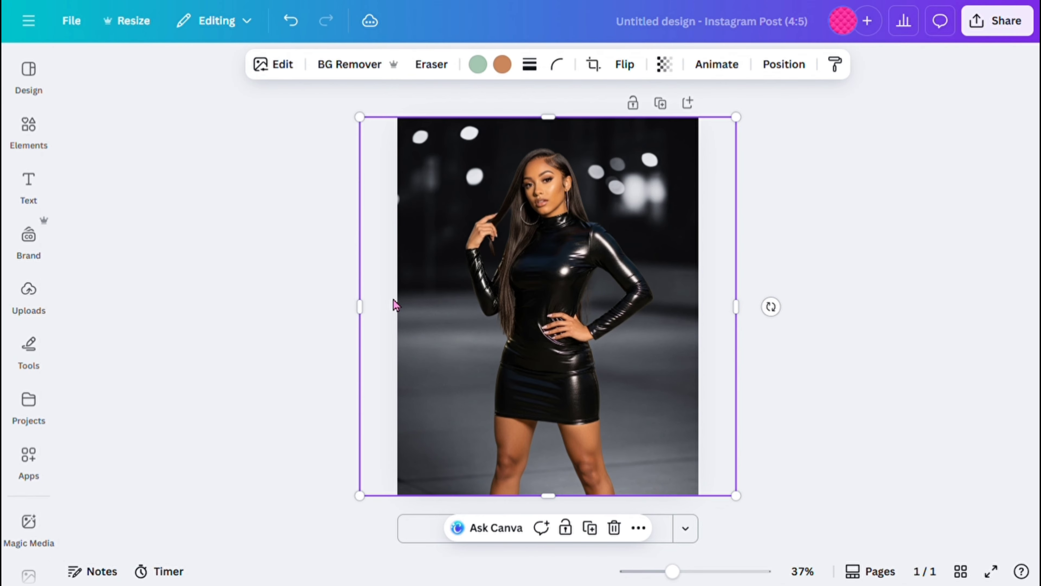
{"action": "left_click", "coordinate": [825, 227]}
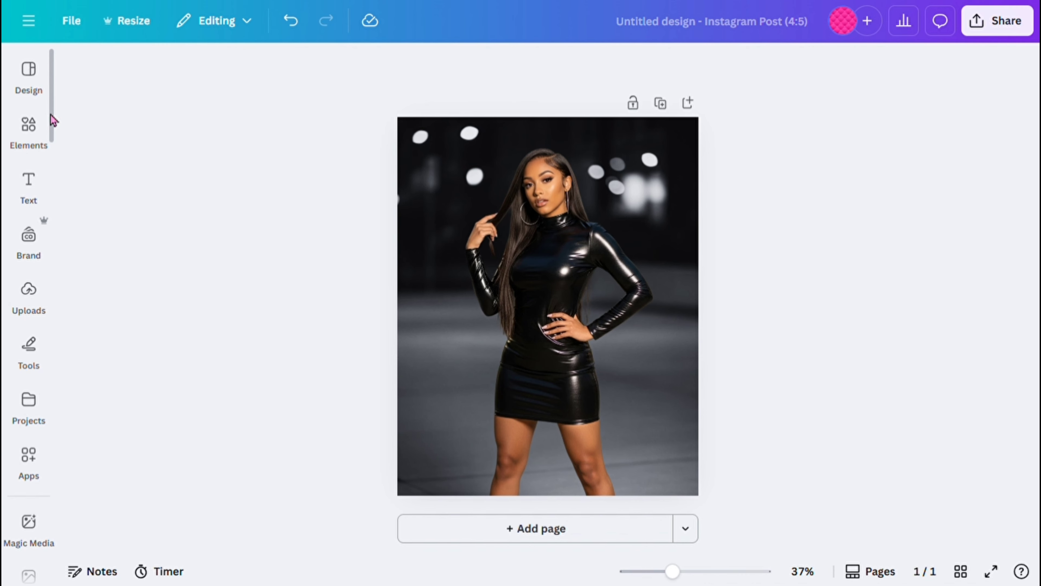
Search the elements for "Transparent gradient" and add the teal vertical fade from the graphics results to the page
{"action": "left_click", "coordinate": [50, 126]}
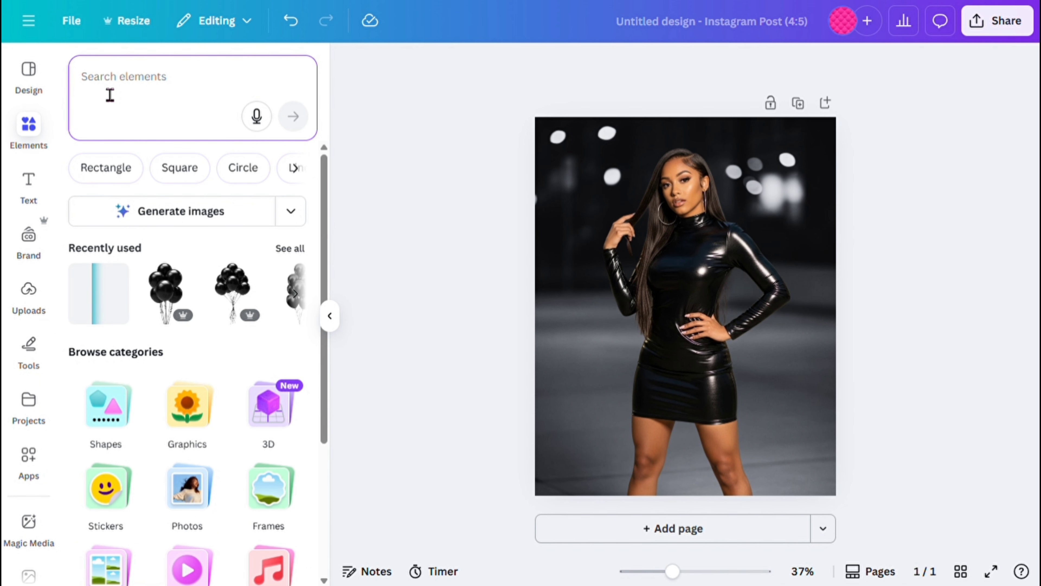
{"action": "type", "text": "tra"}
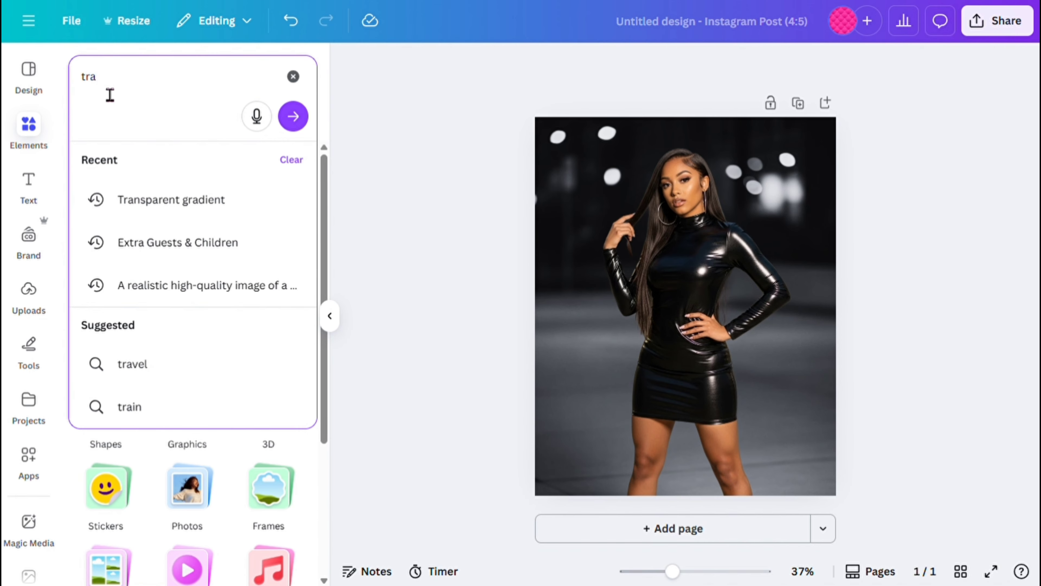
{"action": "type", "text": "n"}
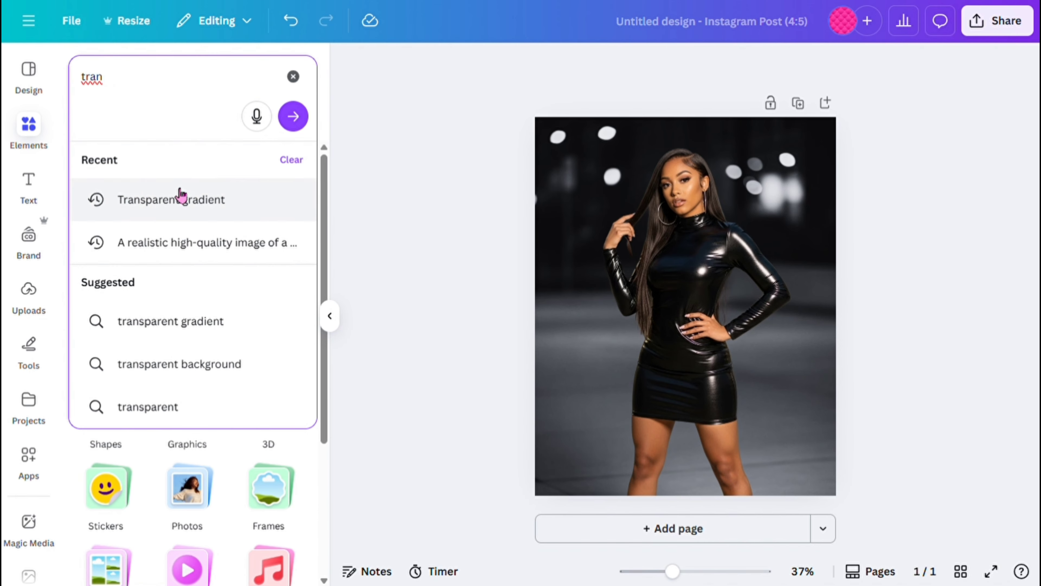
{"action": "left_click", "coordinate": [180, 197]}
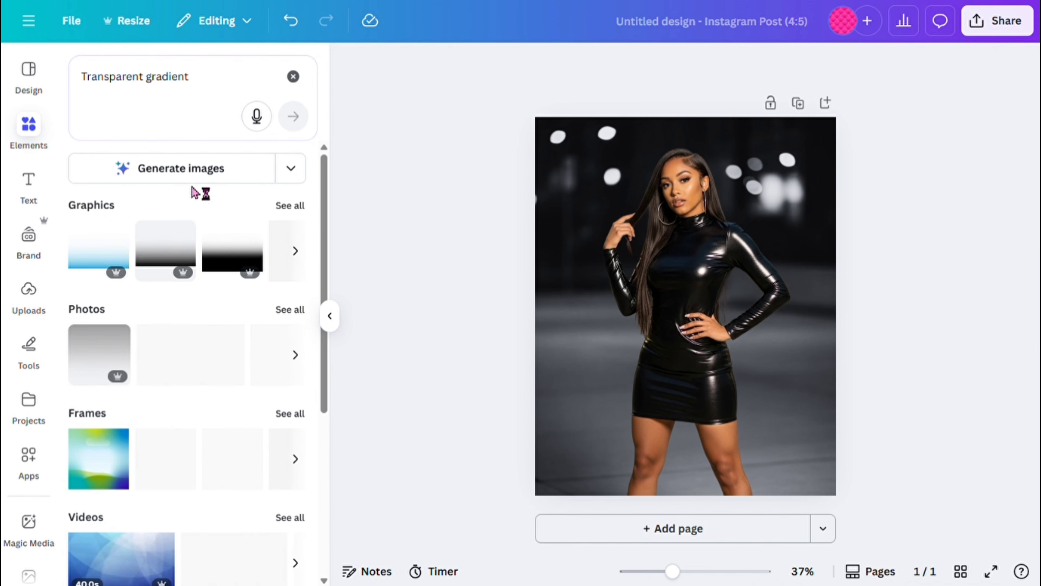
{"action": "left_click", "coordinate": [290, 207]}
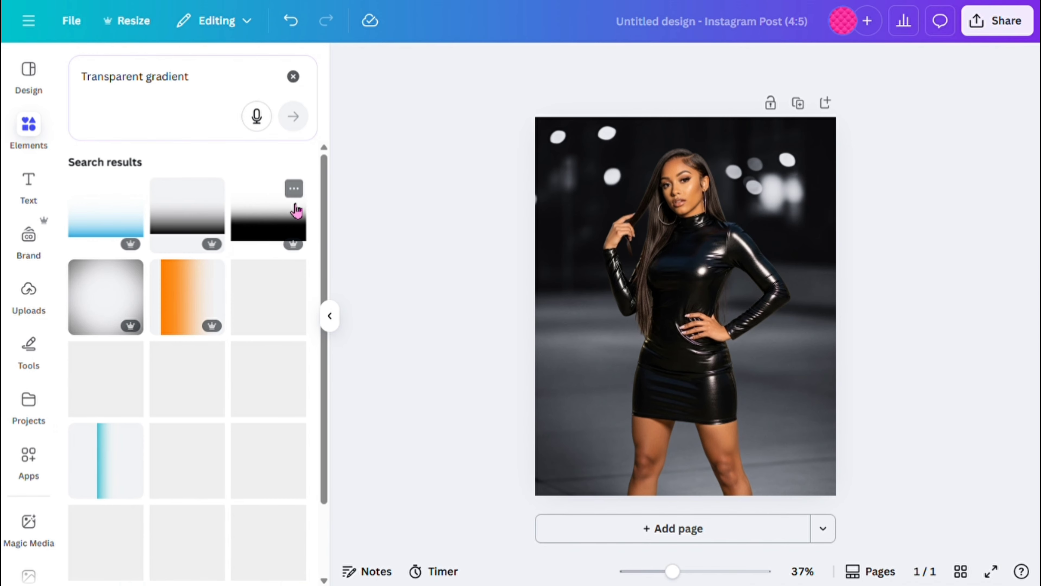
{"action": "scroll", "coordinate": [146, 319], "scroll_direction": "down", "scroll_amount": 2}
{"action": "scroll", "coordinate": [133, 367], "scroll_direction": "up", "scroll_amount": 2}
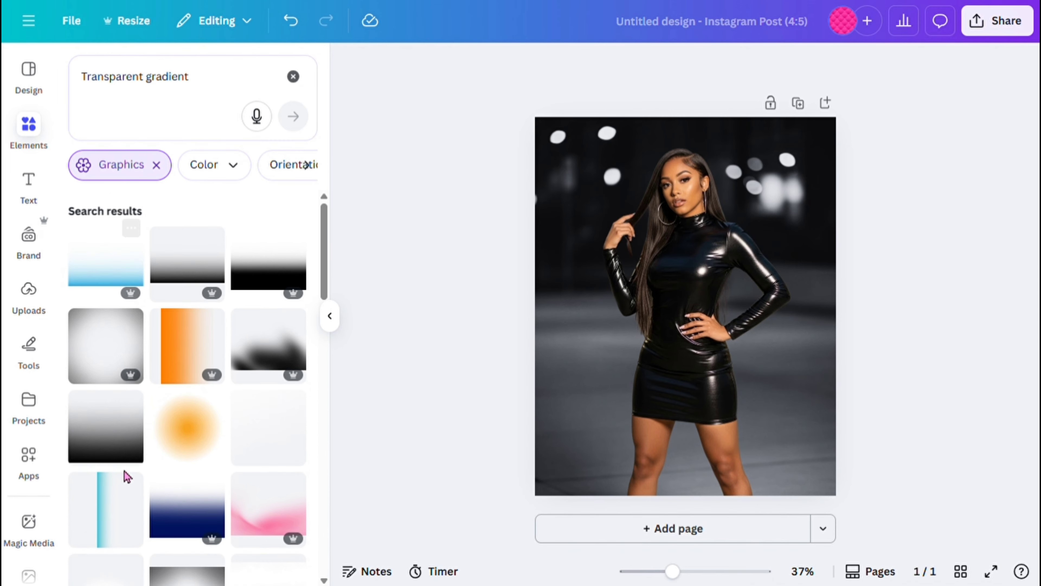
{"action": "scroll", "coordinate": [81, 376], "scroll_direction": "down", "scroll_amount": 3}
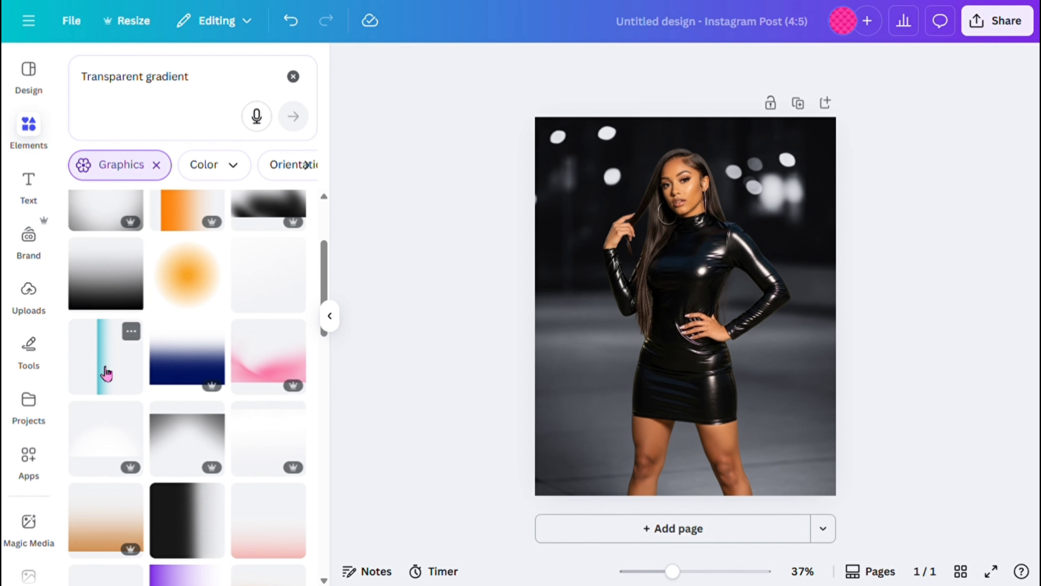
{"action": "scroll", "coordinate": [106, 372], "scroll_direction": "up", "scroll_amount": 3}
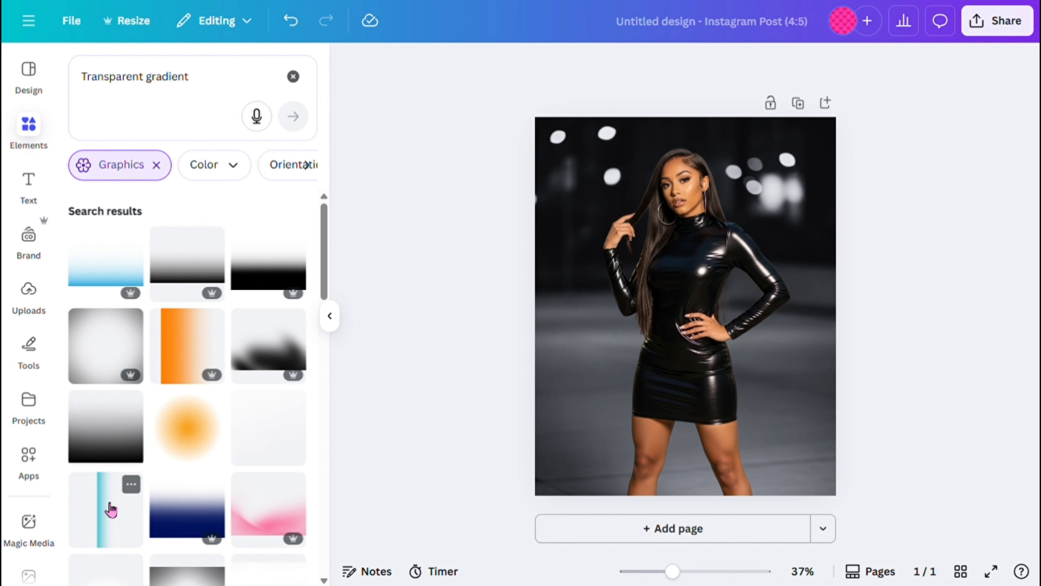
{"action": "left_click", "coordinate": [109, 518]}
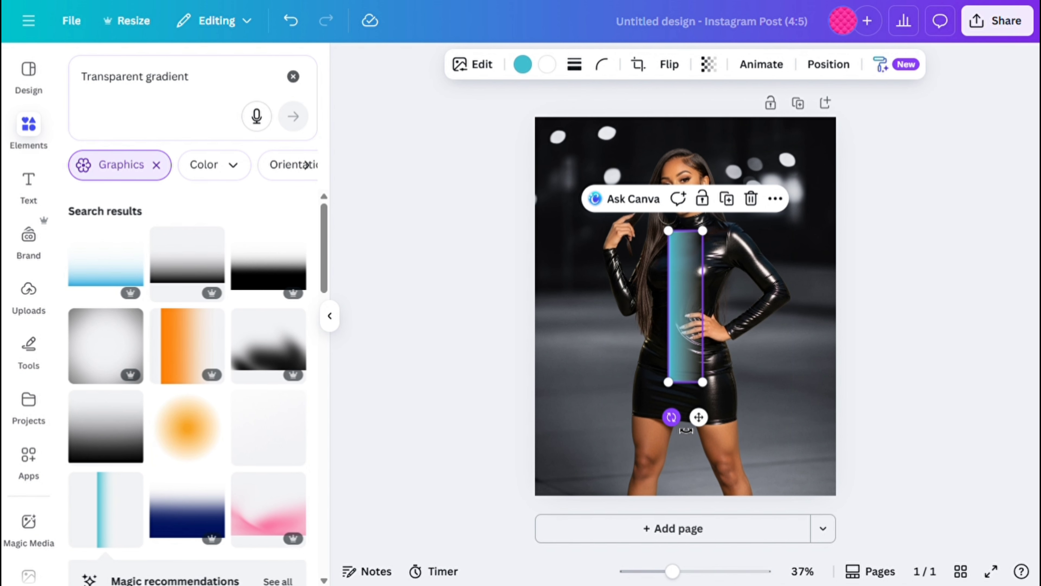
Rotate the teal gradient a quarter turn so it lies horizontally with its solid side facing down
{"action": "left_click_drag", "start_coordinate": [686, 430], "coordinate": [846, 324]}
{"action": "left_click", "coordinate": [330, 316]}
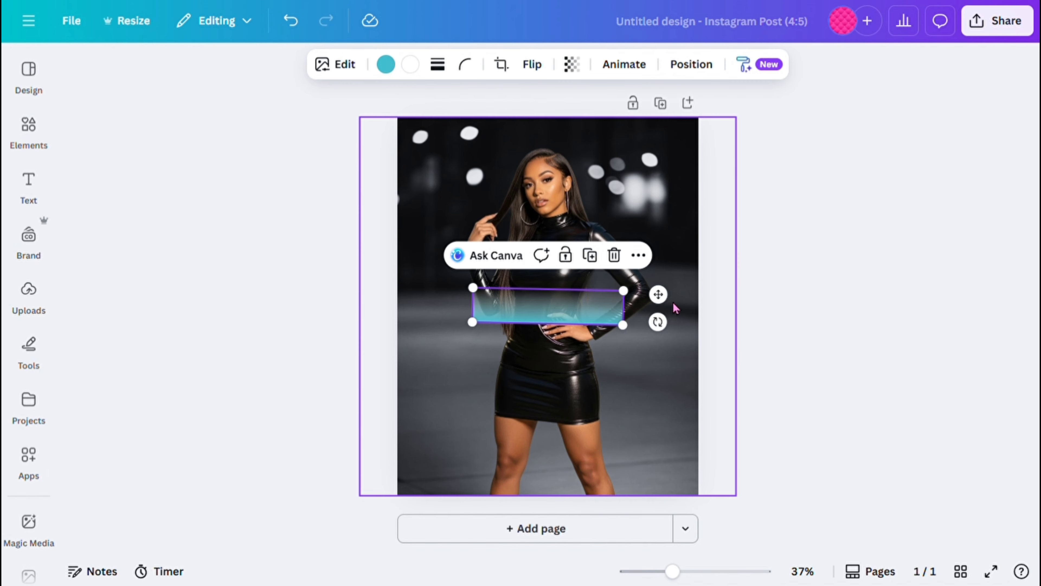
{"action": "left_click_drag", "start_coordinate": [658, 322], "coordinate": [676, 328]}
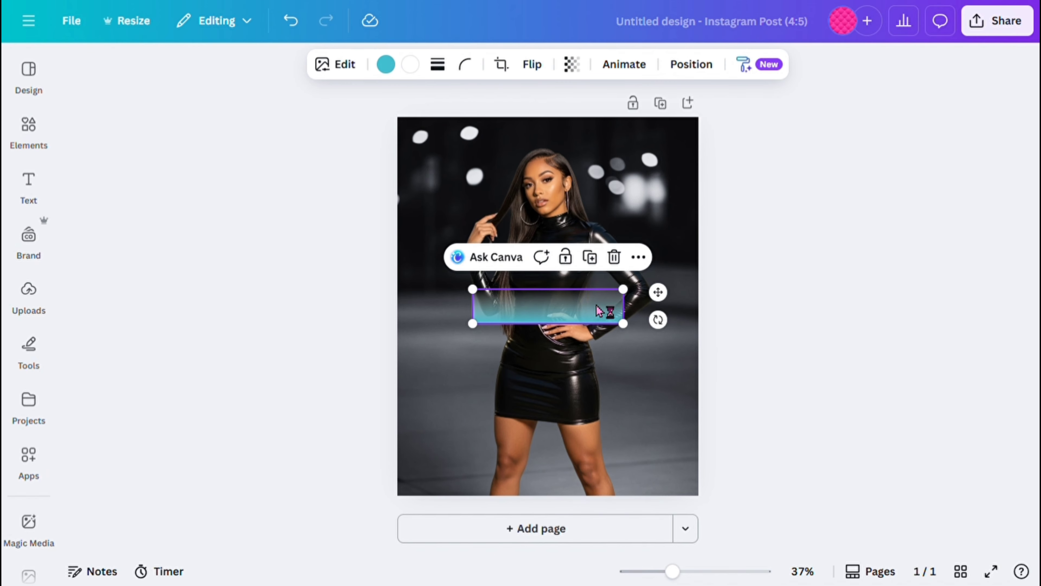
Enlarge the gradient to the full page width and place it along the page's lower edge over the woman's legs
{"action": "left_click_drag", "start_coordinate": [635, 300], "coordinate": [711, 283]}
{"action": "left_click_drag", "start_coordinate": [473, 271], "coordinate": [413, 264]}
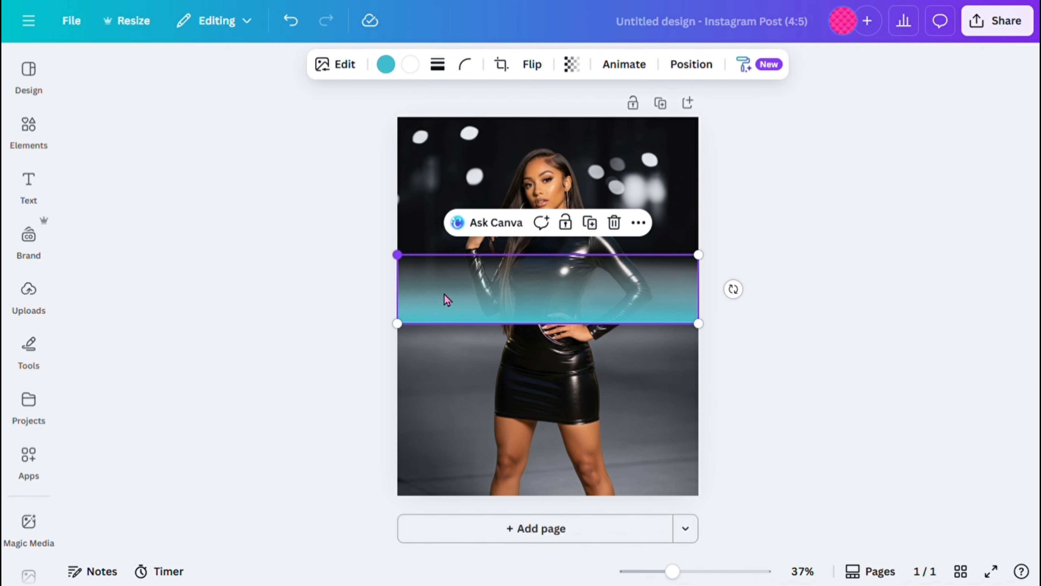
{"action": "left_click_drag", "start_coordinate": [572, 316], "coordinate": [580, 467]}
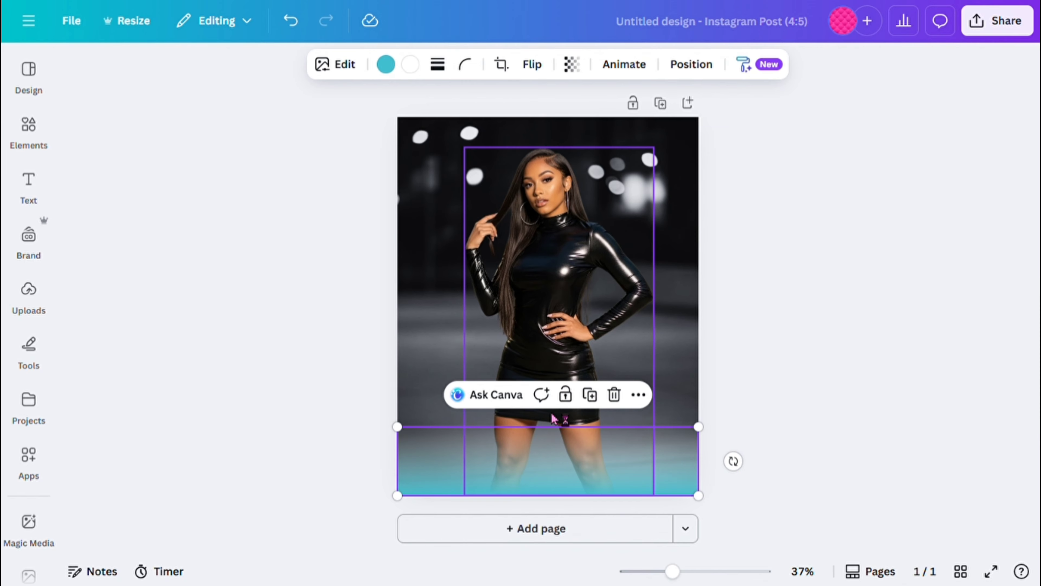
Recolor both the teal and the white color of the gradient to black
{"action": "left_click", "coordinate": [385, 66]}
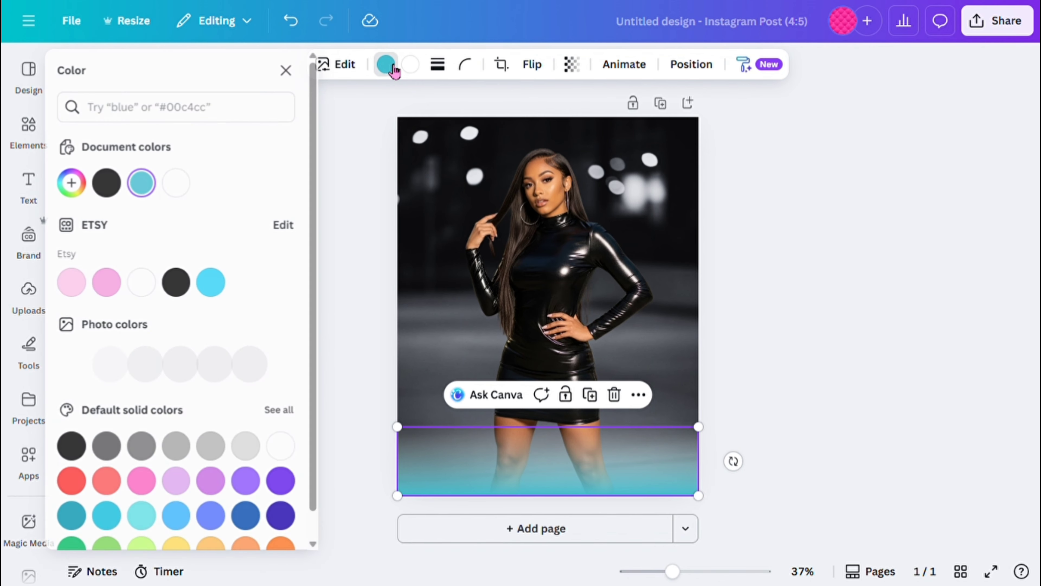
{"action": "left_click", "coordinate": [187, 319]}
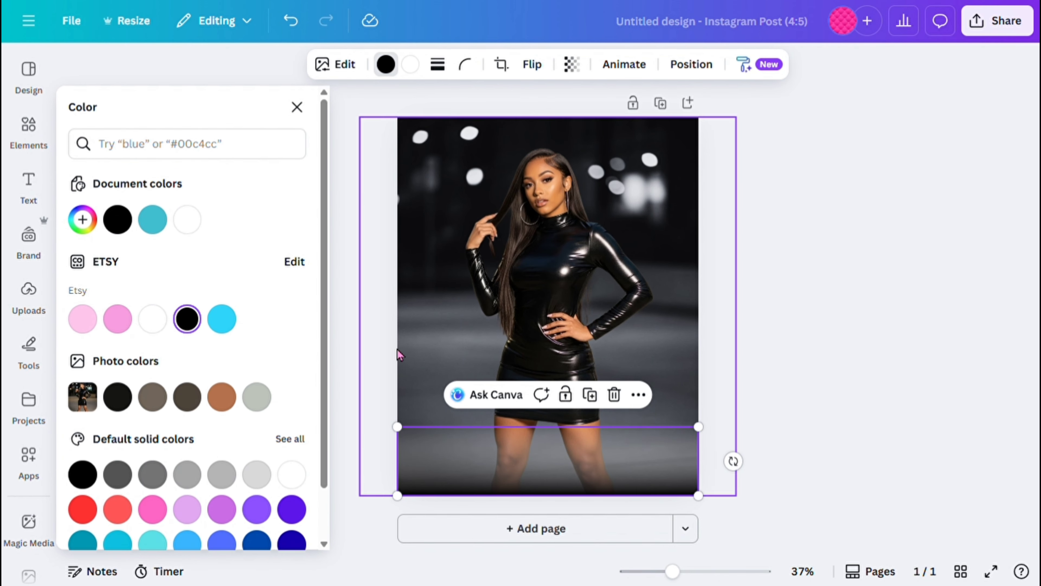
{"action": "left_click", "coordinate": [411, 64]}
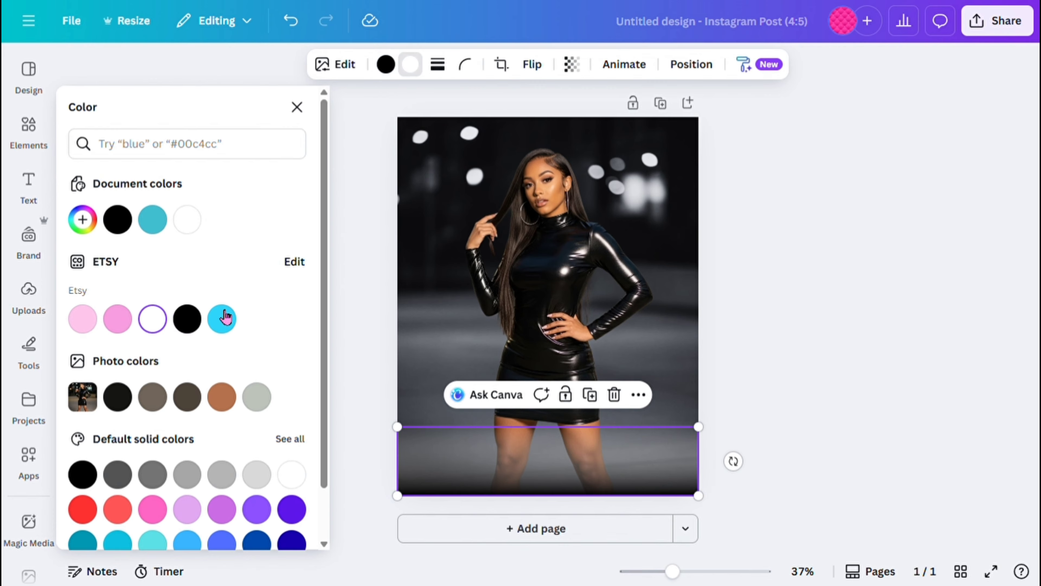
{"action": "left_click", "coordinate": [197, 318]}
Duplicate the black gradient, apply Flip horizontal to the copy, and align it with the page's upper edge
{"action": "left_click", "coordinate": [601, 398]}
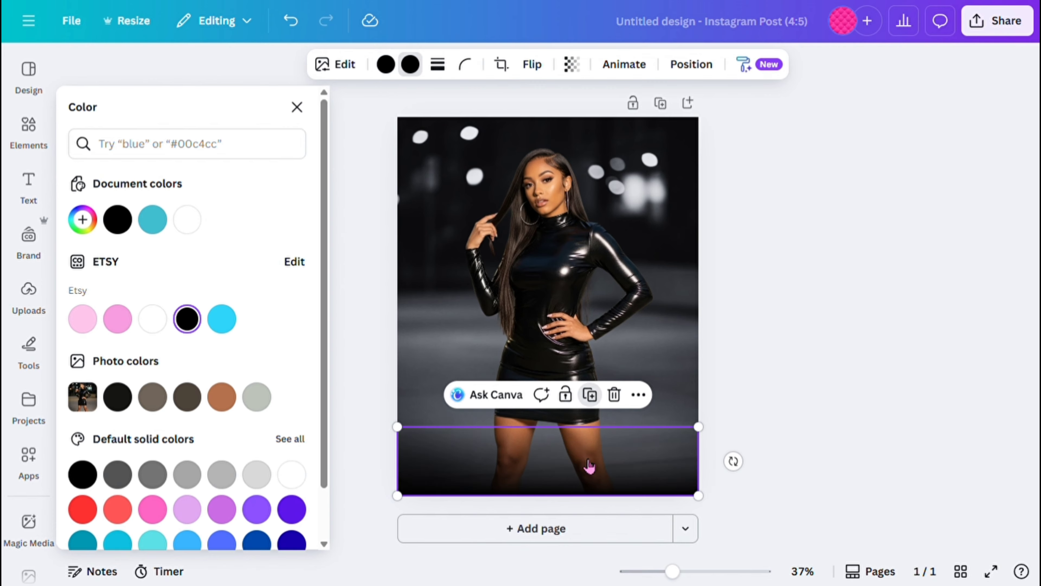
{"action": "left_click_drag", "start_coordinate": [588, 466], "coordinate": [600, 189]}
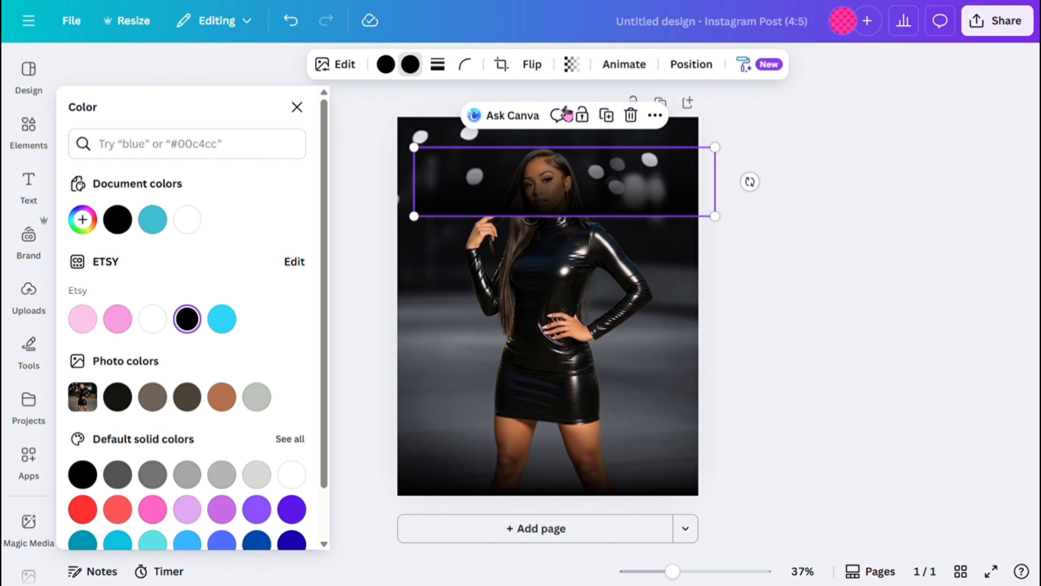
{"action": "left_click", "coordinate": [544, 61]}
{"action": "left_click", "coordinate": [552, 108]}
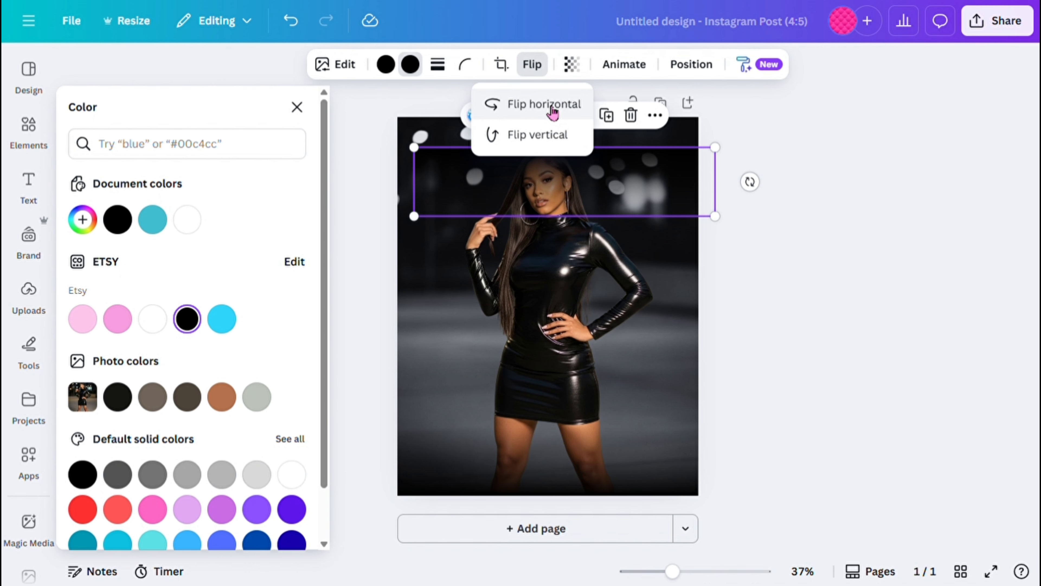
{"action": "left_click_drag", "start_coordinate": [640, 193], "coordinate": [627, 165]}
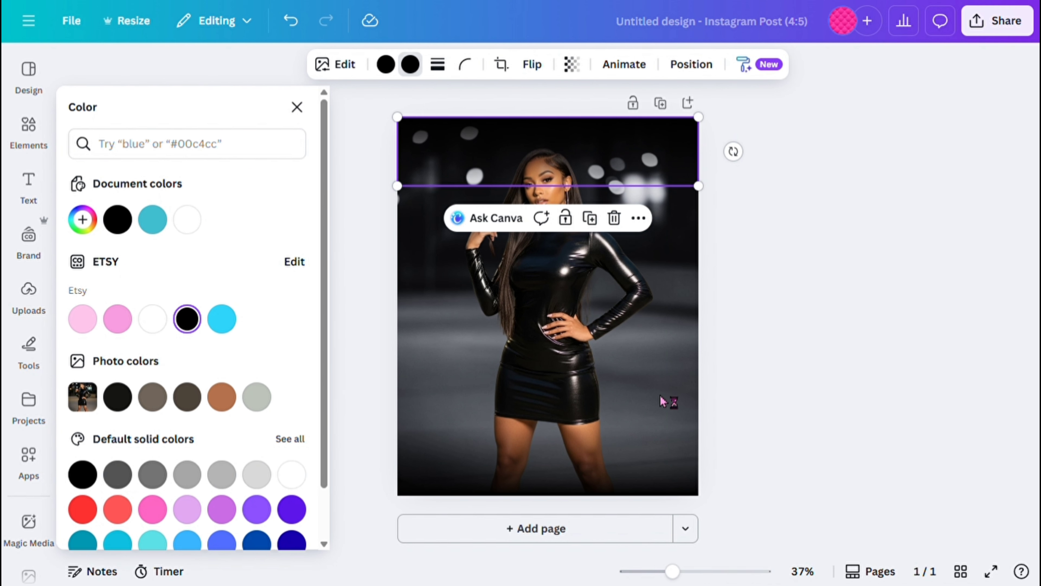
{"action": "left_click", "coordinate": [805, 235]}
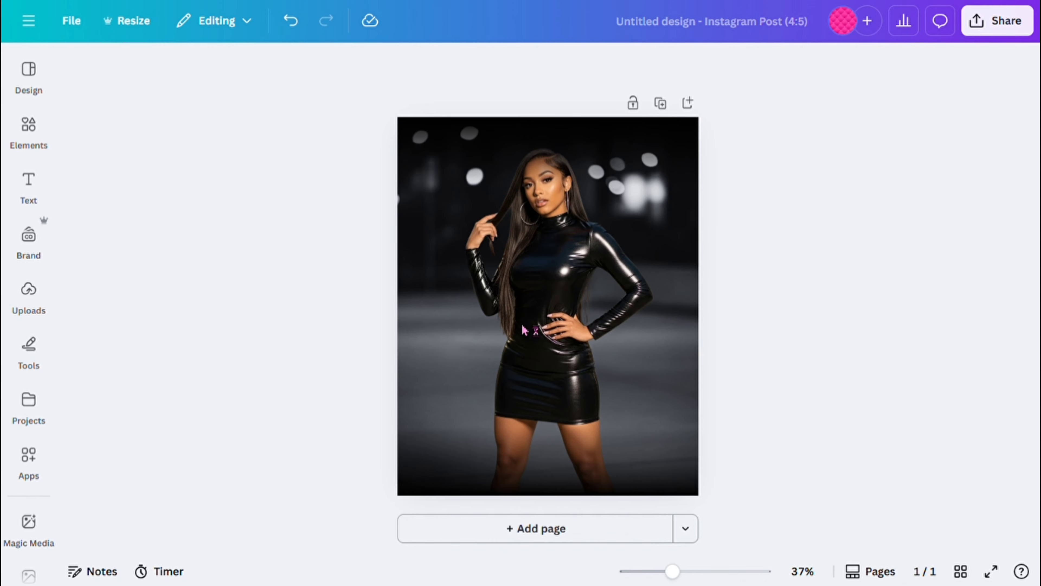
Replace the previous element search with a search for "black balloons"
{"action": "left_click", "coordinate": [41, 132]}
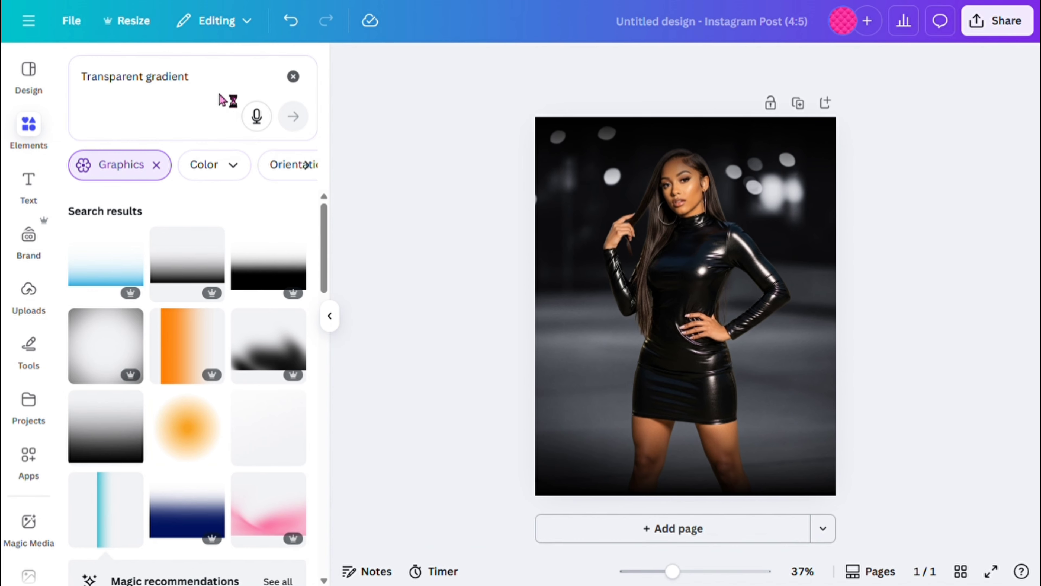
{"action": "left_click", "coordinate": [293, 76]}
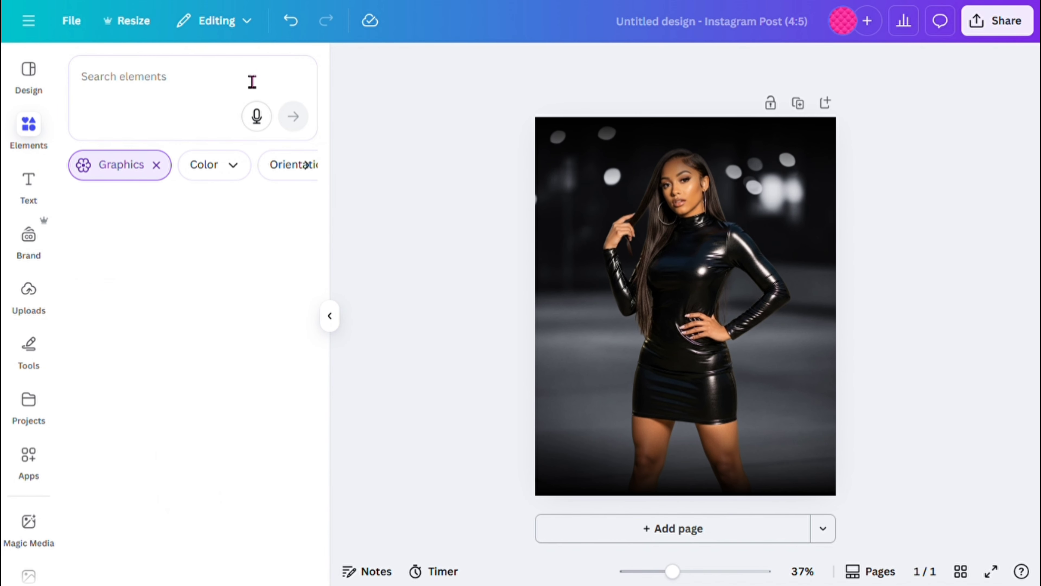
{"action": "left_click", "coordinate": [199, 96]}
{"action": "type", "text": "b"}
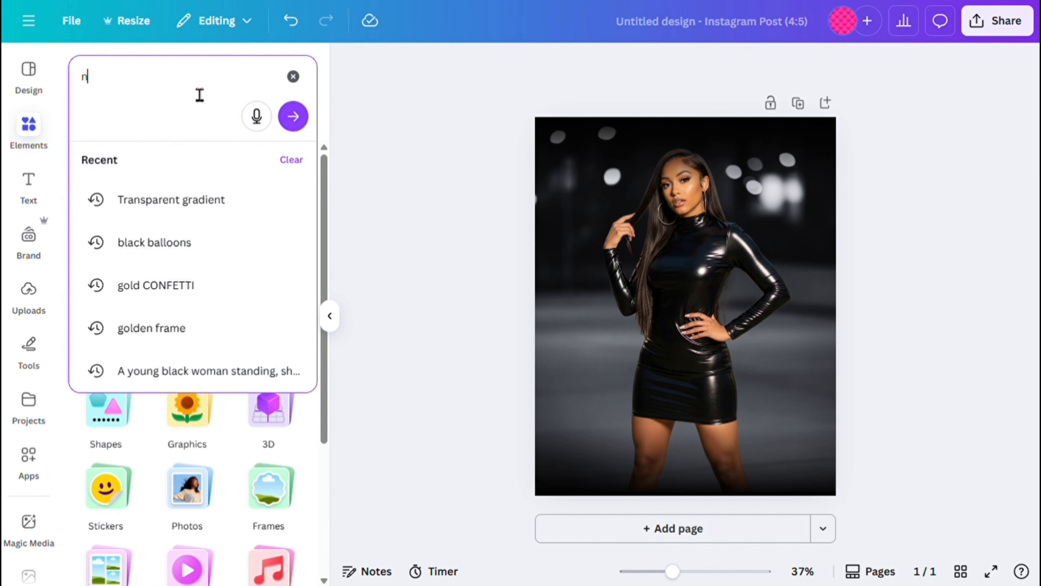
{"action": "key", "text": "BackSpace"}
{"action": "type", "text": "blk"}
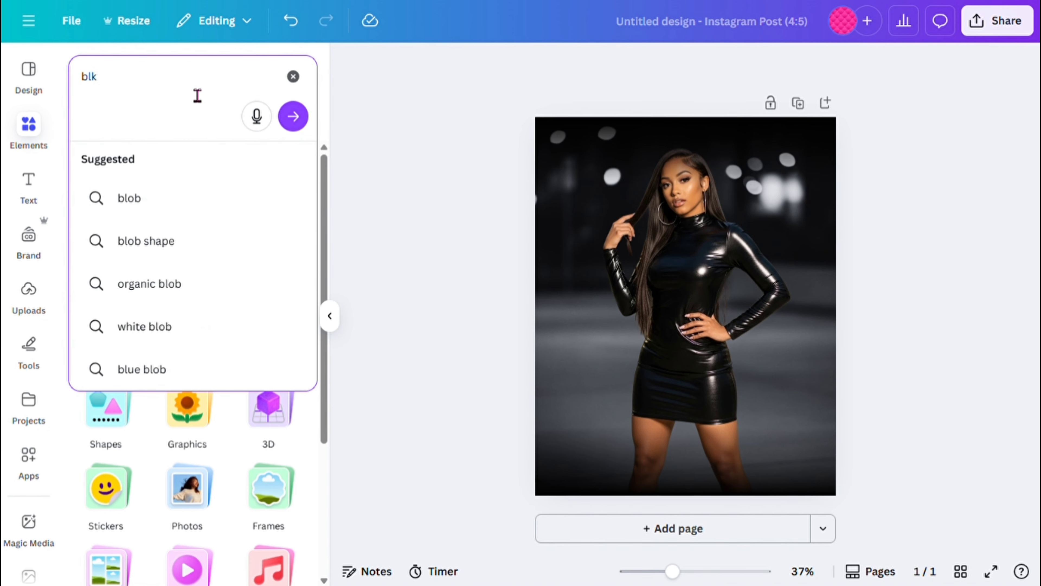
{"action": "key", "text": "BackSpace"}
{"action": "type", "text": "ac"}
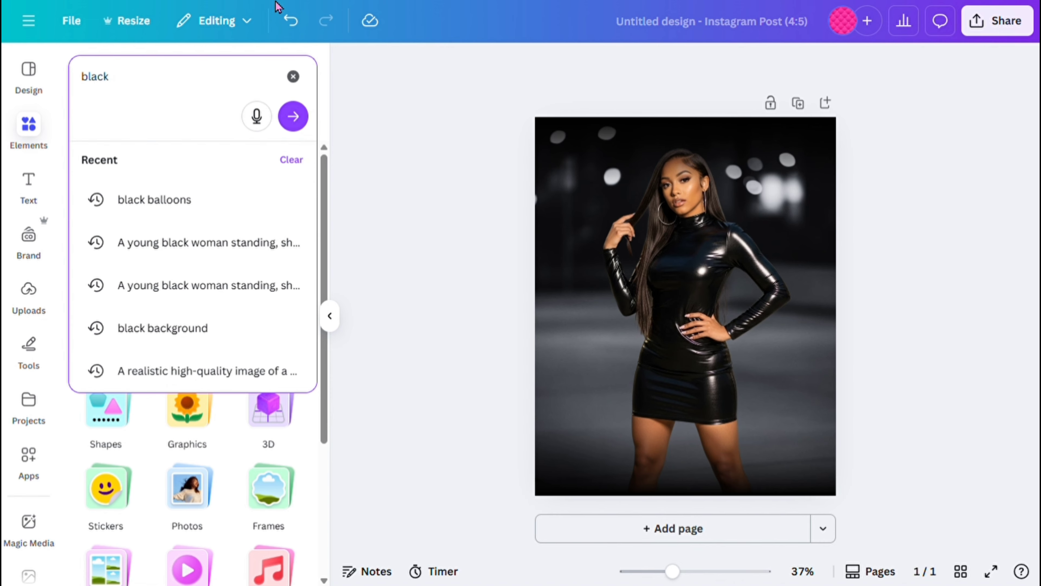
{"action": "left_click", "coordinate": [167, 200]}
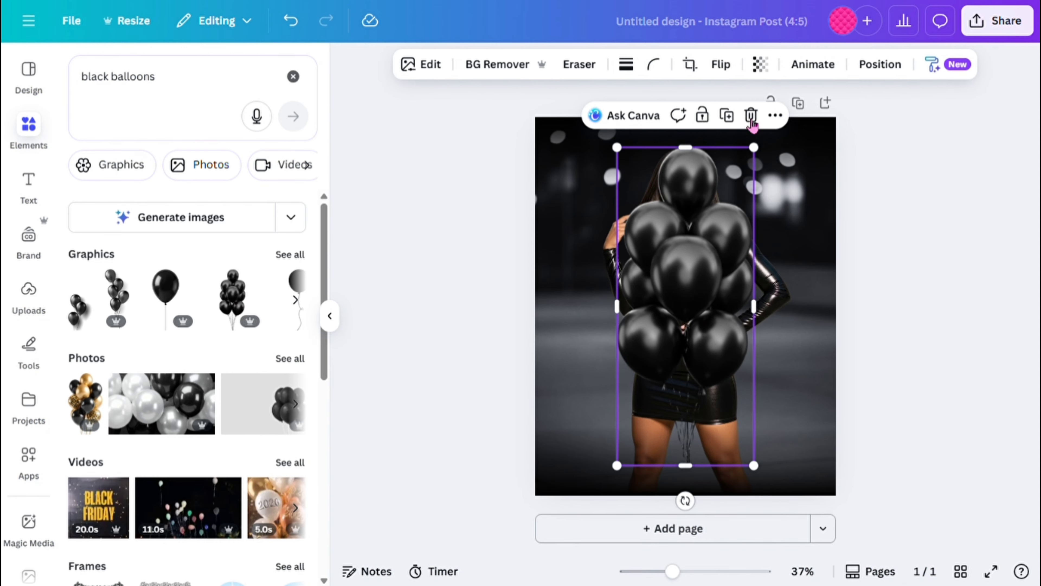
Replace the tall balloon bunch on the page with the fuller bunch of large black balloons from the complete graphics results
{"action": "left_click", "coordinate": [751, 119]}
{"action": "left_click", "coordinate": [295, 255]}
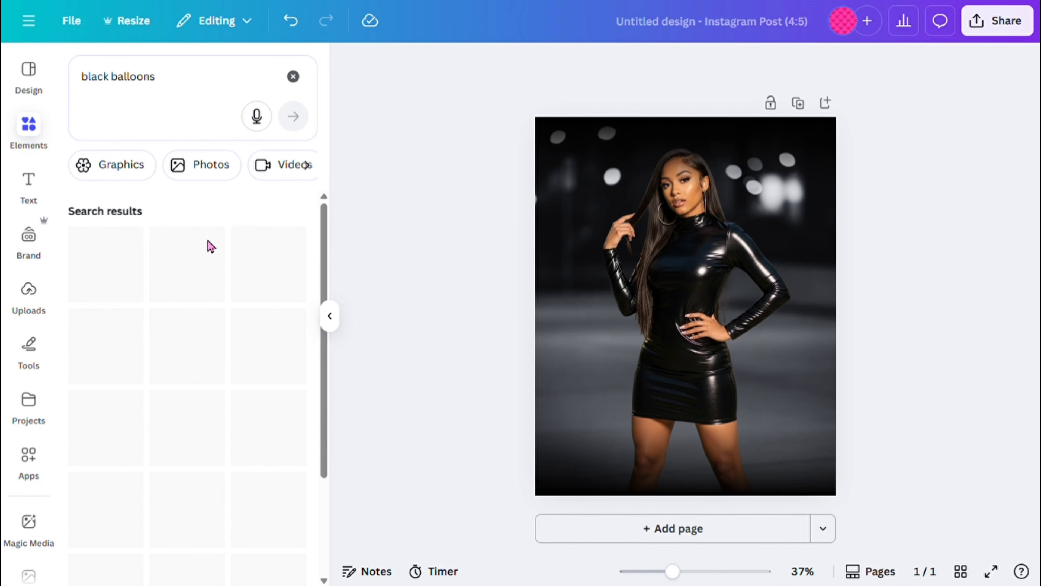
{"action": "scroll", "coordinate": [159, 379], "scroll_direction": "down", "scroll_amount": 2}
{"action": "scroll", "coordinate": [160, 379], "scroll_direction": "down", "scroll_amount": 8}
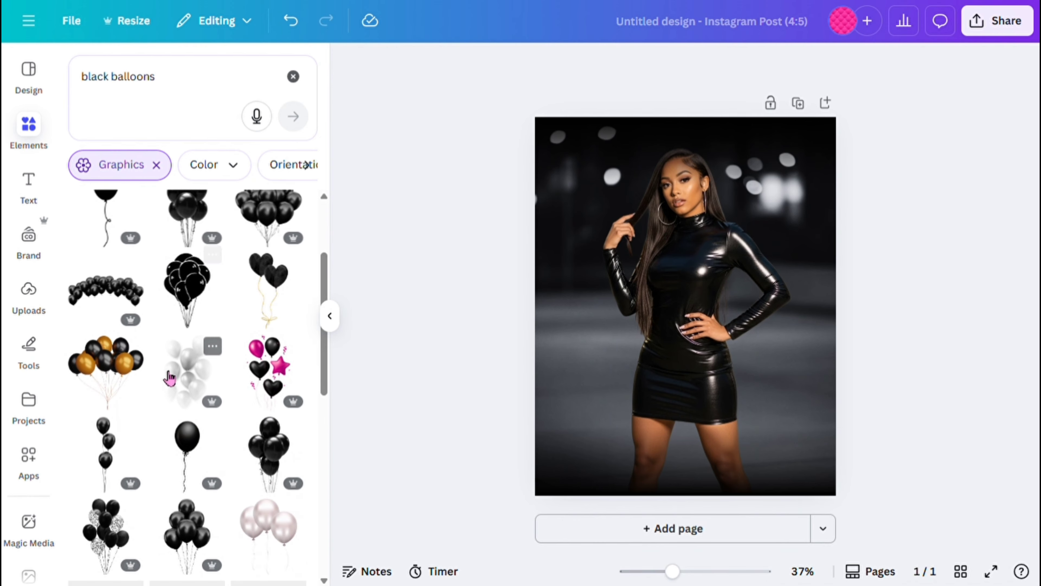
{"action": "scroll", "coordinate": [187, 373], "scroll_direction": "down", "scroll_amount": 4}
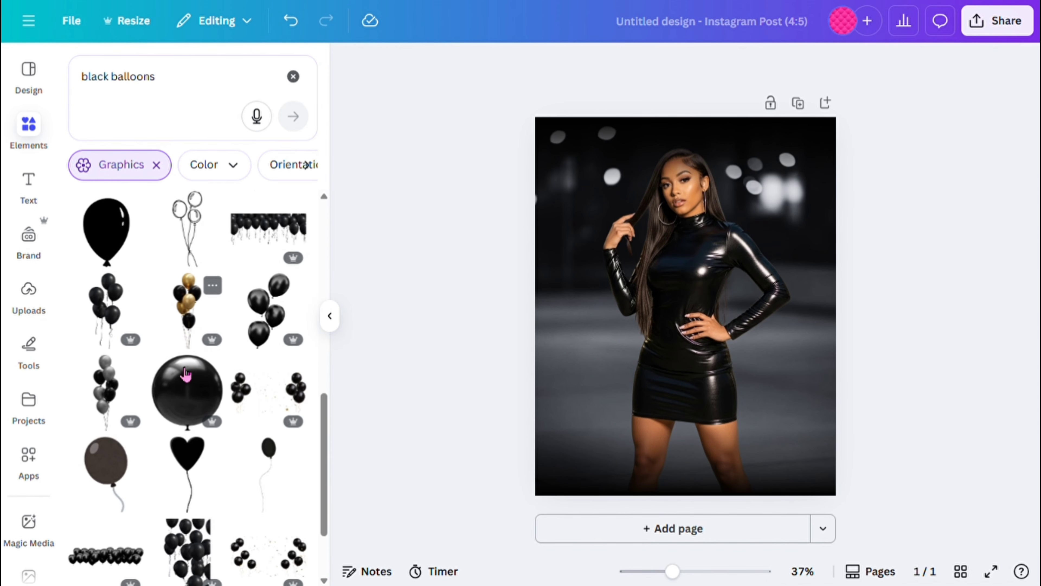
{"action": "scroll", "coordinate": [187, 371], "scroll_direction": "up", "scroll_amount": 8}
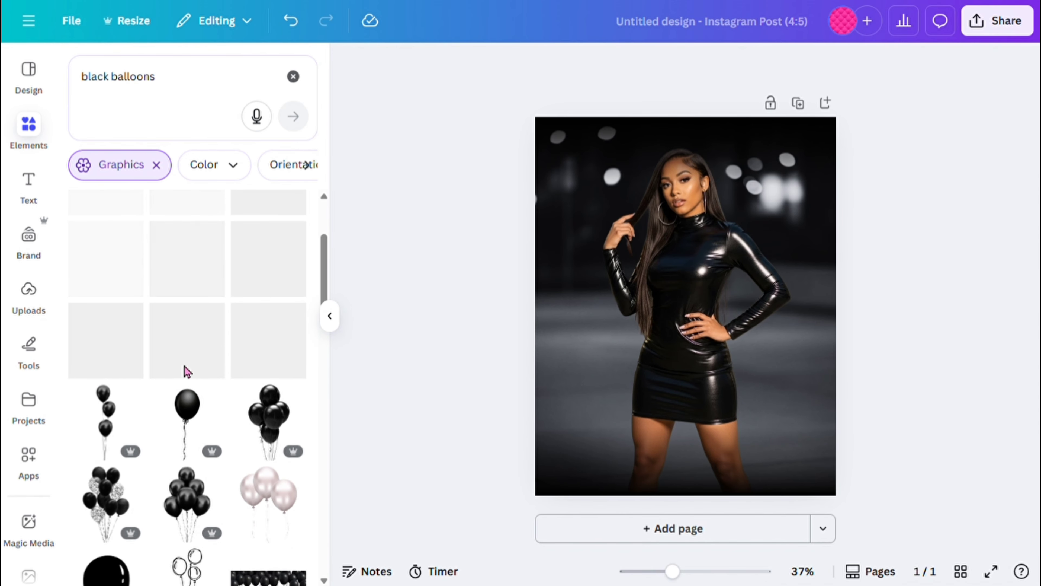
{"action": "scroll", "coordinate": [230, 375], "scroll_direction": "up", "scroll_amount": 5}
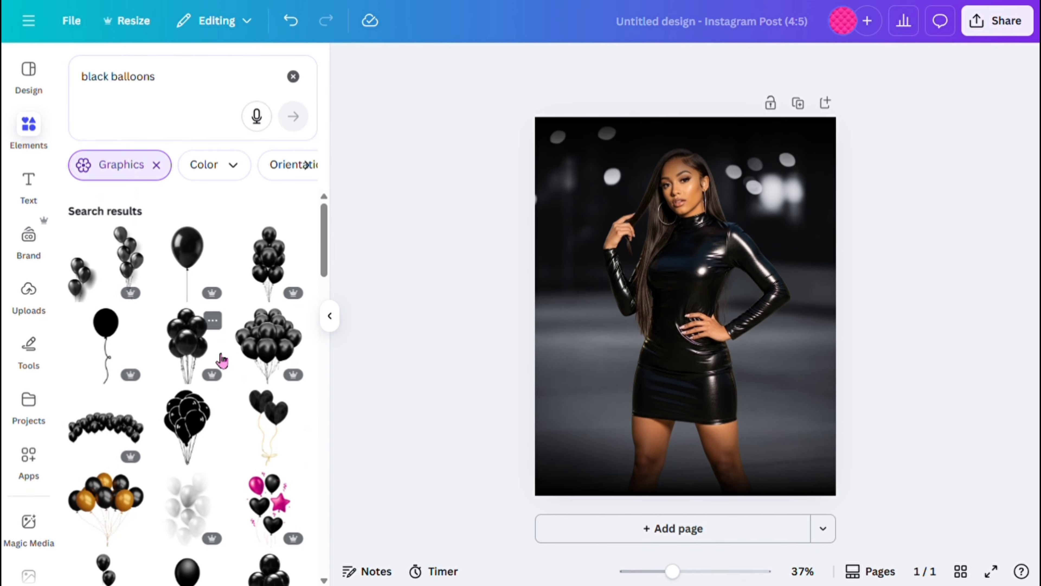
{"action": "left_click", "coordinate": [202, 337]}
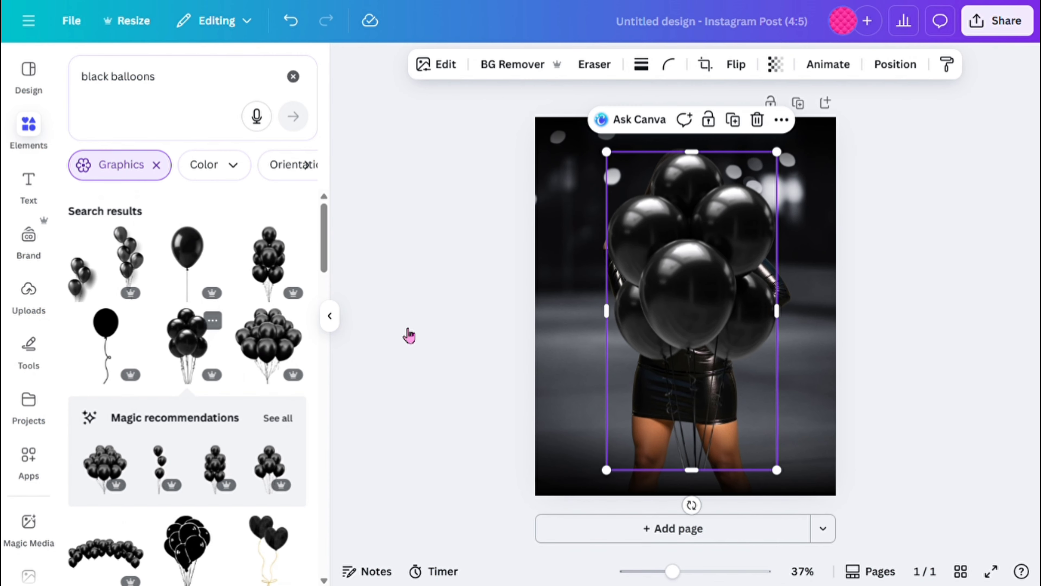
{"action": "left_click", "coordinate": [400, 326]}
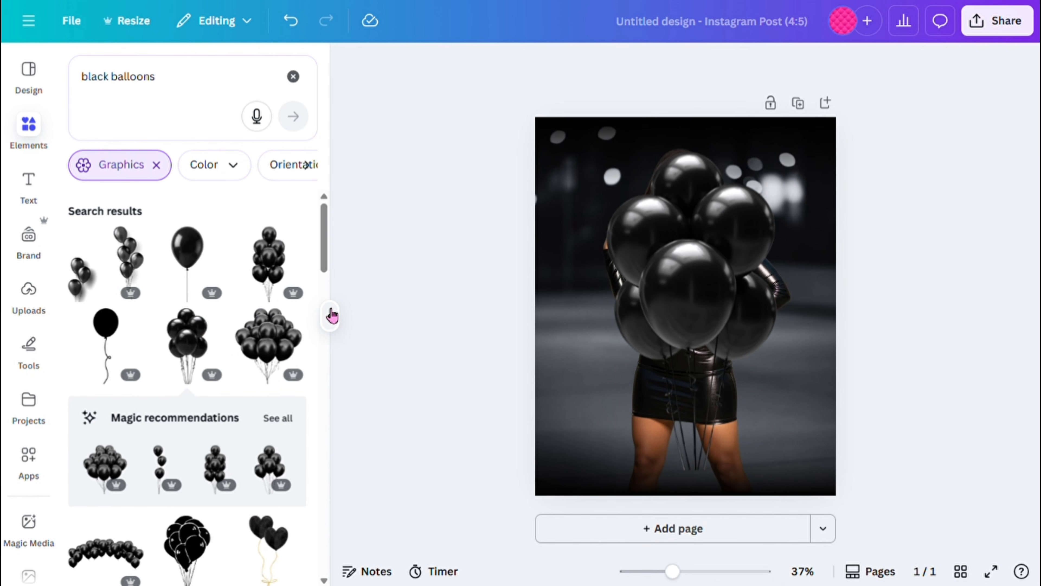
Scale the balloon bunch down slightly and place it at the page's upper-right corner, partly beyond the page edge
{"action": "left_click", "coordinate": [329, 316]}
{"action": "left_click_drag", "start_coordinate": [626, 286], "coordinate": [716, 203]}
{"action": "left_click_drag", "start_coordinate": [621, 393], "coordinate": [667, 336]}
{"action": "left_click_drag", "start_coordinate": [754, 243], "coordinate": [731, 266]}
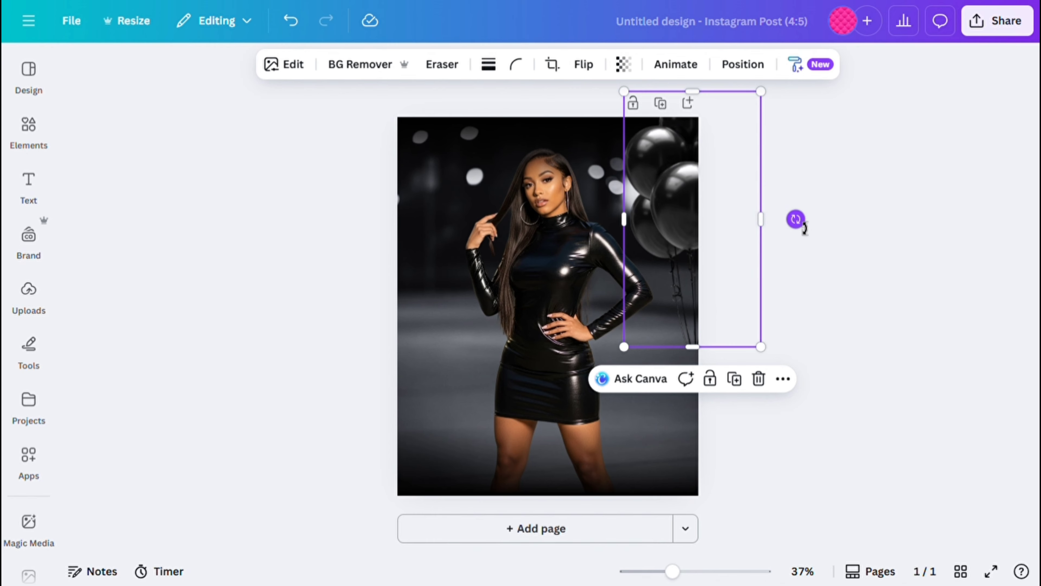
Tilt the black balloon bunch counterclockwise, shift it outward at the page's upper-right corner, and enlarge it slightly
{"action": "left_click_drag", "start_coordinate": [804, 227], "coordinate": [804, 205]}
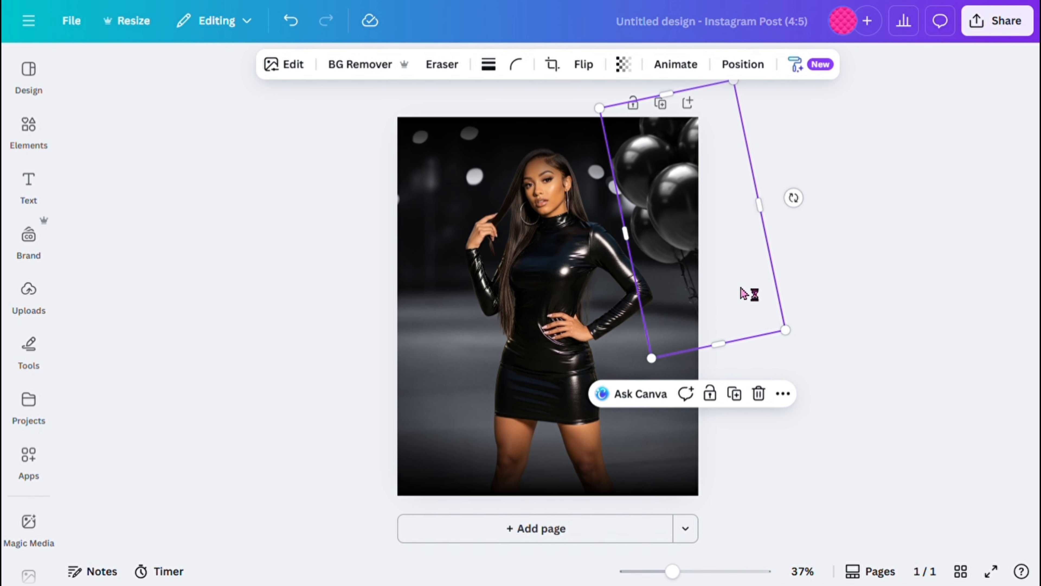
{"action": "mouse_move", "coordinate": [744, 294]}
{"action": "left_mouse_down"}
{"action": "mouse_move", "coordinate": [770, 288]}
{"action": "mouse_move", "coordinate": [762, 296]}
{"action": "left_mouse_up"}
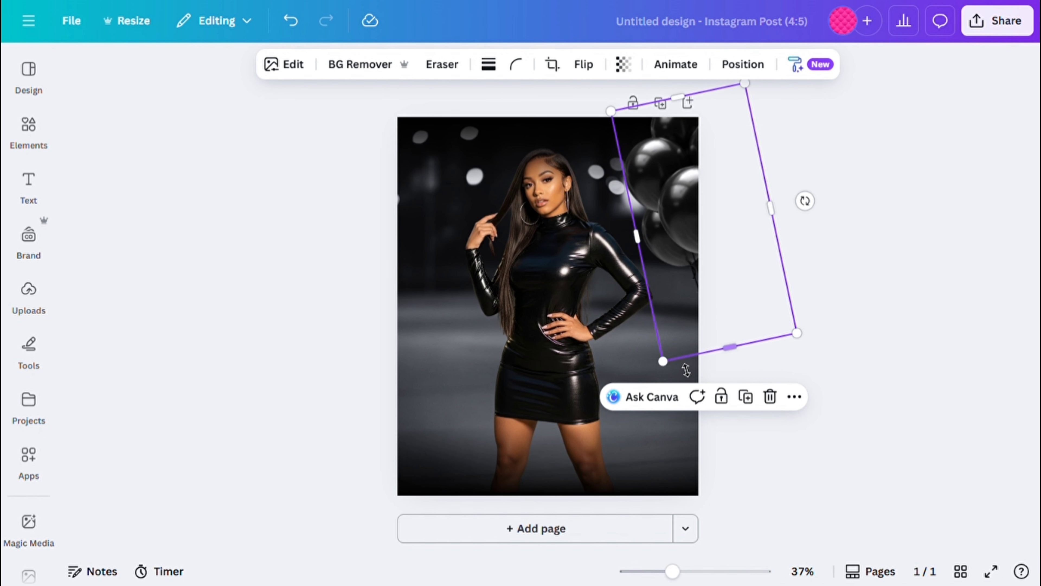
{"action": "left_click_drag", "start_coordinate": [674, 370], "coordinate": [673, 374]}
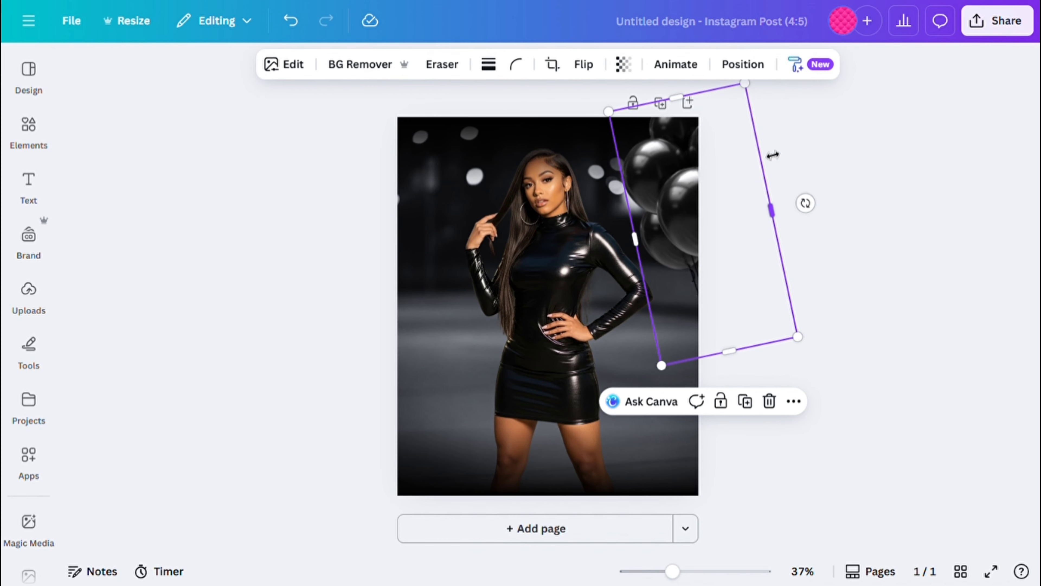
Adjust the balloon image by raising its Blacks value to 29
{"action": "left_click", "coordinate": [293, 70]}
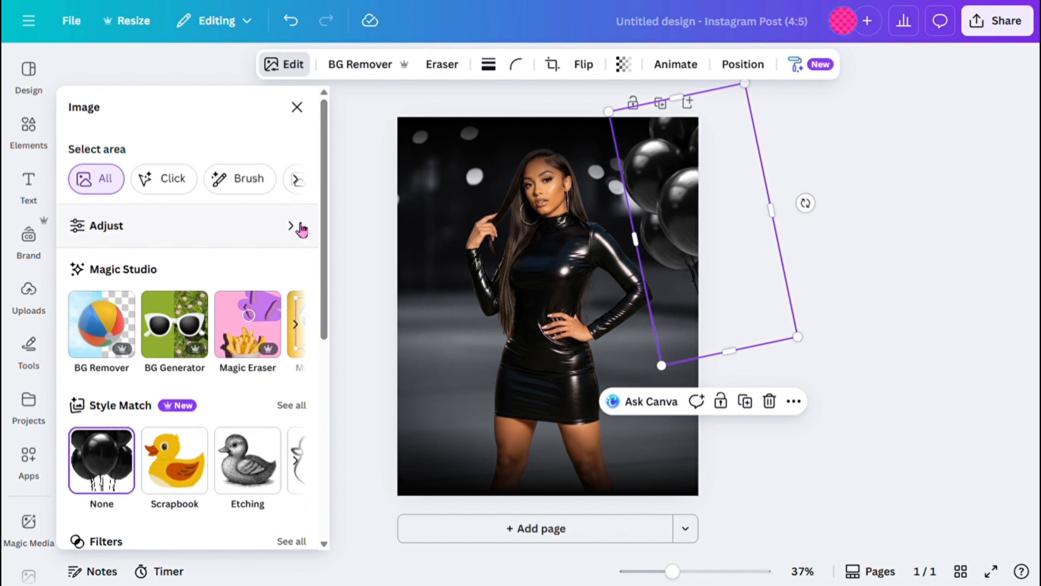
{"action": "left_click", "coordinate": [294, 228]}
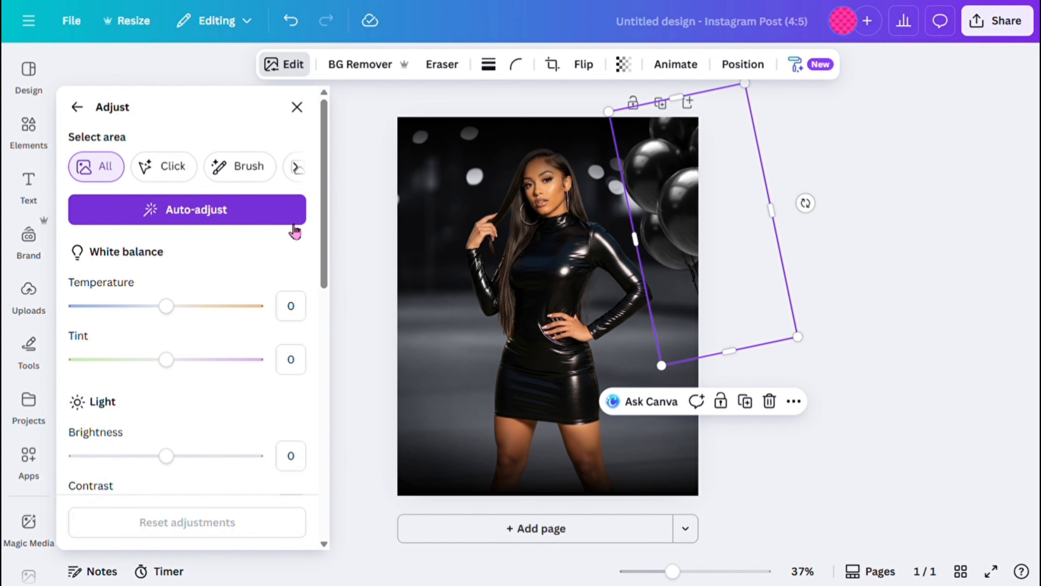
{"action": "scroll", "coordinate": [126, 305], "scroll_direction": "down", "scroll_amount": 4}
{"action": "scroll", "coordinate": [105, 178], "scroll_direction": "up", "scroll_amount": 4}
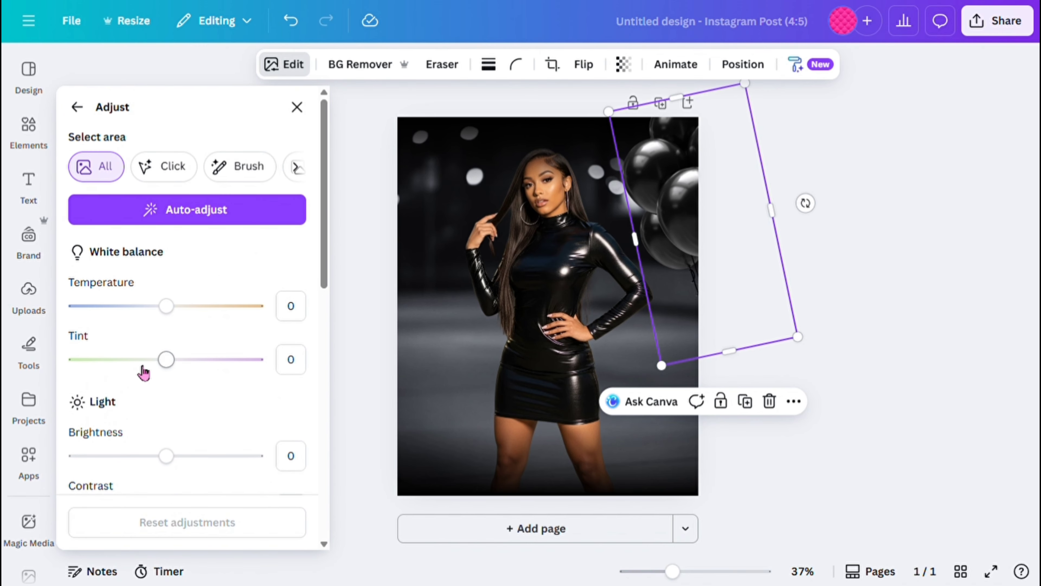
{"action": "scroll", "coordinate": [148, 373], "scroll_direction": "down", "scroll_amount": 5}
{"action": "scroll", "coordinate": [151, 375], "scroll_direction": "down", "scroll_amount": 2}
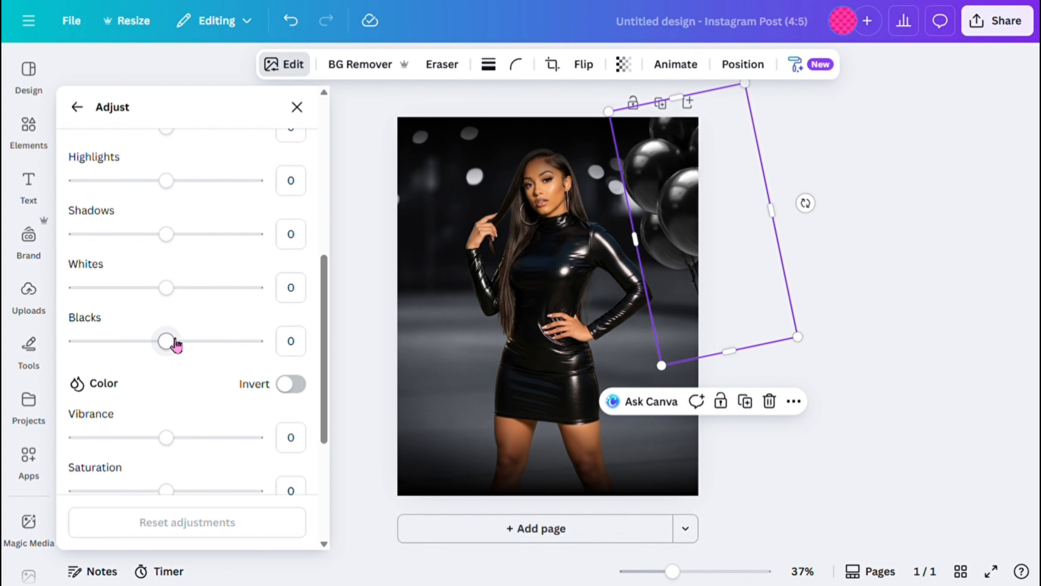
{"action": "left_click_drag", "start_coordinate": [169, 349], "coordinate": [200, 357]}
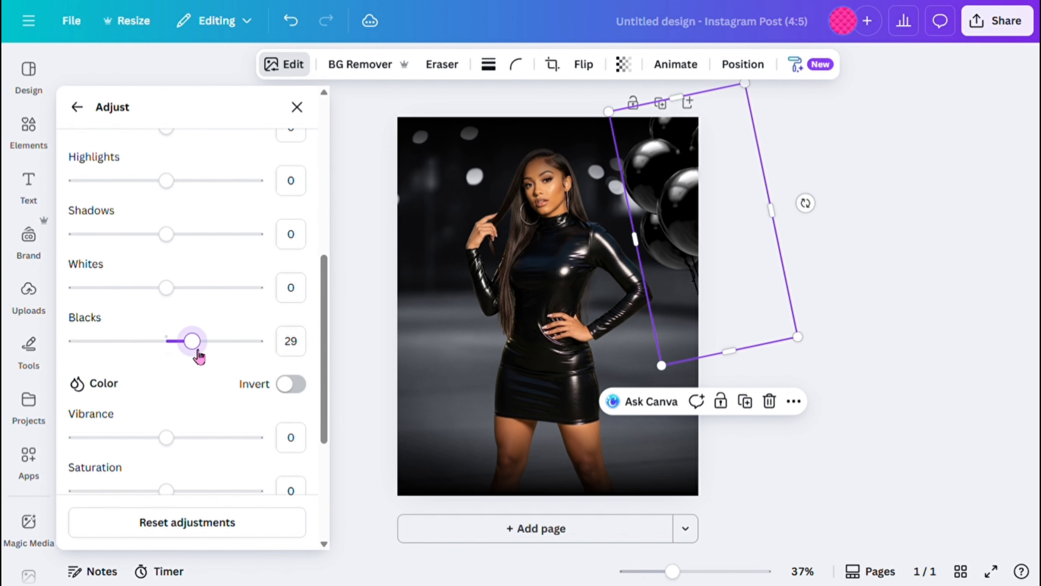
{"action": "left_click", "coordinate": [834, 230]}
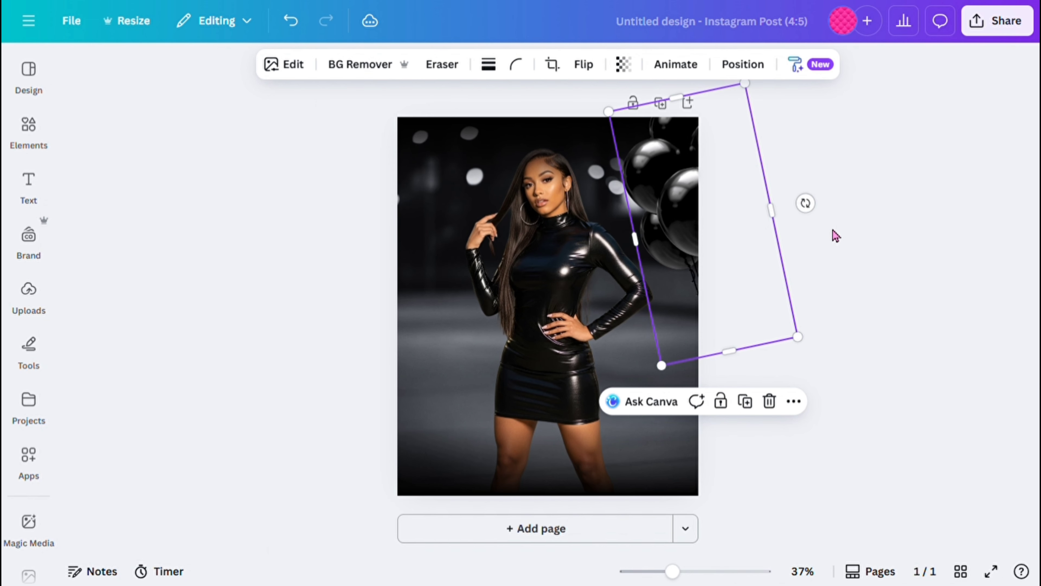
Duplicate the balloon bunch, rotate the copy to 18.8°, and place it partly beyond the page's upper-left corner
{"action": "left_click", "coordinate": [688, 298]}
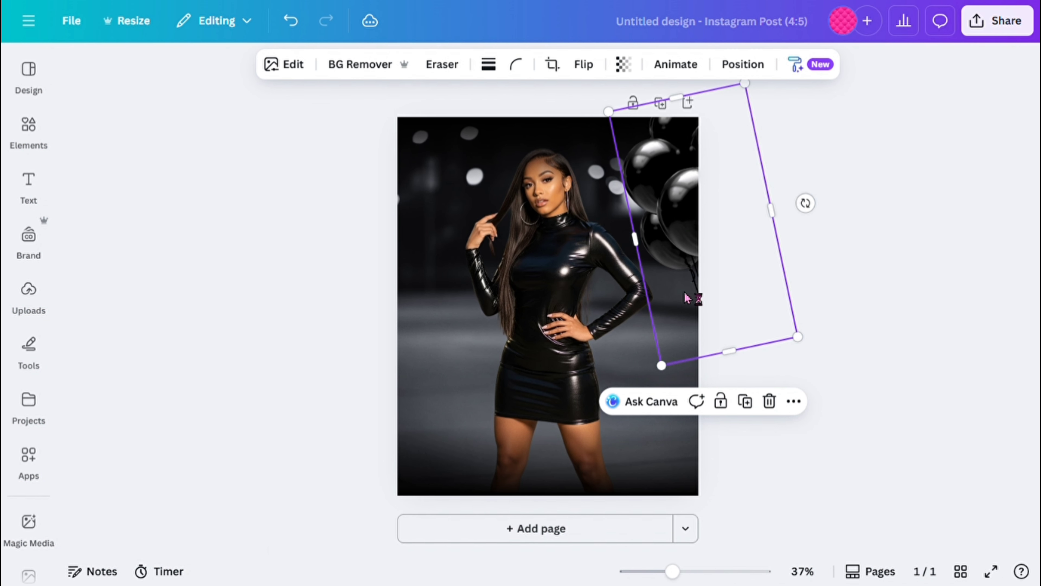
{"action": "left_click", "coordinate": [746, 402]}
{"action": "left_click_drag", "start_coordinate": [505, 309], "coordinate": [469, 319]}
{"action": "left_click_drag", "start_coordinate": [550, 235], "coordinate": [569, 308]}
{"action": "left_click_drag", "start_coordinate": [464, 288], "coordinate": [425, 267]}
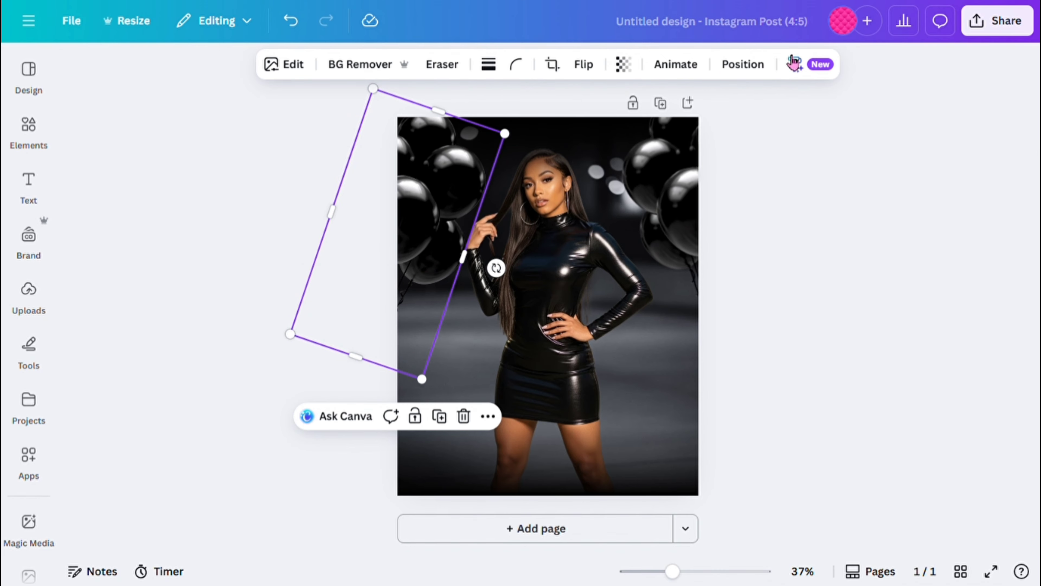
Send the upper-left balloon copy backward by one layer
{"action": "left_click", "coordinate": [743, 66]}
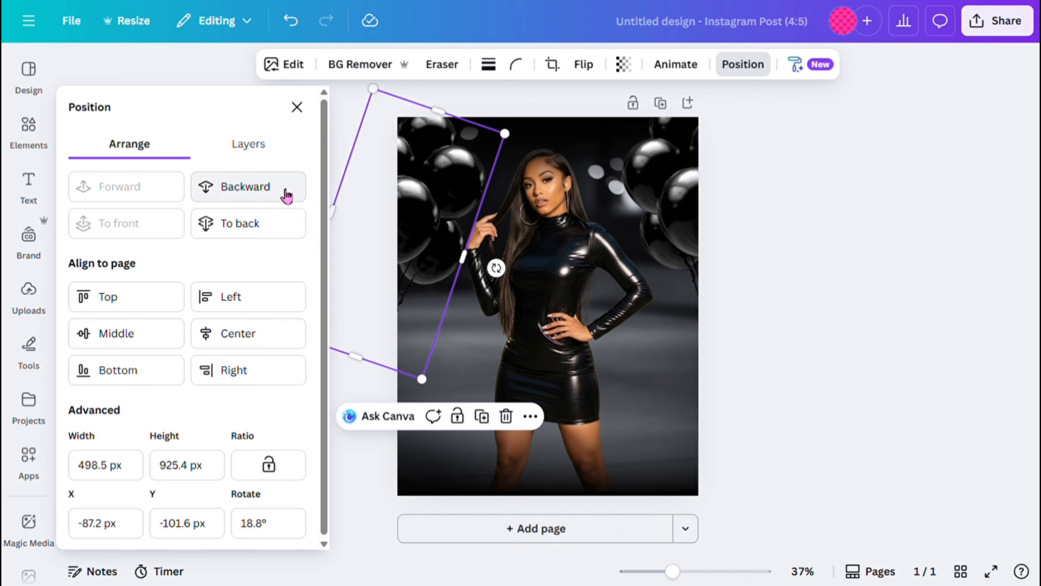
{"action": "left_click", "coordinate": [287, 196]}
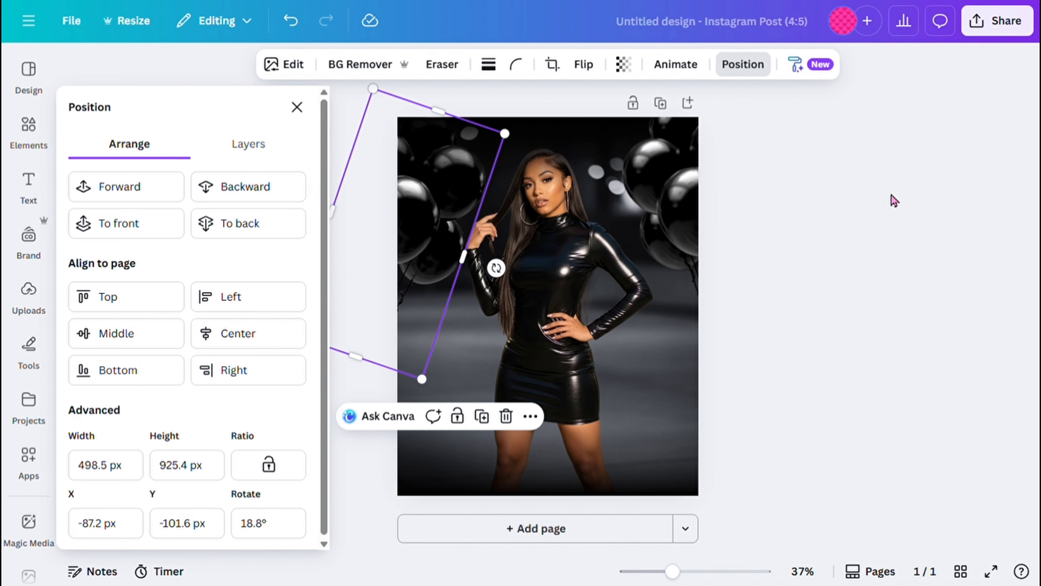
{"action": "left_click", "coordinate": [833, 188]}
{"action": "left_click", "coordinate": [869, 187]}
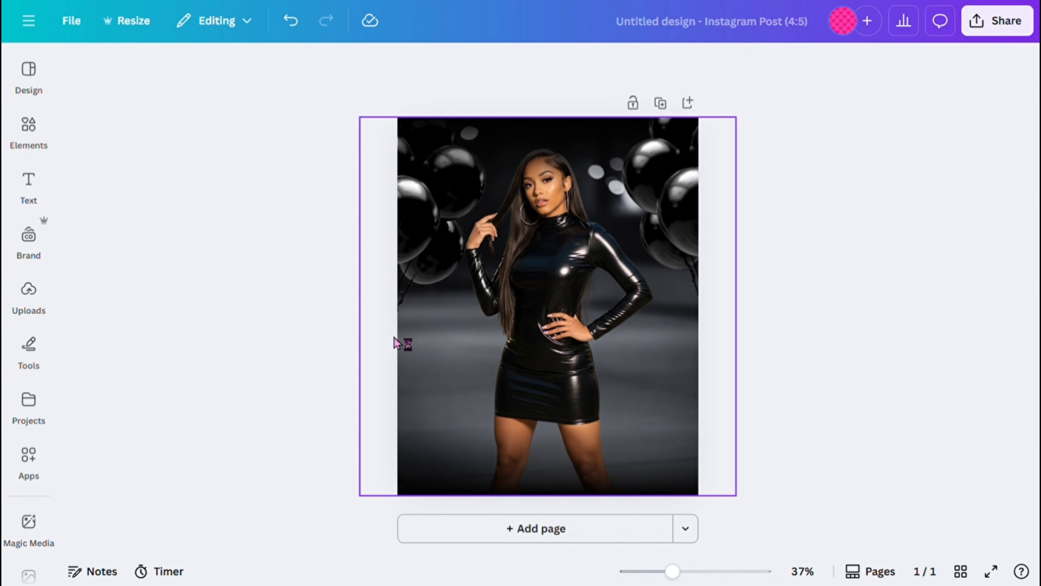
Add a Subheading text box in Poppins and replace its text with "YOU ARE INVITED"
{"action": "left_click", "coordinate": [34, 194]}
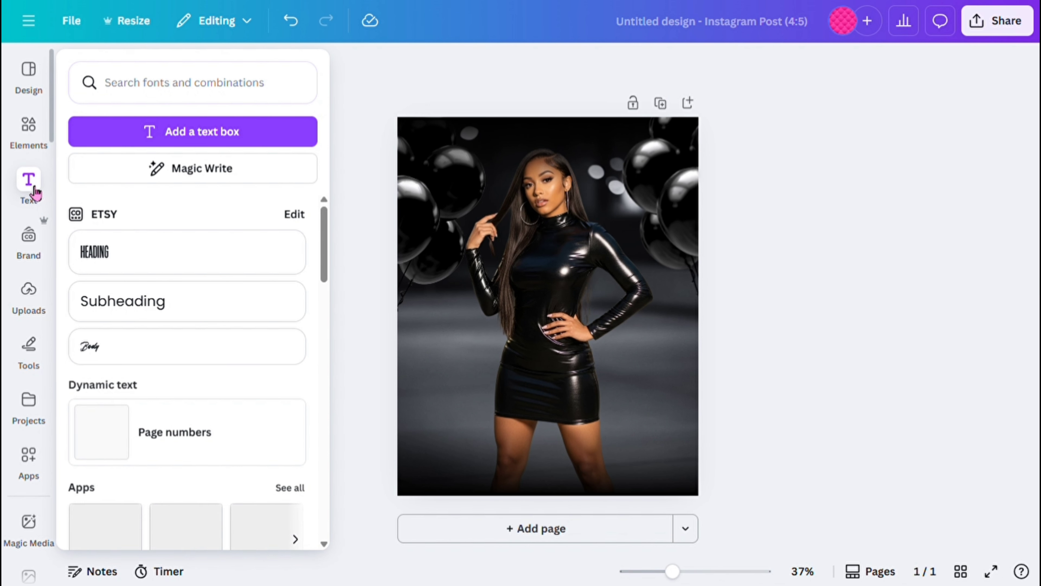
{"action": "left_click", "coordinate": [175, 303]}
{"action": "left_click", "coordinate": [778, 338]}
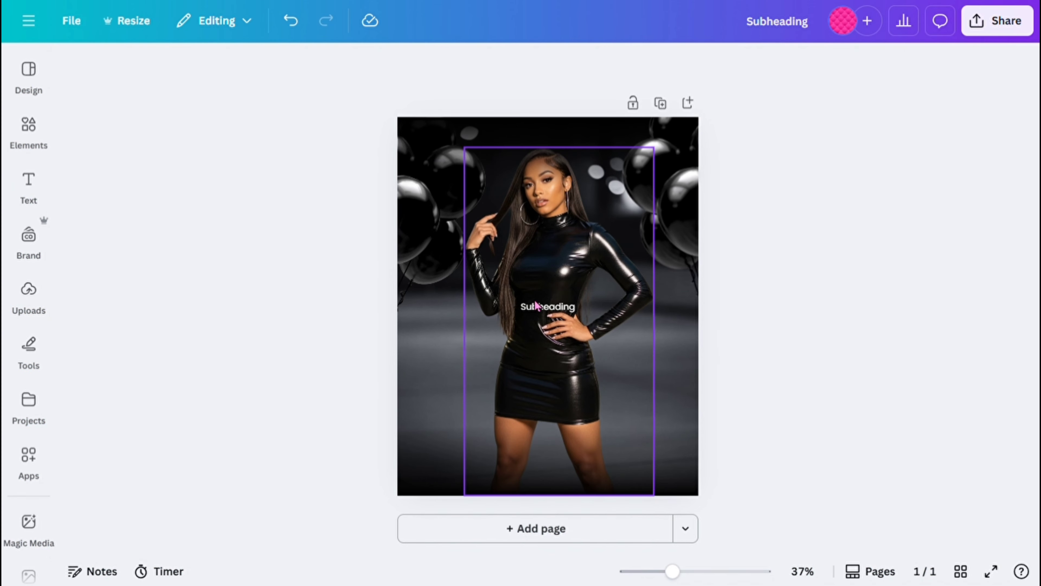
{"action": "left_click", "coordinate": [541, 312]}
{"action": "left_click", "coordinate": [549, 316]}
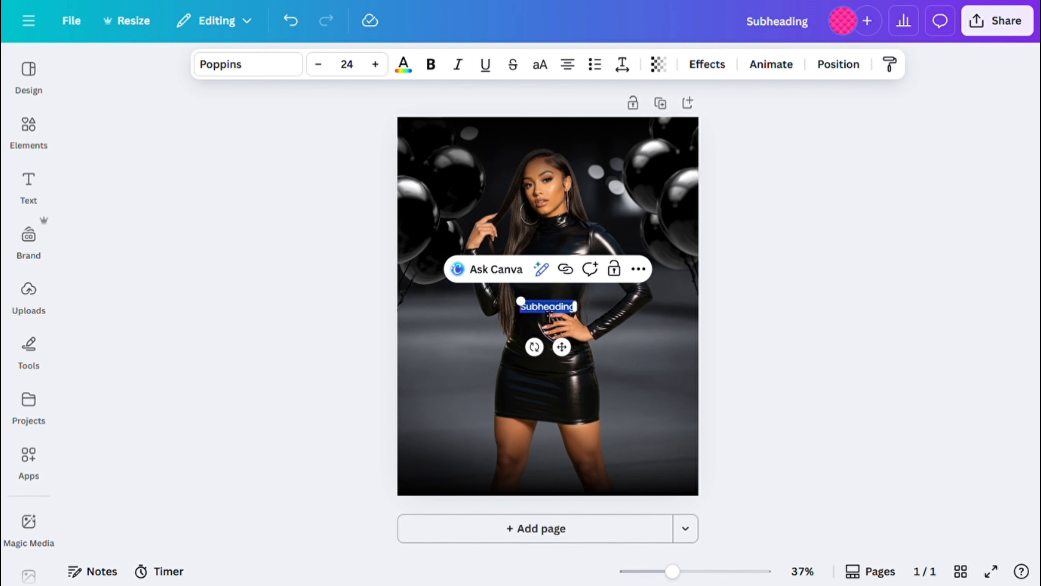
{"action": "key", "text": "BackSpace"}
{"action": "type", "text": "YOU A"}
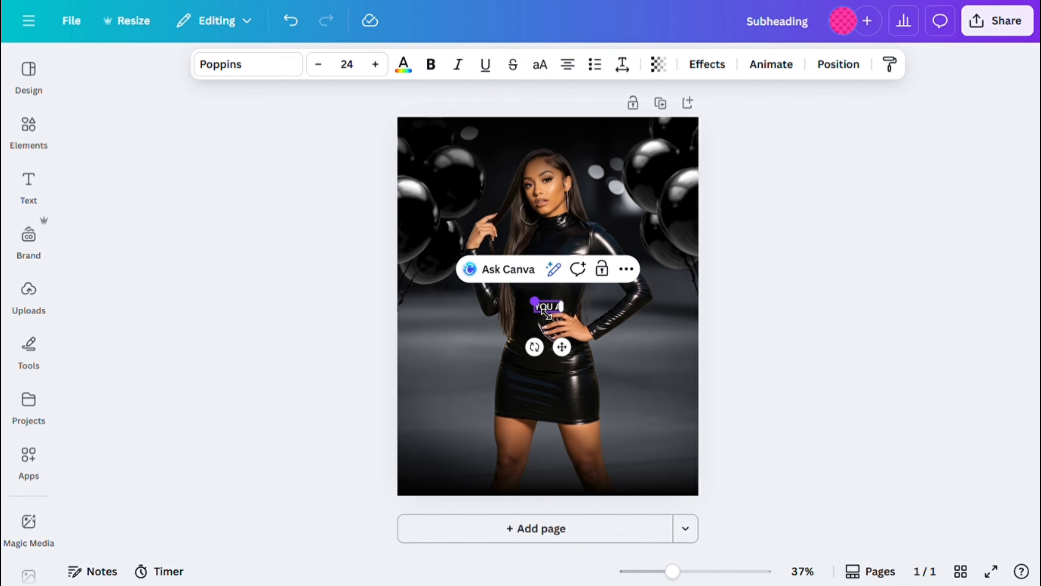
{"action": "type", "text": "RE"}
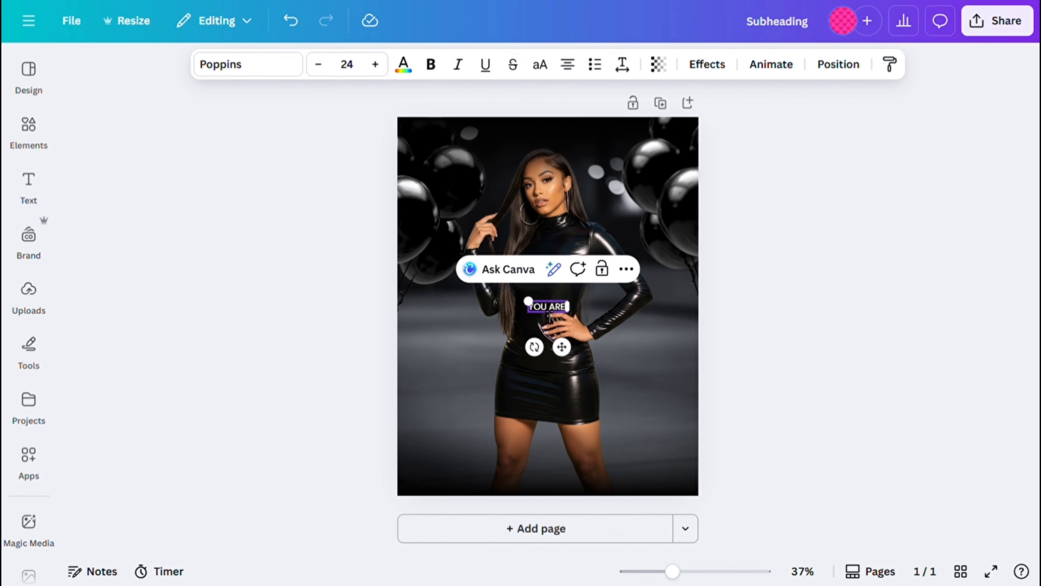
{"action": "type", "text": " INVITED"}
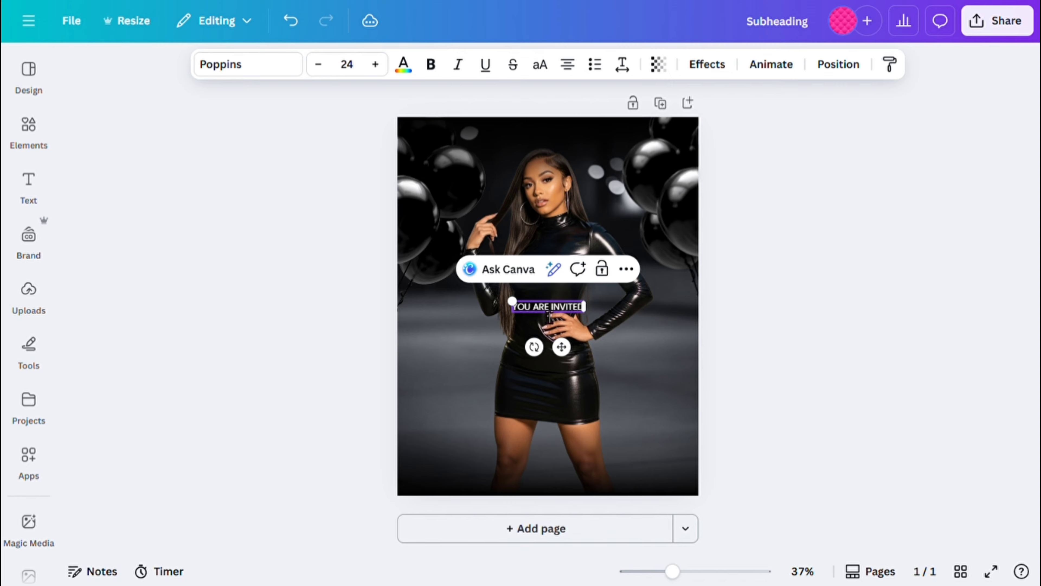
{"action": "left_click", "coordinate": [857, 345]}
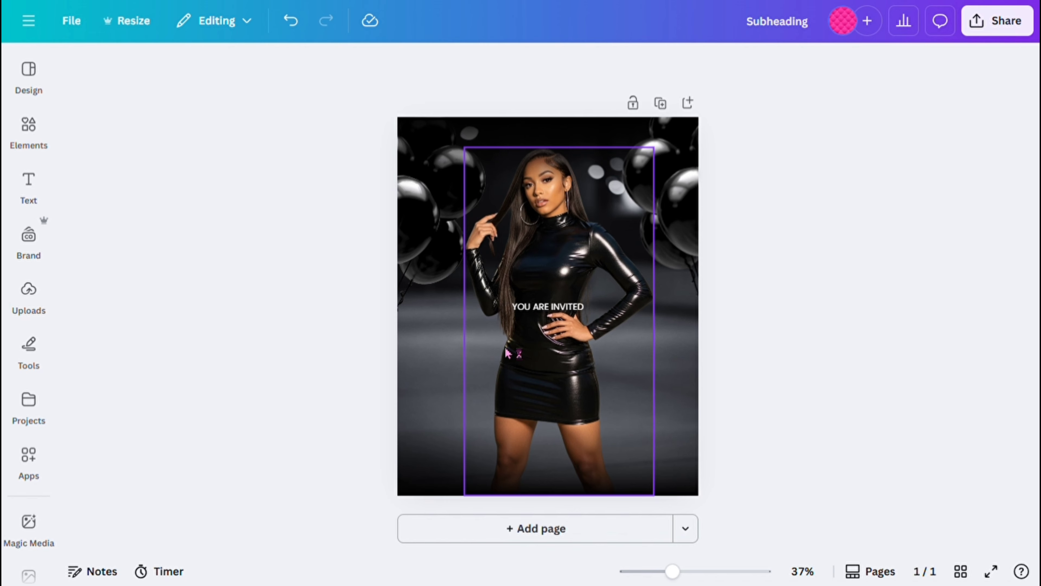
Move the "YOU ARE INVITED" text above the woman's head near the page's upper edge and scale it down to size 21.7
{"action": "left_click", "coordinate": [565, 307]}
{"action": "left_click_drag", "start_coordinate": [563, 347], "coordinate": [570, 173]}
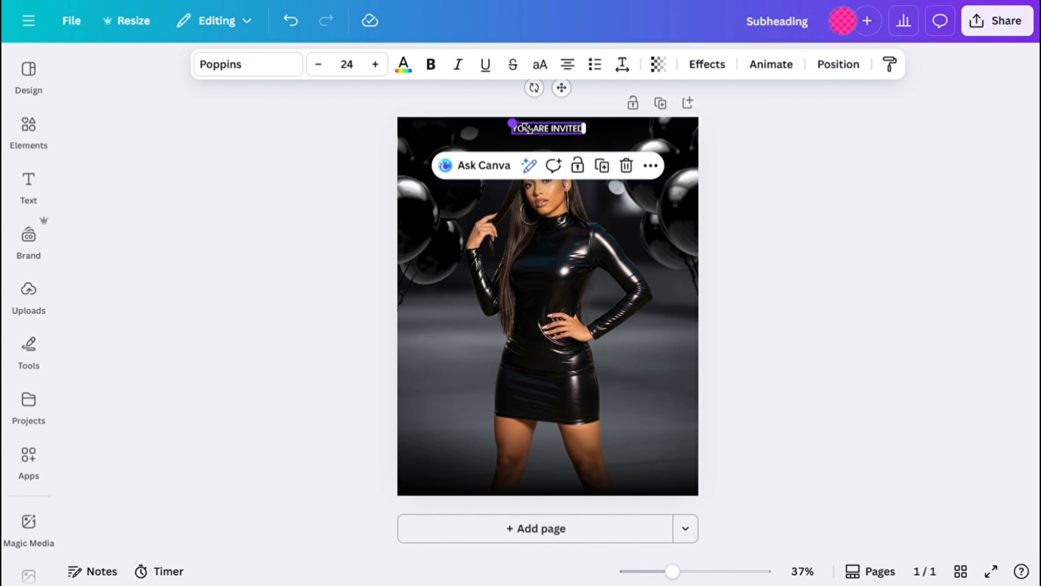
{"action": "left_click_drag", "start_coordinate": [526, 127], "coordinate": [533, 129]}
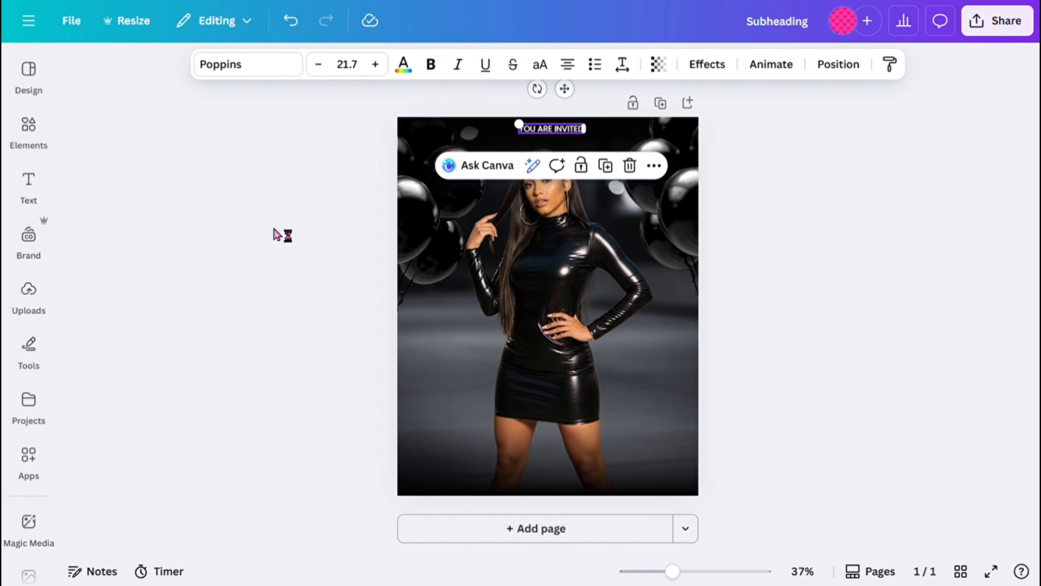
Set the invitation text's letter spacing to 511 and center the line horizontally near the page's upper edge
{"action": "left_click", "coordinate": [624, 68]}
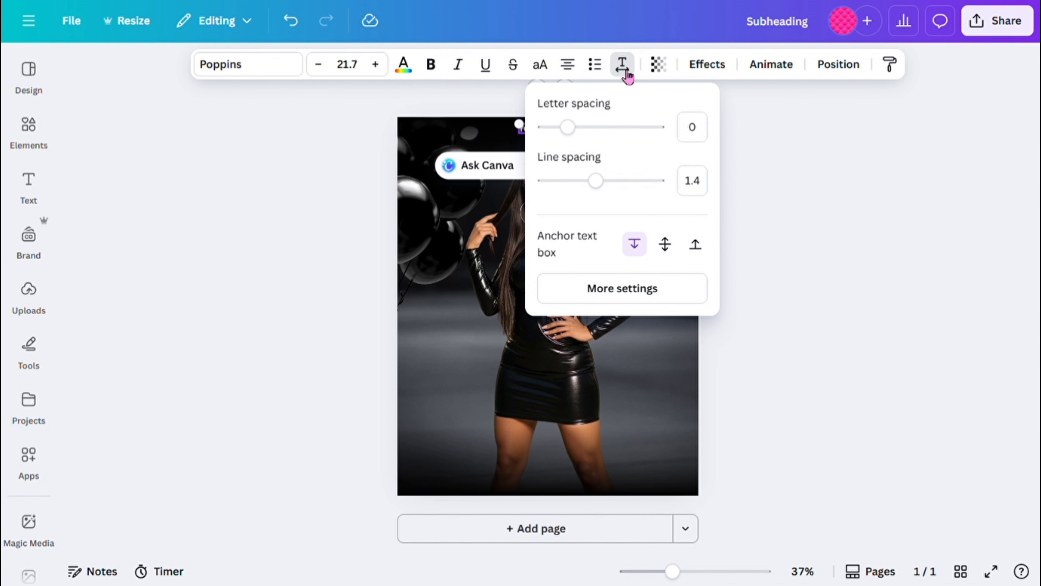
{"action": "left_click_drag", "start_coordinate": [569, 128], "coordinate": [631, 136]}
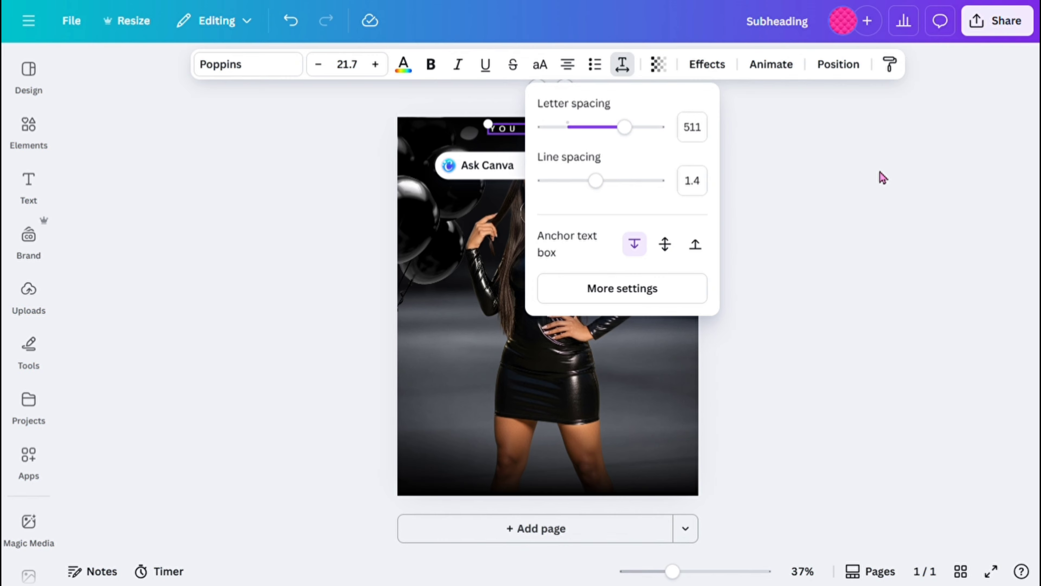
{"action": "key", "text": "Escape"}
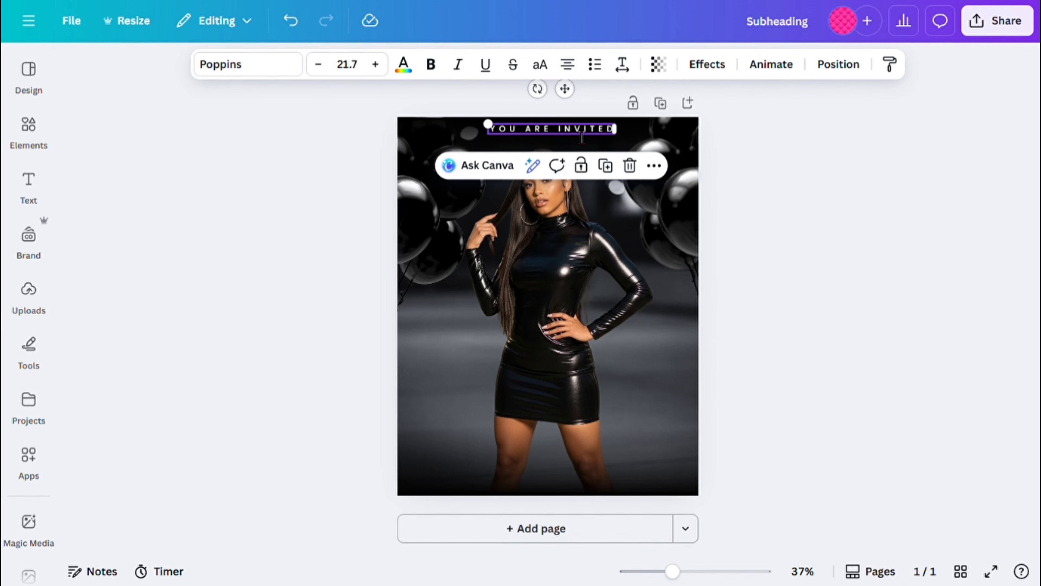
{"action": "left_click", "coordinate": [767, 158]}
{"action": "left_click", "coordinate": [579, 133]}
{"action": "left_click_drag", "start_coordinate": [573, 130], "coordinate": [571, 132]}
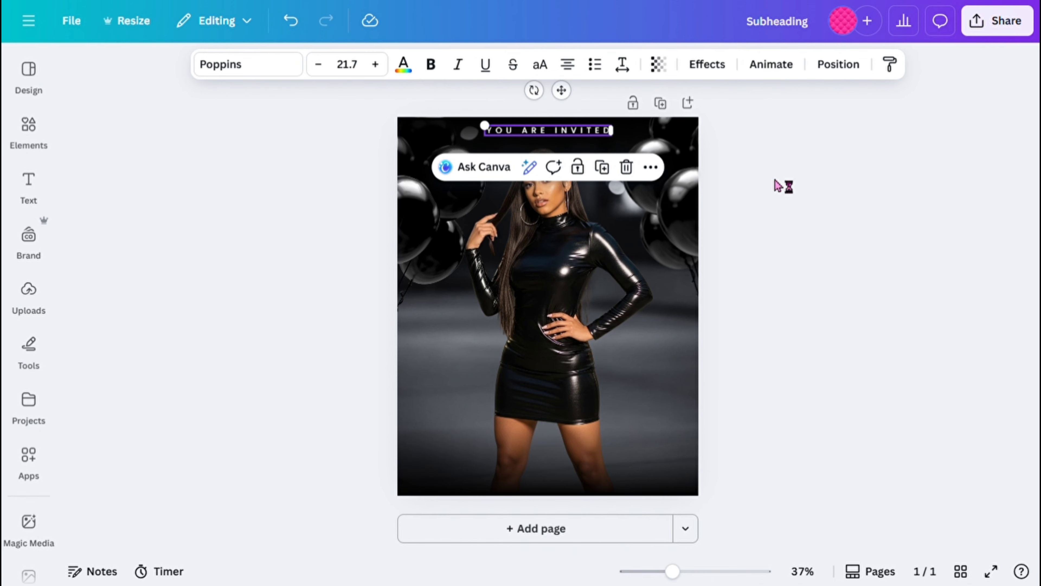
{"action": "left_click", "coordinate": [777, 185]}
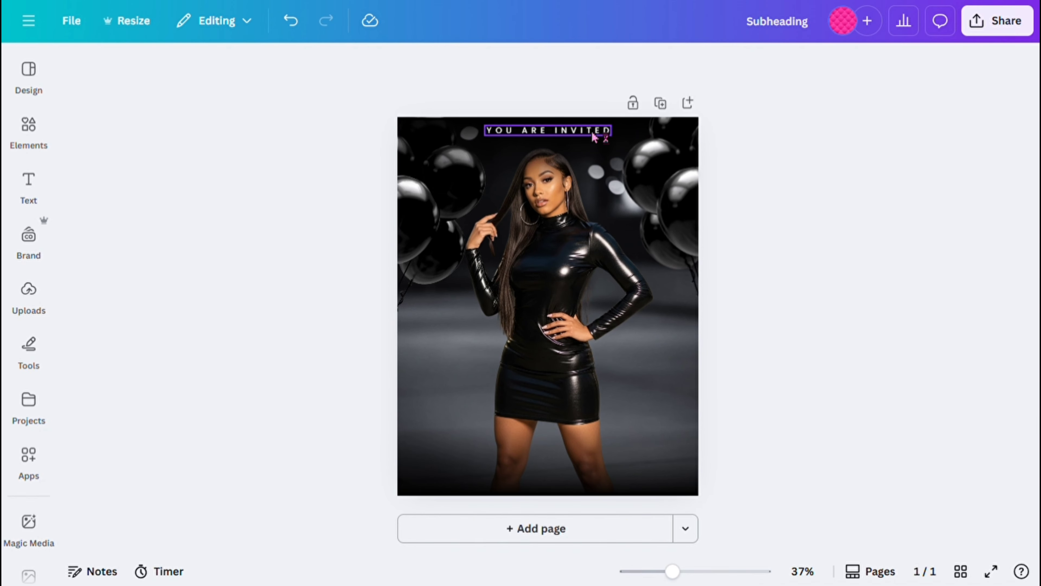
Extend the invitation line to read "YOU ARE INVITED TO"
{"action": "left_click", "coordinate": [610, 134]}
{"action": "left_click", "coordinate": [612, 135]}
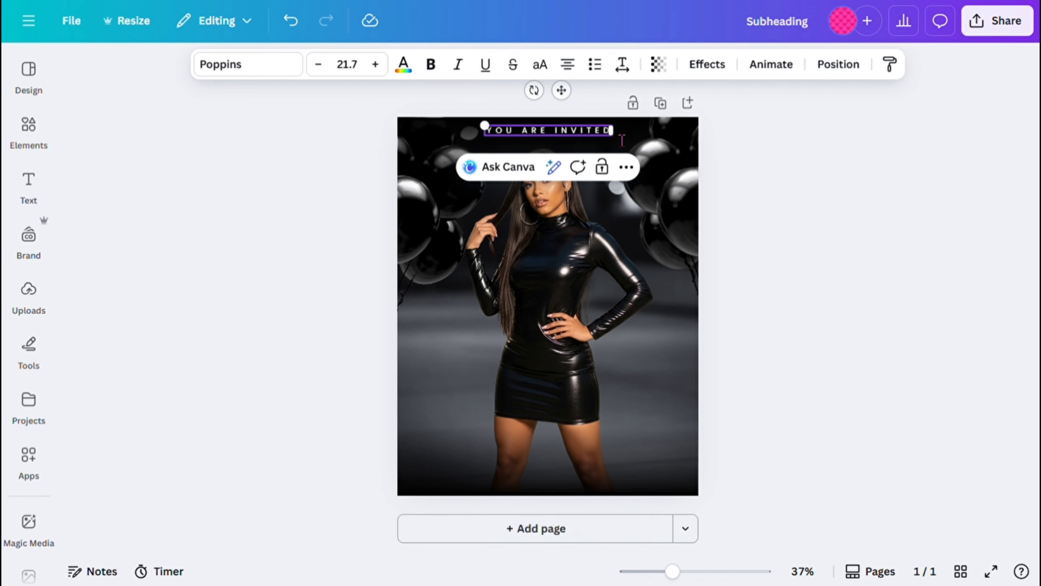
{"action": "type", "text": "TO"}
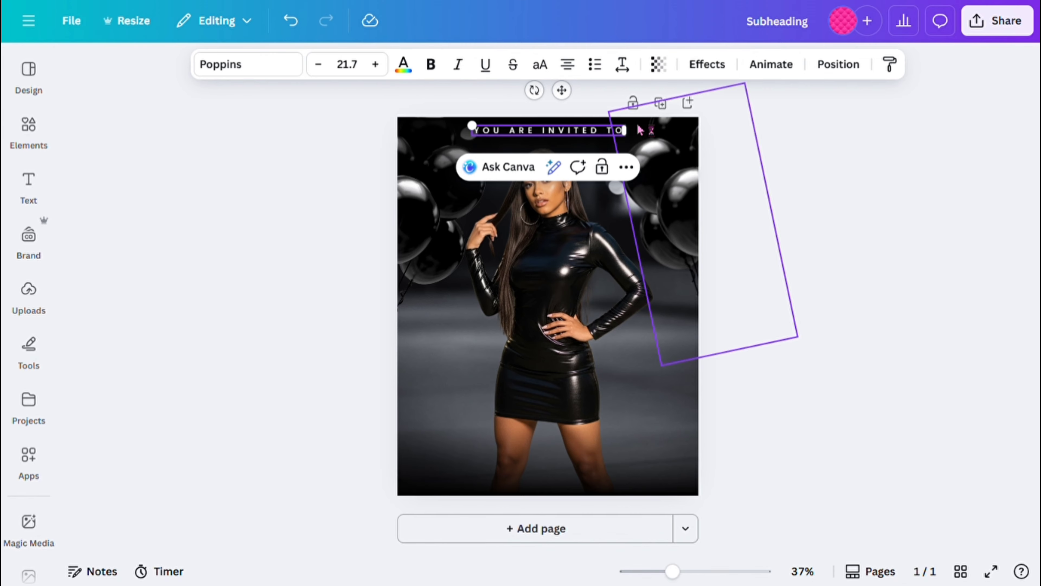
{"action": "left_click", "coordinate": [702, 207]}
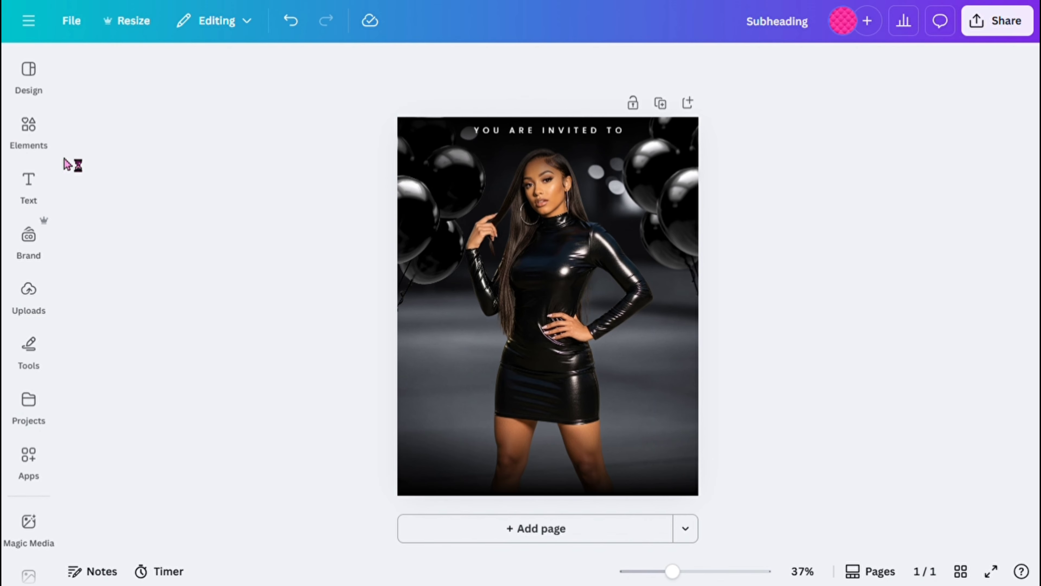
Find the white star-shaped light flare in the Clipart folder and add it to the page
{"action": "left_click", "coordinate": [40, 179]}
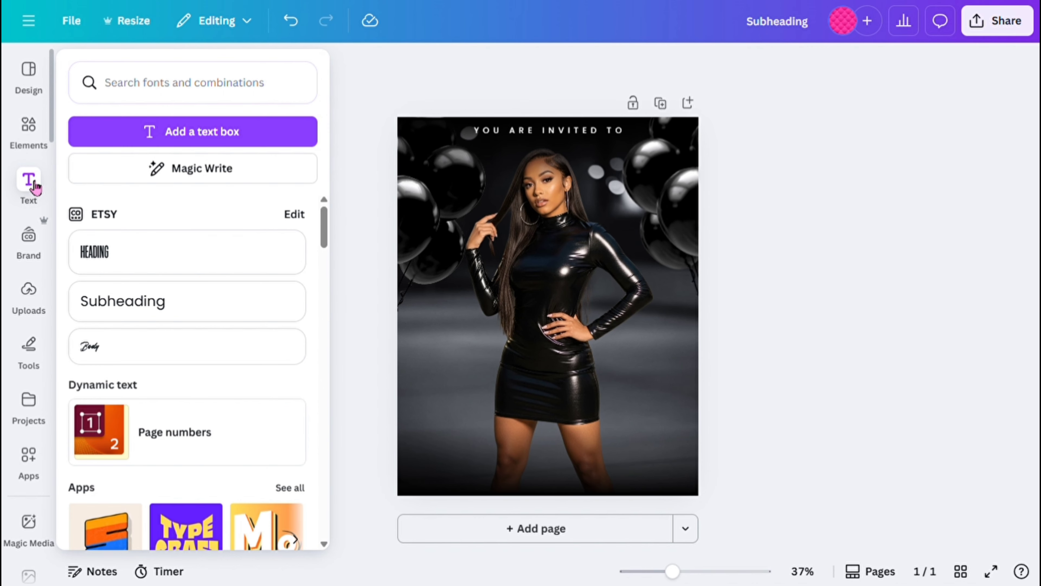
{"action": "scroll", "coordinate": [29, 390], "scroll_direction": "down", "scroll_amount": 10}
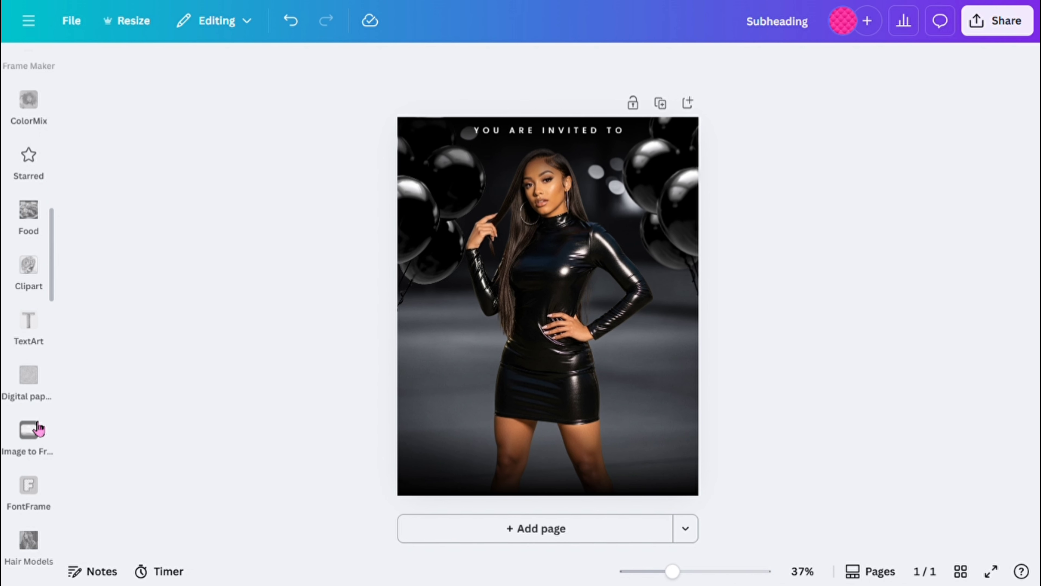
{"action": "scroll", "coordinate": [39, 428], "scroll_direction": "down", "scroll_amount": 4}
{"action": "scroll", "coordinate": [35, 400], "scroll_direction": "up", "scroll_amount": 4}
{"action": "left_click", "coordinate": [28, 375]}
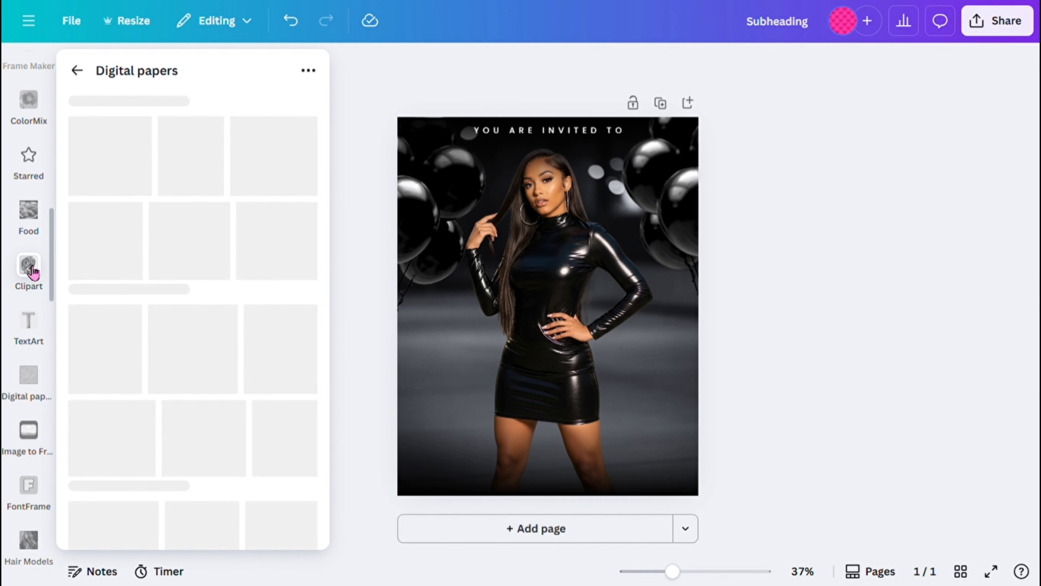
{"action": "left_click", "coordinate": [32, 269]}
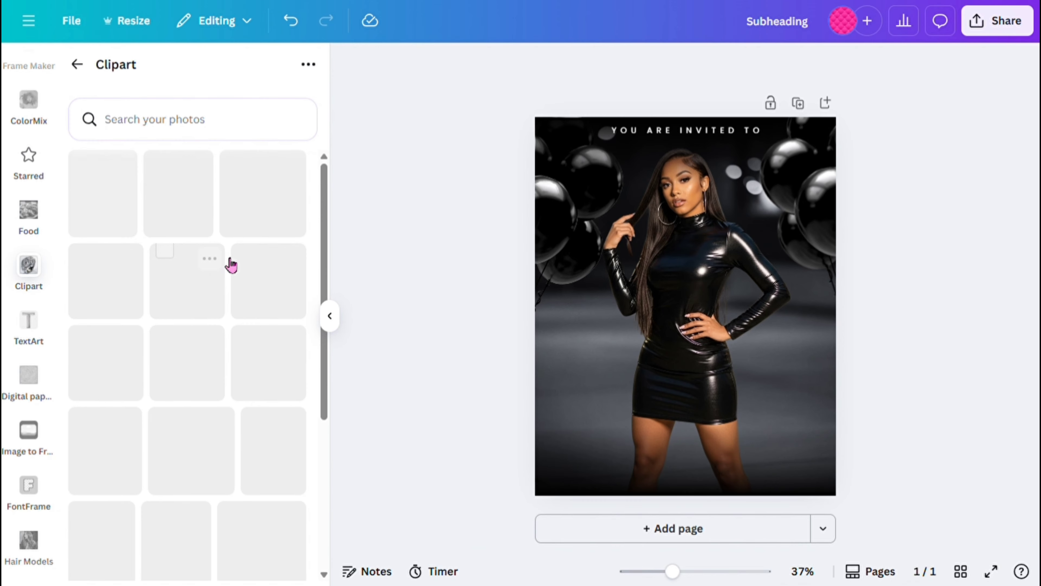
{"action": "scroll", "coordinate": [207, 293], "scroll_direction": "down", "scroll_amount": 15}
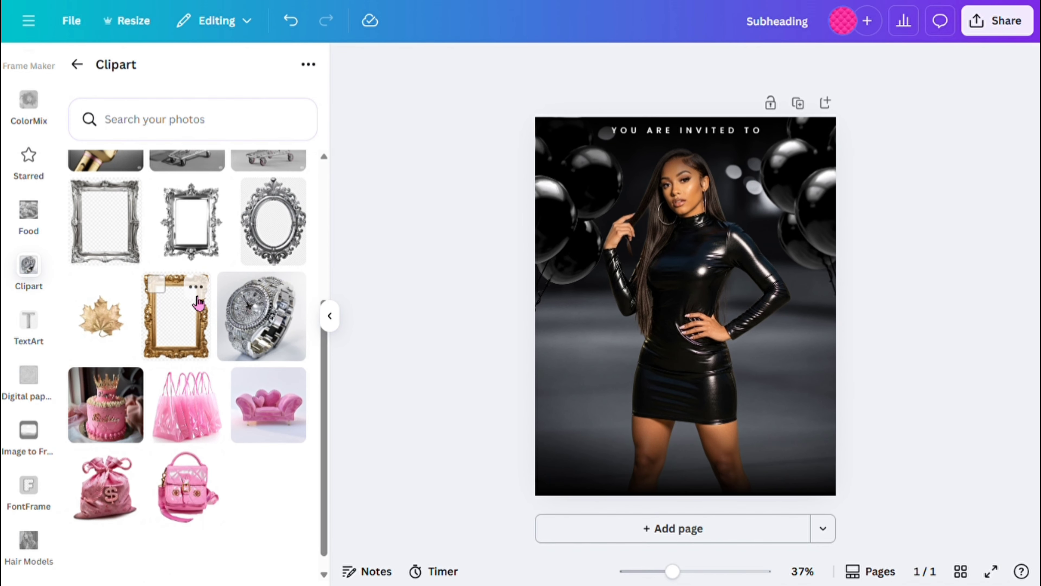
{"action": "scroll", "coordinate": [190, 331], "scroll_direction": "down", "scroll_amount": 8}
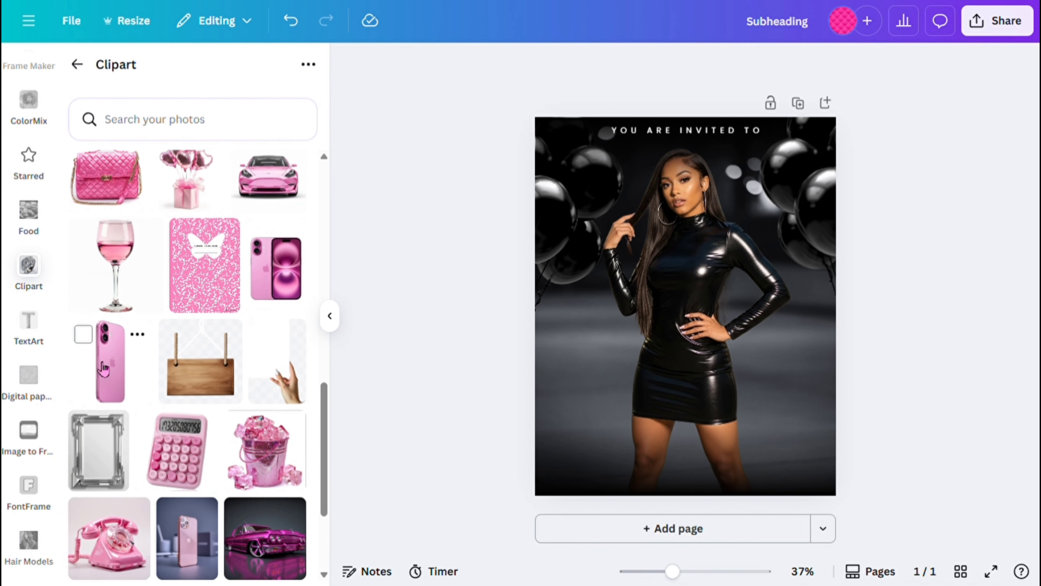
{"action": "scroll", "coordinate": [106, 362], "scroll_direction": "down", "scroll_amount": 10}
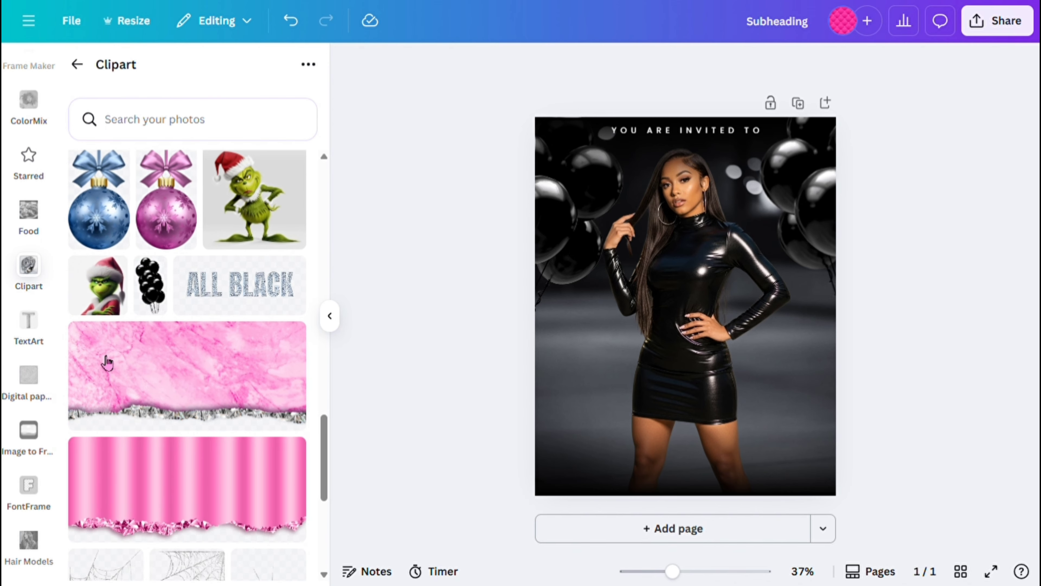
{"action": "scroll", "coordinate": [106, 371], "scroll_direction": "down", "scroll_amount": 12}
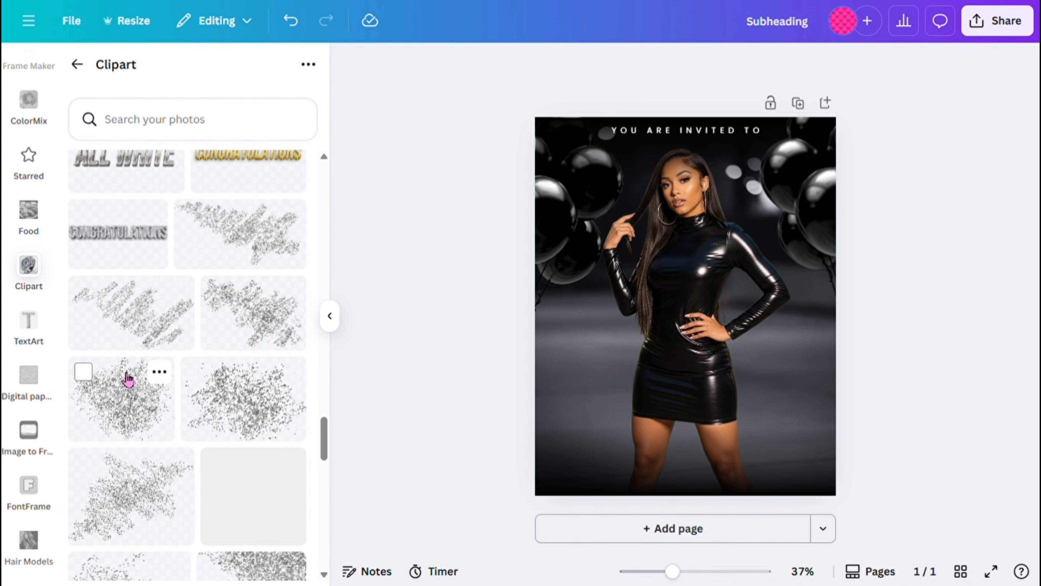
{"action": "scroll", "coordinate": [127, 377], "scroll_direction": "down", "scroll_amount": 5}
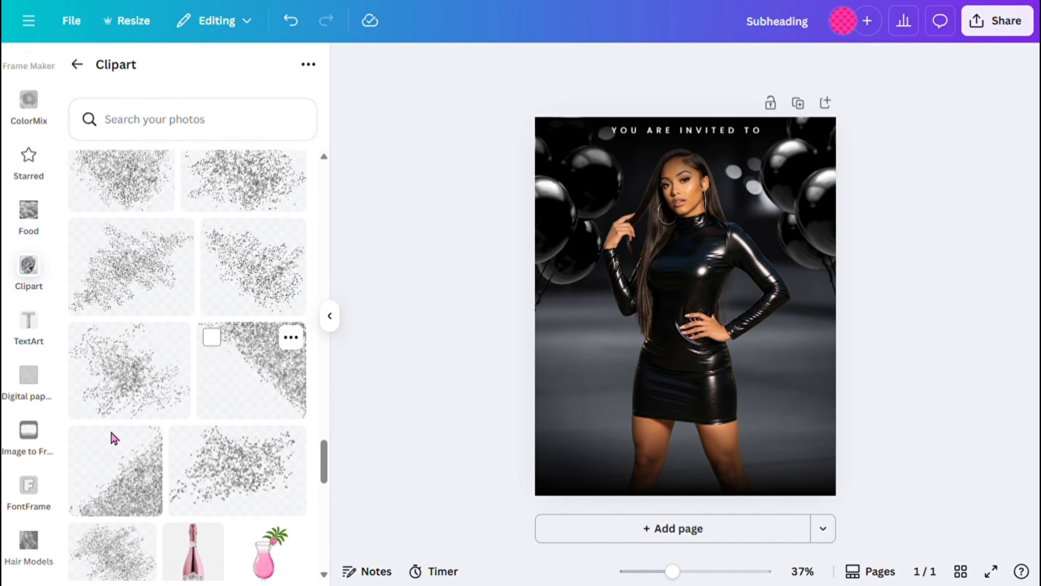
{"action": "scroll", "coordinate": [109, 434], "scroll_direction": "down", "scroll_amount": 10}
{"action": "scroll", "coordinate": [196, 393], "scroll_direction": "down", "scroll_amount": 5}
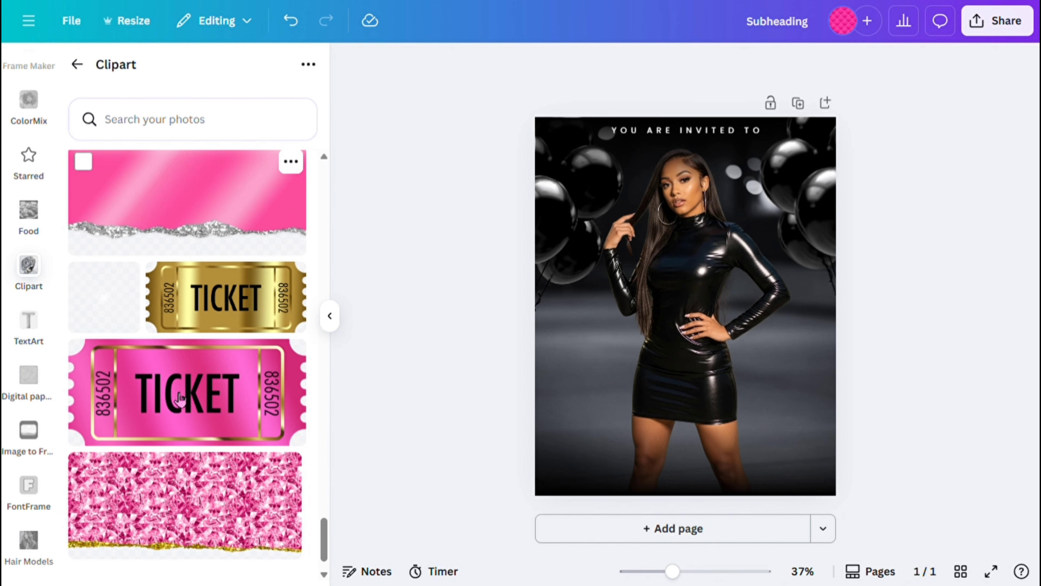
{"action": "left_click", "coordinate": [100, 303]}
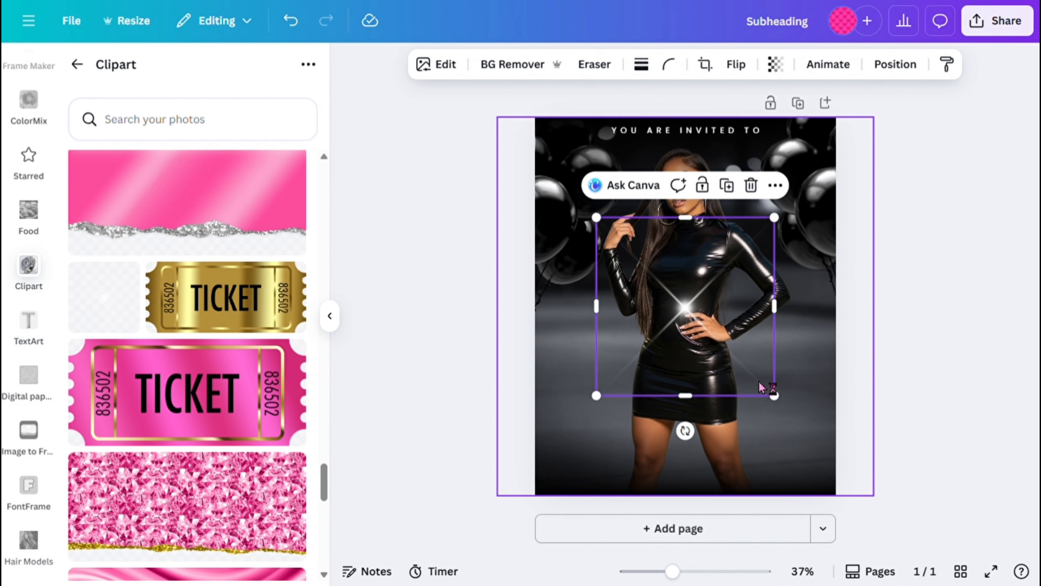
Scale down the light flare, duplicate it, and place one flare on each of the two black balloon clusters
{"action": "left_click_drag", "start_coordinate": [775, 395], "coordinate": [603, 233]}
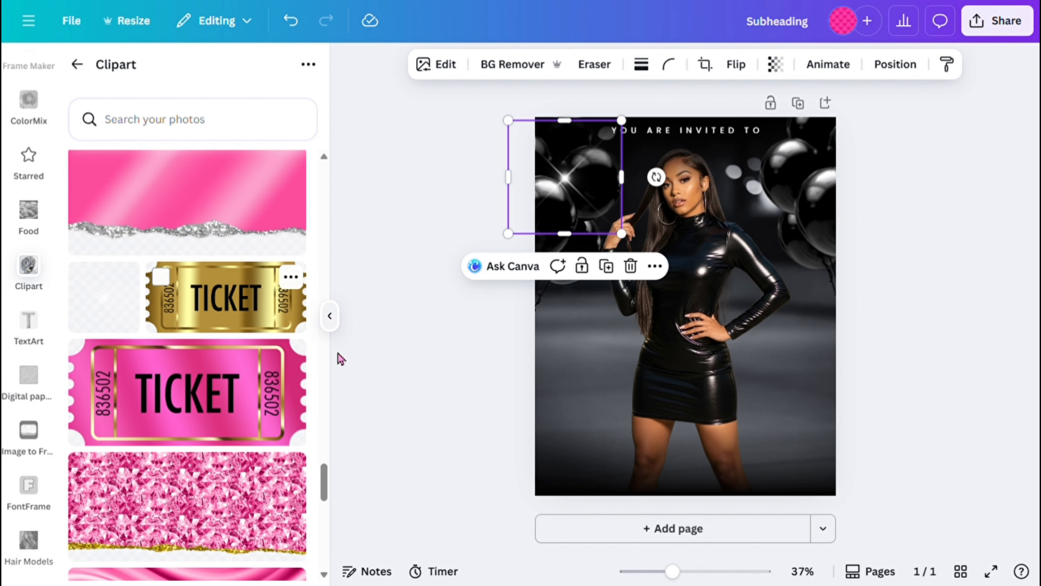
{"action": "left_click", "coordinate": [329, 316]}
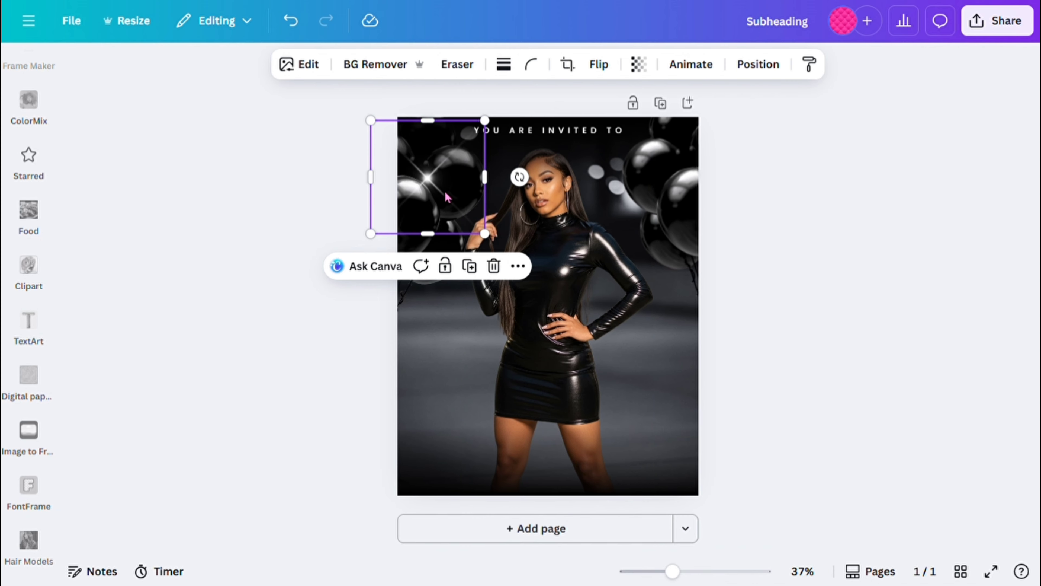
{"action": "left_click_drag", "start_coordinate": [449, 196], "coordinate": [696, 161]}
{"action": "left_click", "coordinate": [459, 270]}
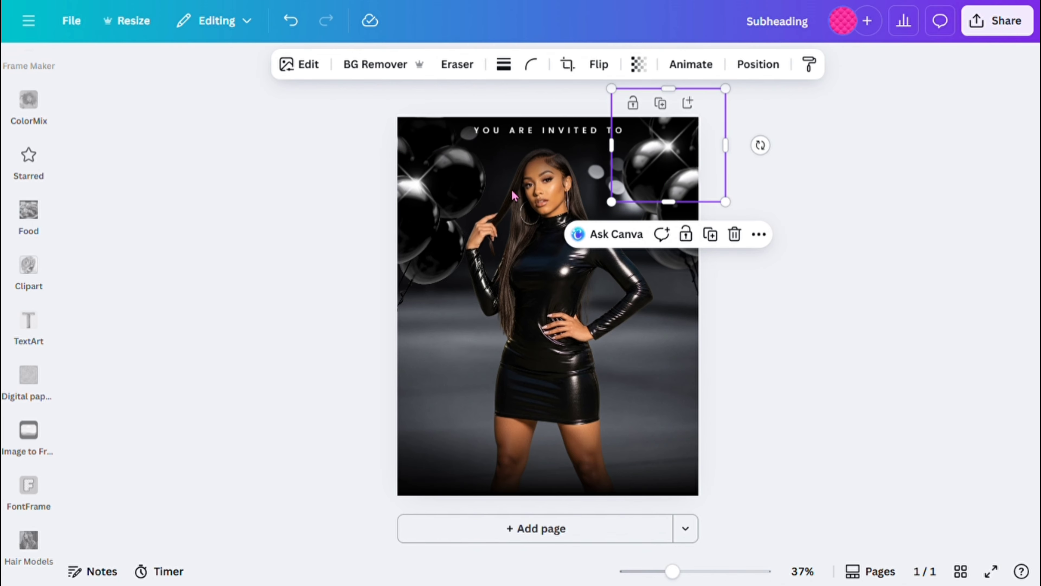
{"action": "left_click", "coordinate": [437, 202]}
{"action": "mouse_move", "coordinate": [437, 202]}
{"action": "left_mouse_down"}
{"action": "mouse_move", "coordinate": [445, 200]}
{"action": "mouse_move", "coordinate": [435, 200]}
{"action": "left_mouse_up"}
{"action": "left_click", "coordinate": [851, 268]}
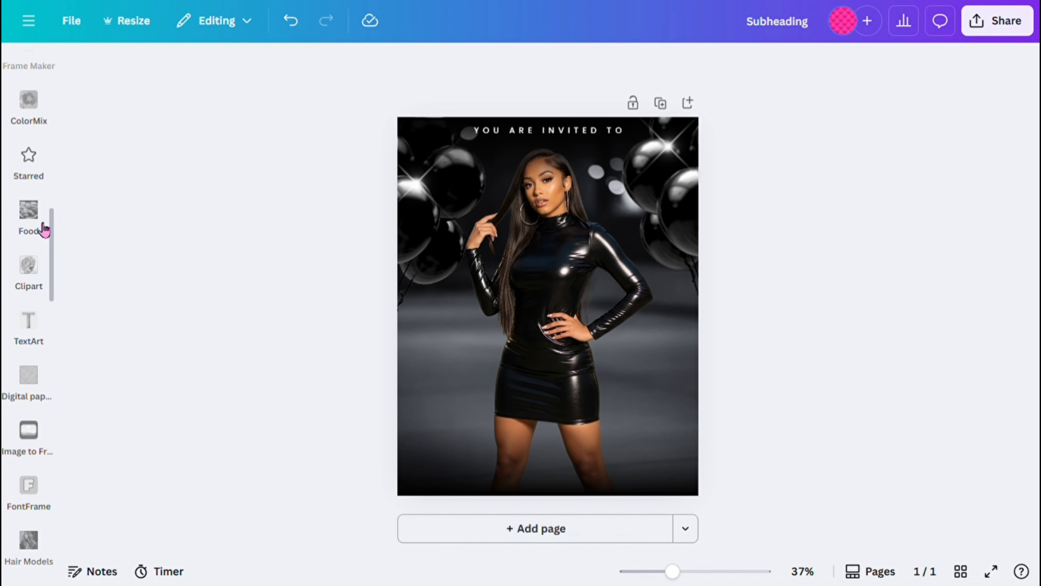
{"action": "left_click", "coordinate": [41, 211]}
{"action": "scroll", "coordinate": [46, 174], "scroll_direction": "up", "scroll_amount": 10}
{"action": "left_click", "coordinate": [37, 151]}
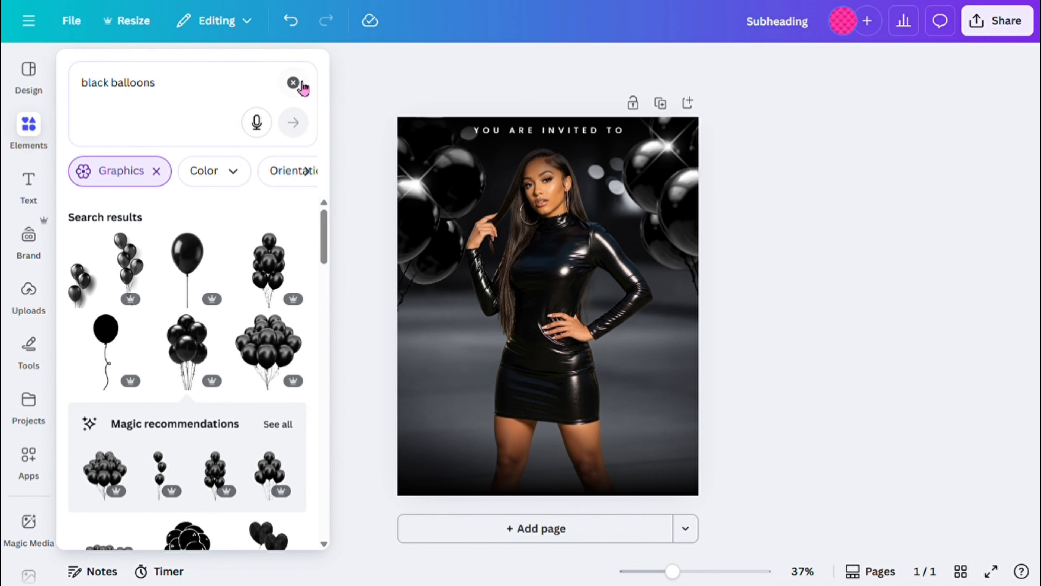
{"action": "left_click", "coordinate": [149, 105]}
Add a Heading text box over the woman and replace its text with "CHANEL"
{"action": "left_click", "coordinate": [39, 192]}
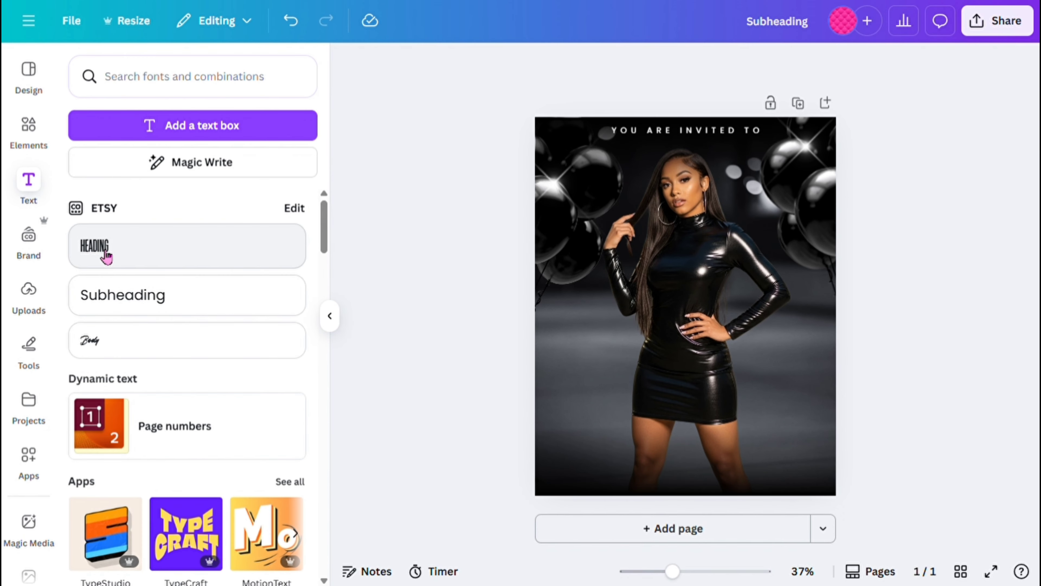
{"action": "left_click_drag", "start_coordinate": [105, 256], "coordinate": [583, 231]}
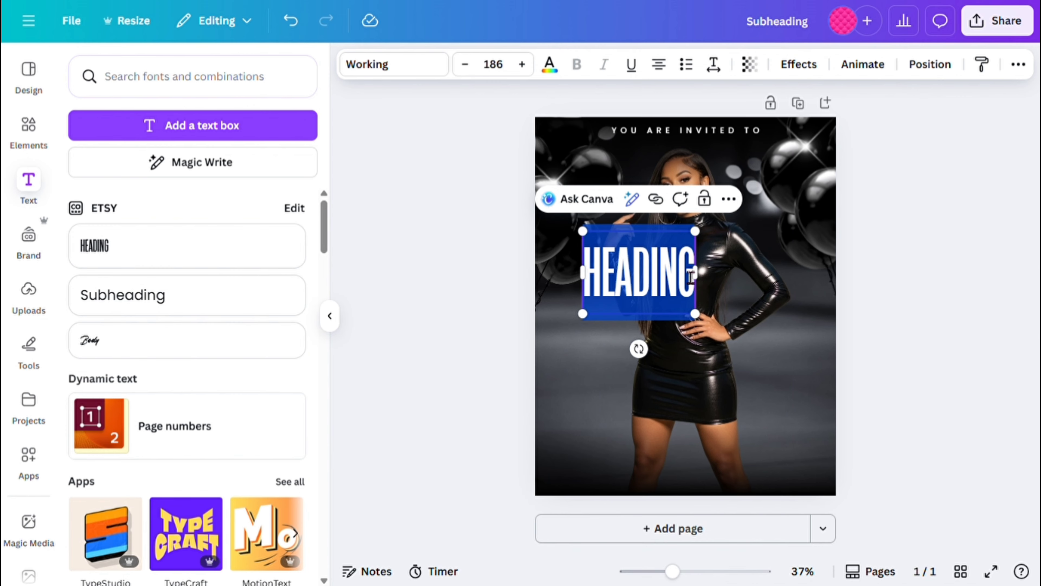
{"action": "type", "text": "CHAN"}
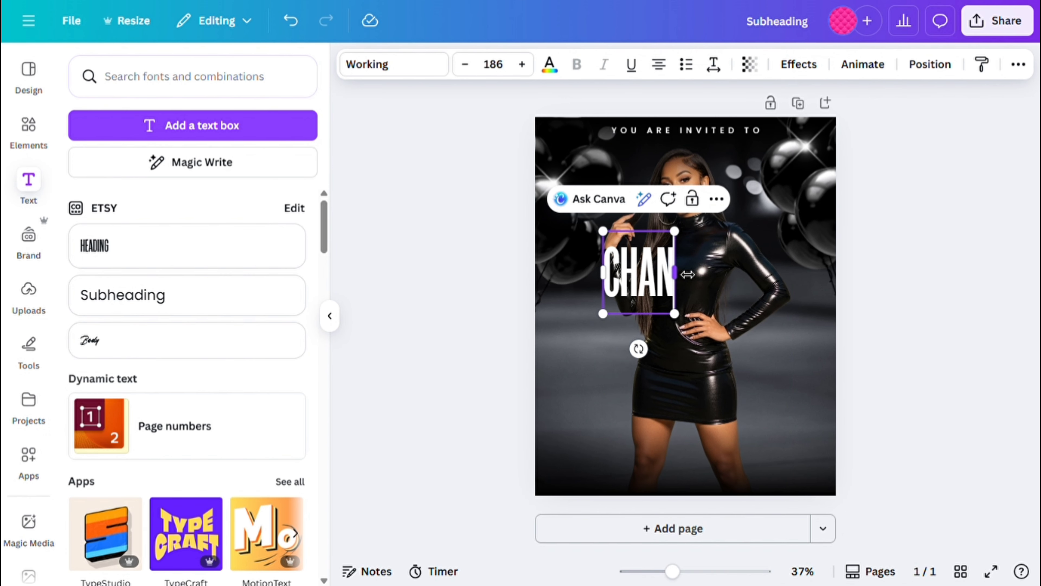
{"action": "type", "text": "EL"}
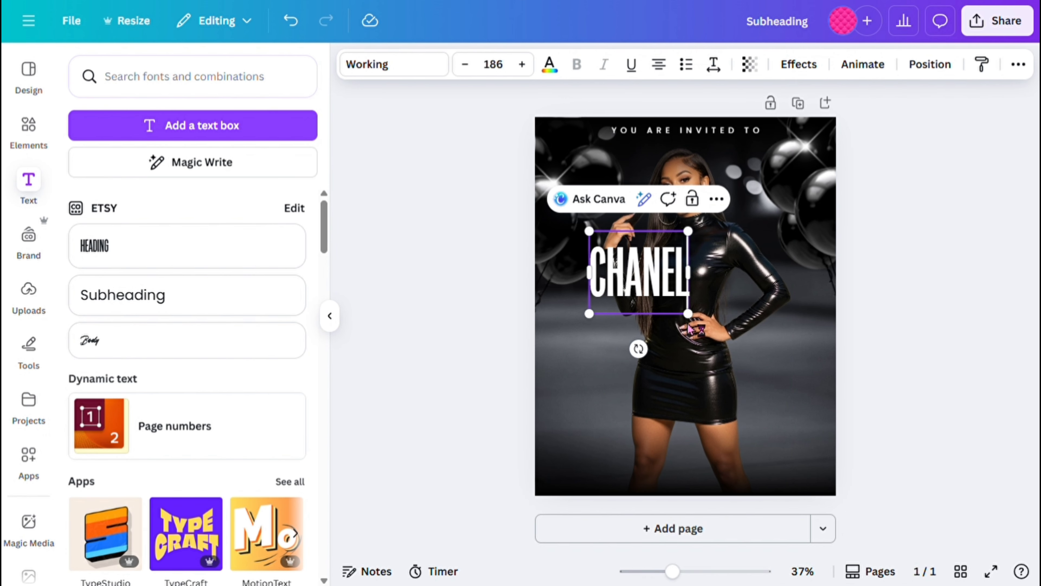
Enlarge the "CHANEL" heading to size 469 and place it roughly centered across the woman's torso
{"action": "left_click_drag", "start_coordinate": [688, 314], "coordinate": [801, 407]}
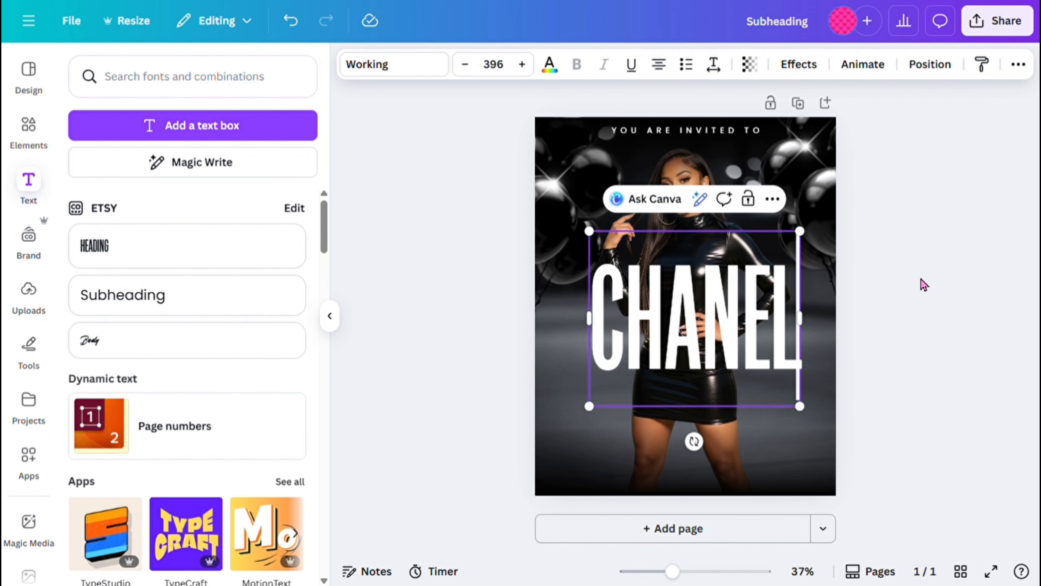
{"action": "left_click", "coordinate": [925, 284]}
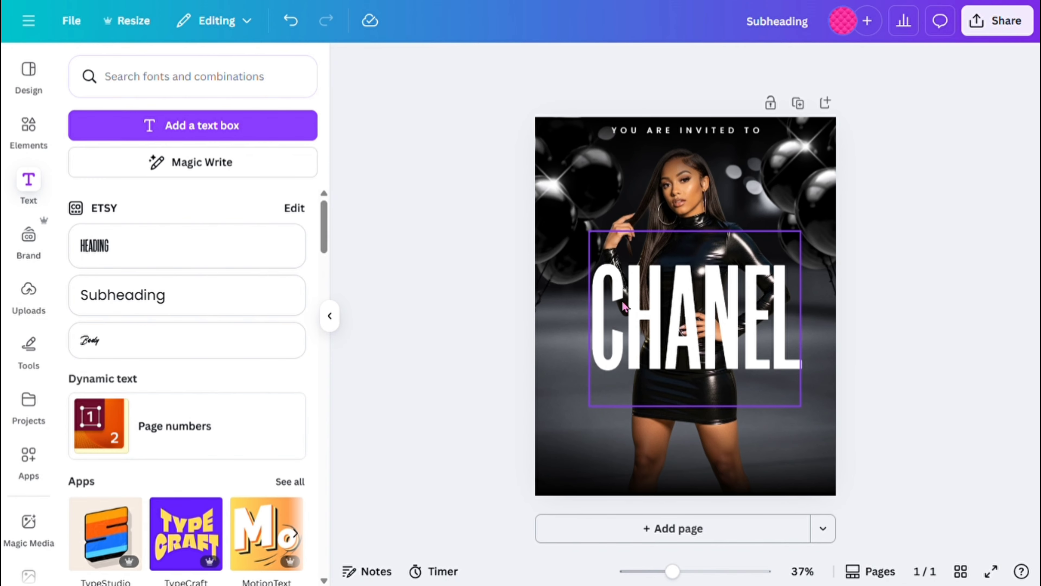
{"action": "left_click", "coordinate": [601, 247]}
{"action": "left_click_drag", "start_coordinate": [599, 240], "coordinate": [553, 201]}
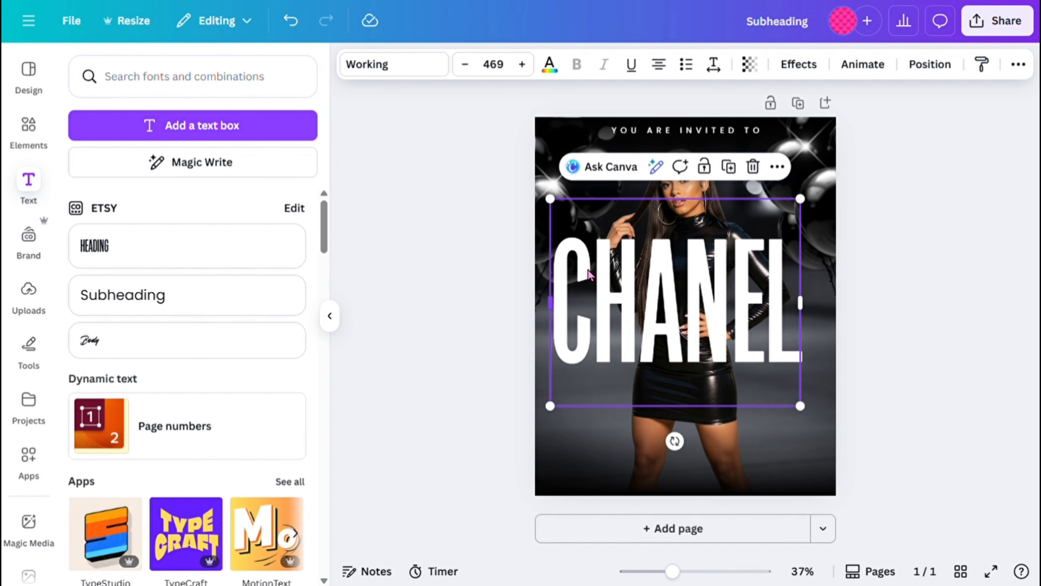
{"action": "left_click_drag", "start_coordinate": [665, 318], "coordinate": [678, 305]}
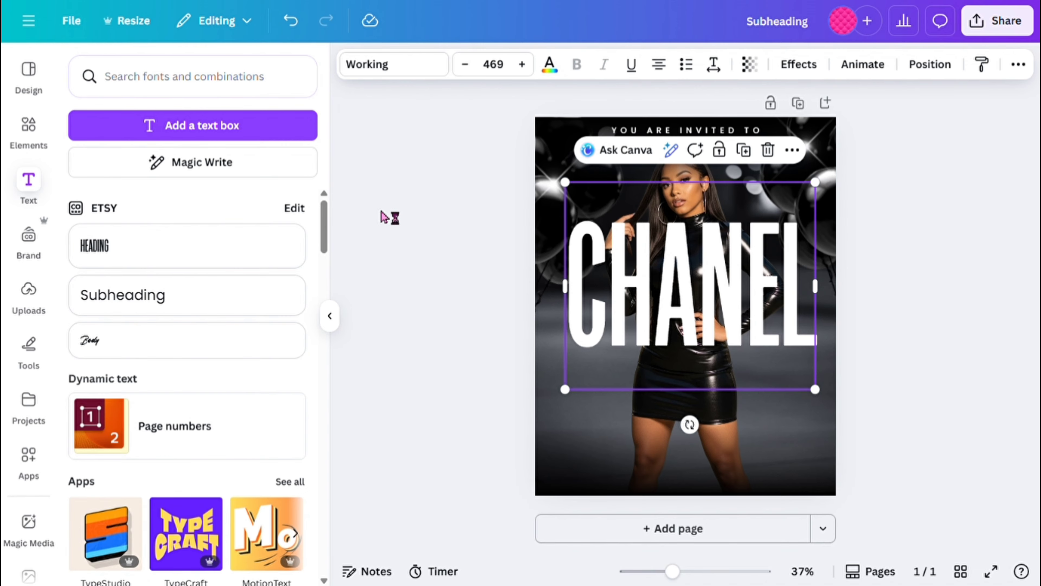
{"action": "left_click", "coordinate": [344, 327]}
{"action": "left_click", "coordinate": [339, 324]}
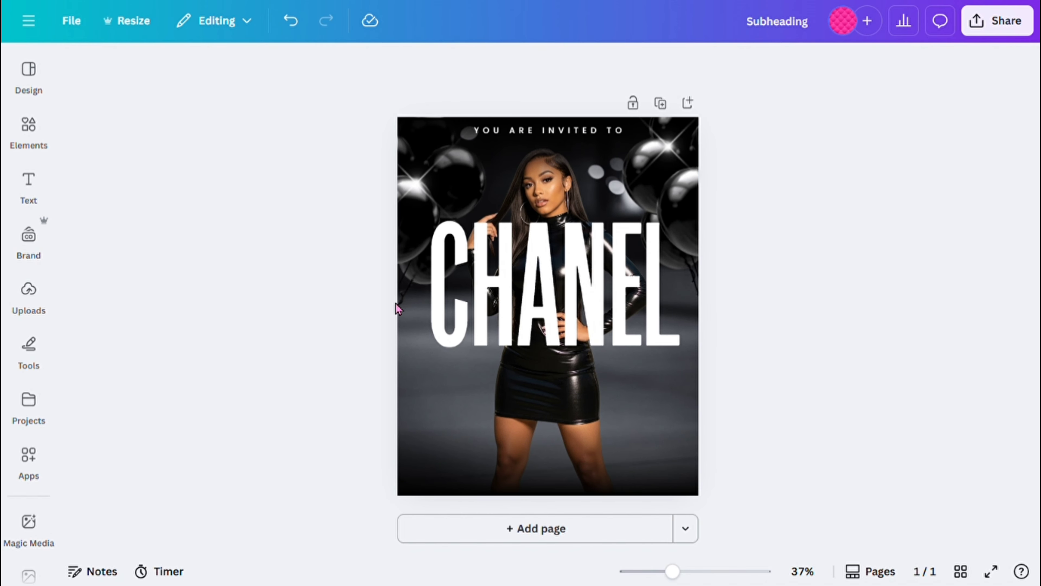
Color the "CHANEL" heading with the silver 180° linear gradient (#858489, #e7e4ef, #858489, #b9b9b9, #858489)
{"action": "left_click", "coordinate": [529, 301]}
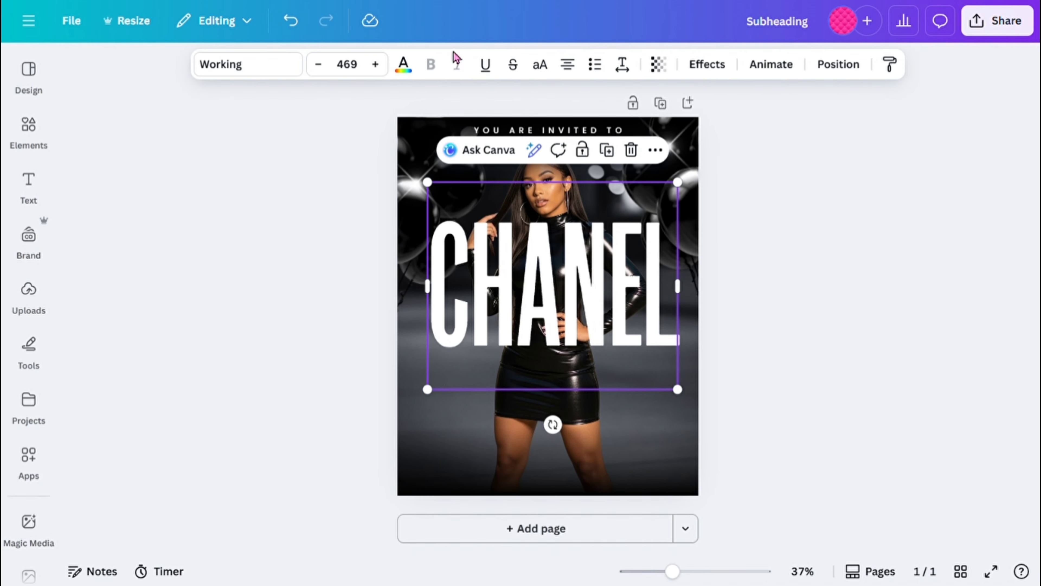
{"action": "left_click", "coordinate": [406, 70]}
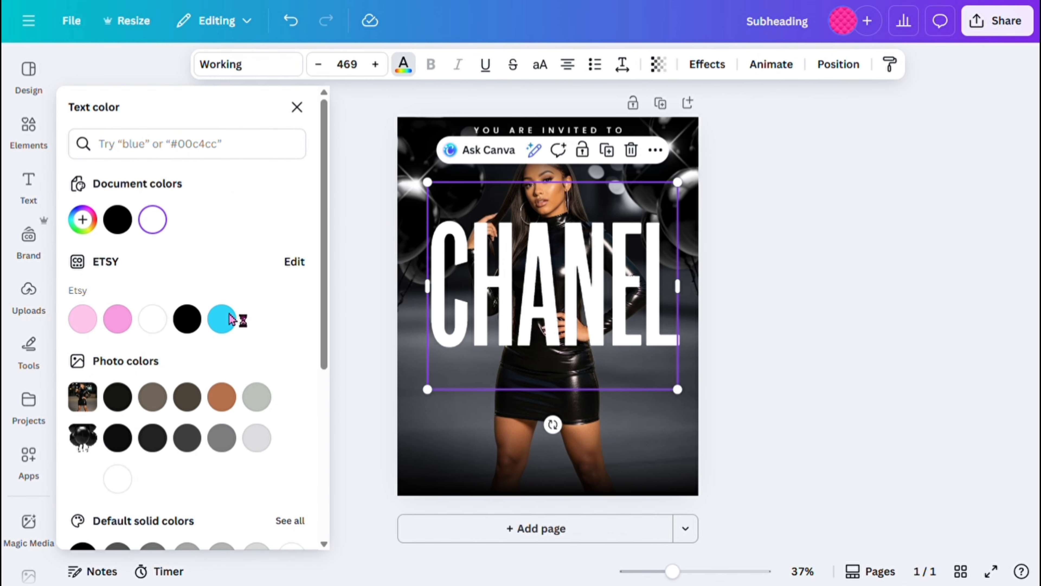
{"action": "scroll", "coordinate": [221, 349], "scroll_direction": "down", "scroll_amount": 5}
{"action": "scroll", "coordinate": [224, 349], "scroll_direction": "down", "scroll_amount": 1}
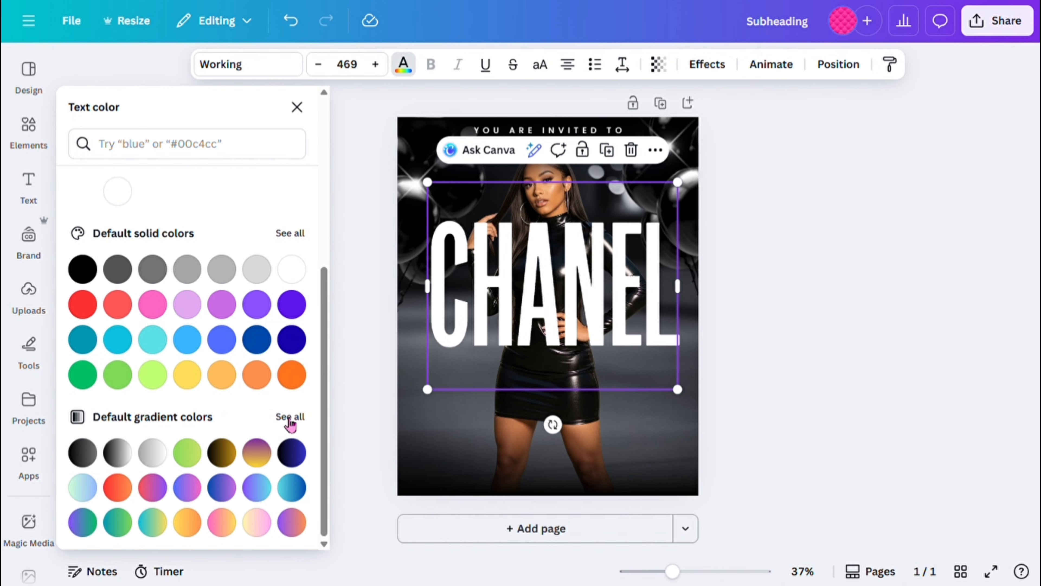
{"action": "left_click", "coordinate": [295, 427]}
{"action": "scroll", "coordinate": [221, 372], "scroll_direction": "down", "scroll_amount": 4}
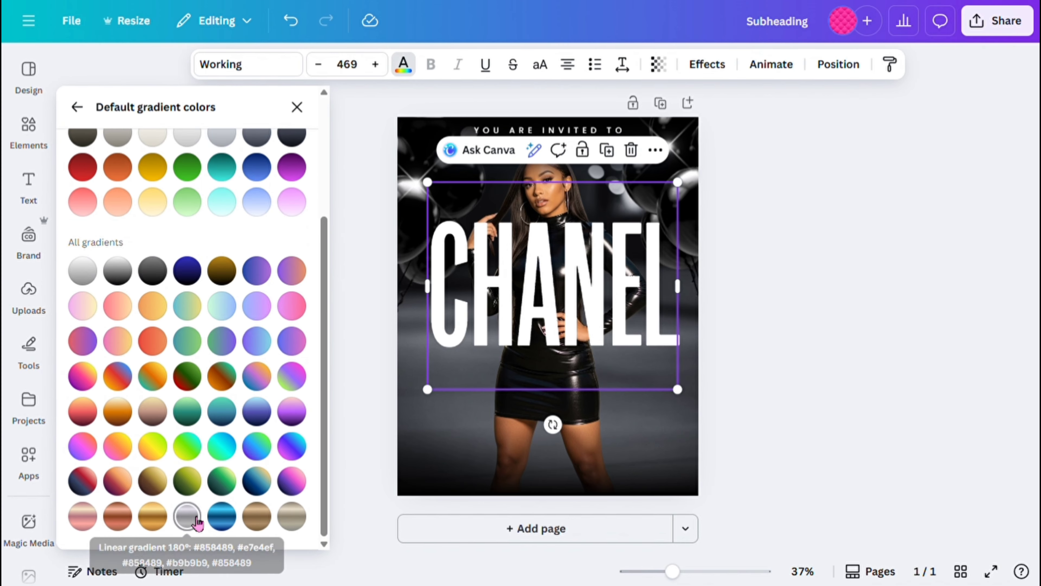
{"action": "left_click", "coordinate": [187, 516]}
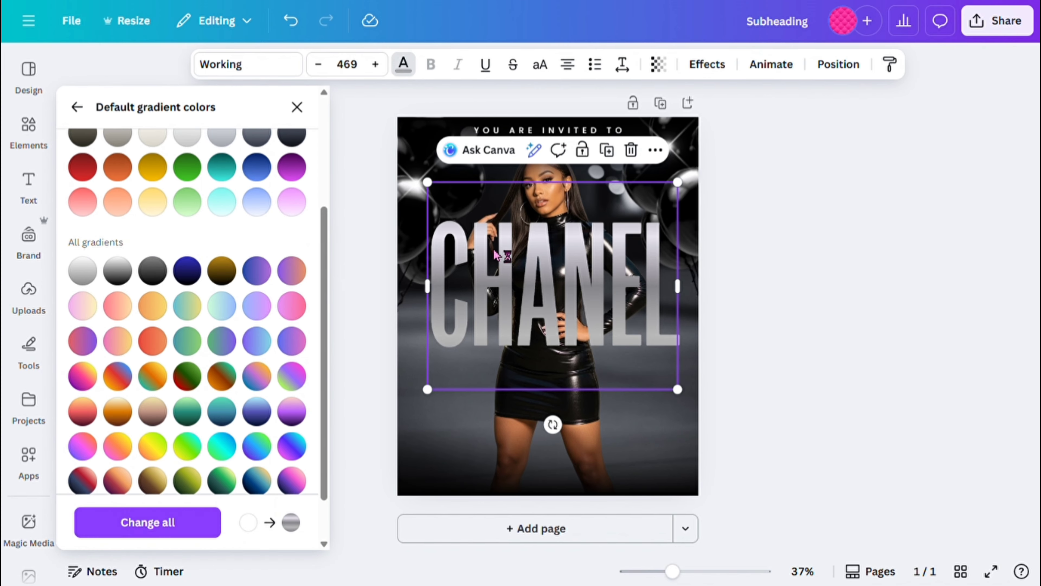
{"action": "scroll", "coordinate": [254, 311], "scroll_direction": "down", "scroll_amount": 2}
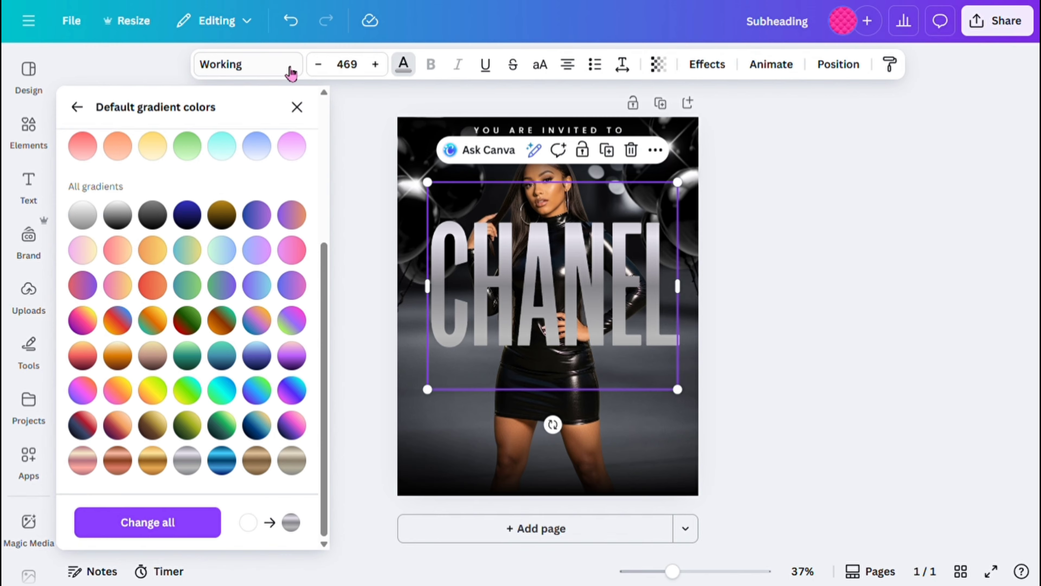
Change the "CHANEL" heading's font to Coluna Condensed Bold and scale it to size 327 on a single line
{"action": "left_click", "coordinate": [290, 67]}
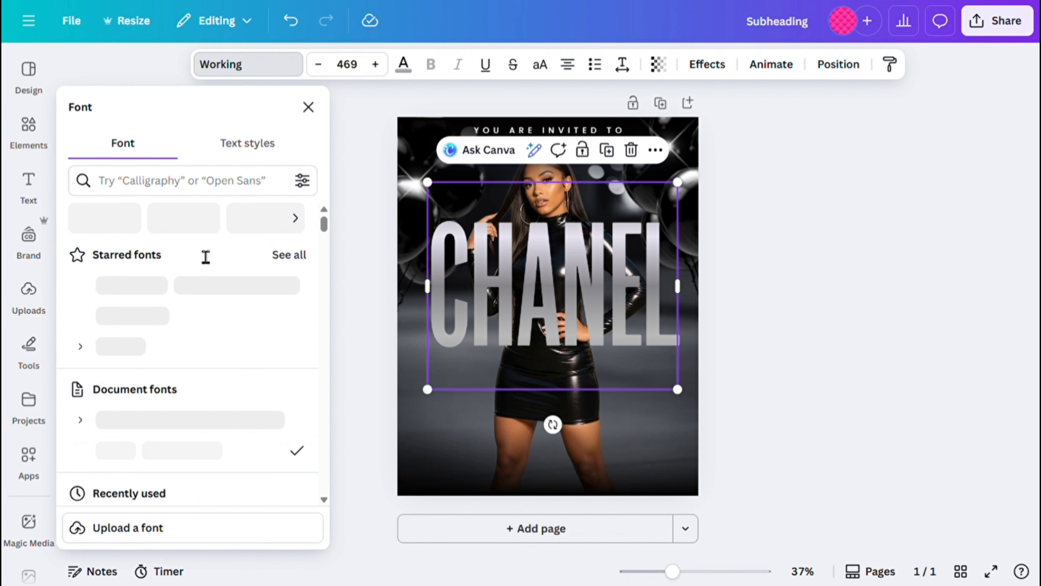
{"action": "scroll", "coordinate": [171, 334], "scroll_direction": "down", "scroll_amount": 5}
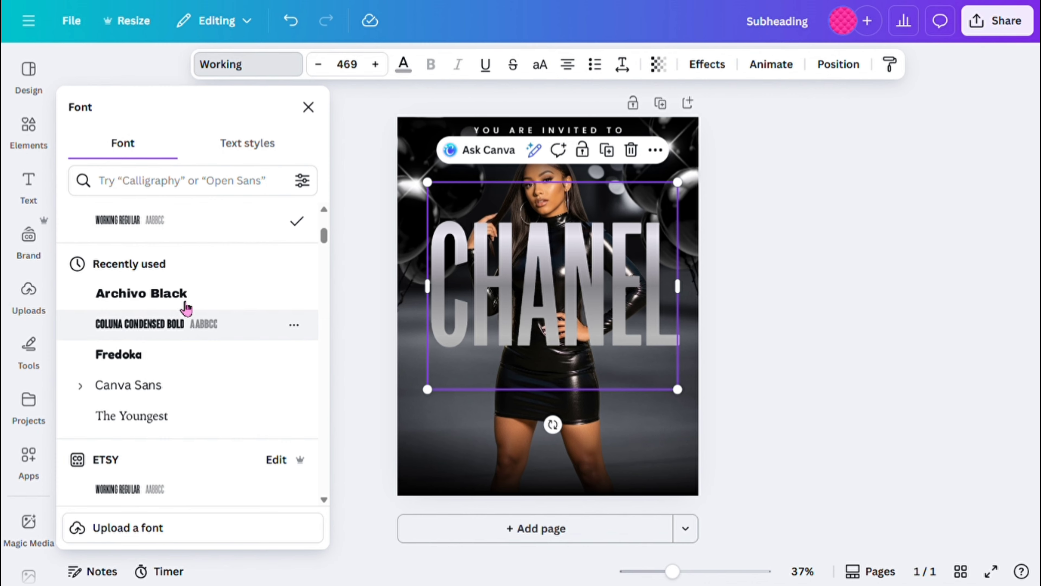
{"action": "left_click", "coordinate": [151, 333]}
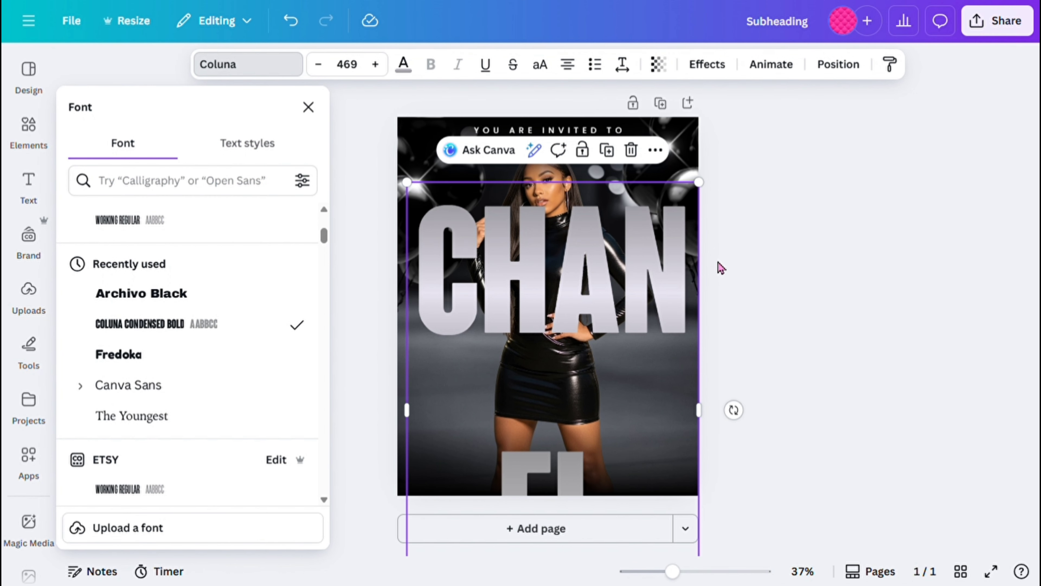
{"action": "left_click_drag", "start_coordinate": [716, 417], "coordinate": [714, 339]}
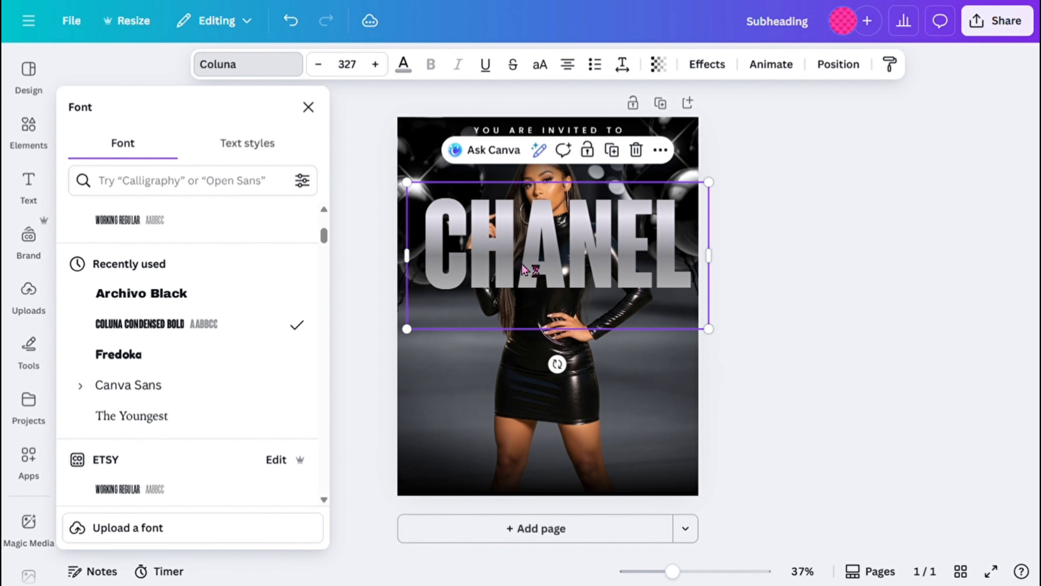
Enlarge the "CHANEL" heading to size 338 and center it horizontally on the page
{"action": "left_click_drag", "start_coordinate": [407, 328], "coordinate": [397, 333]}
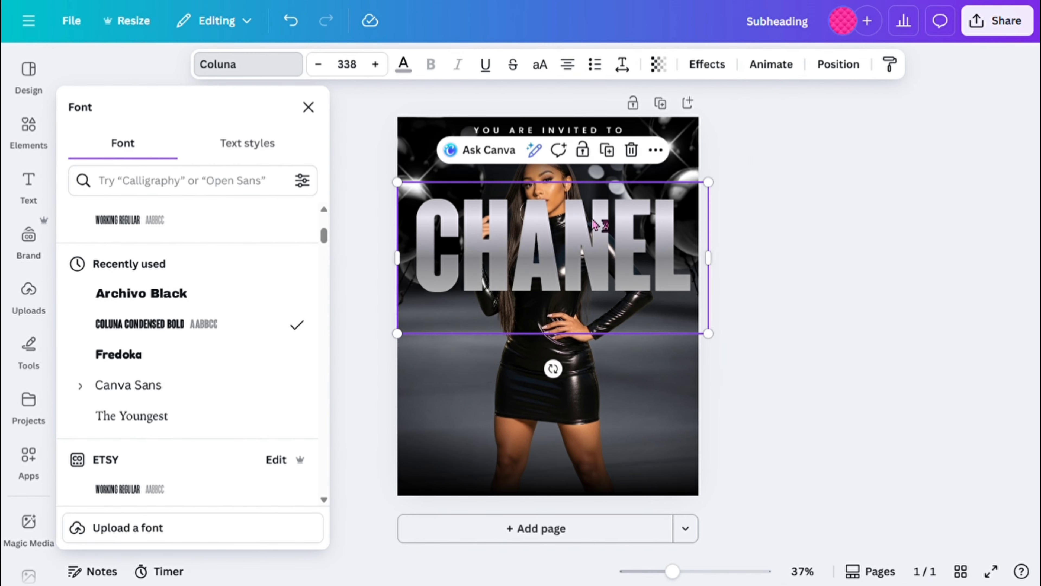
{"action": "left_click_drag", "start_coordinate": [679, 264], "coordinate": [676, 251]}
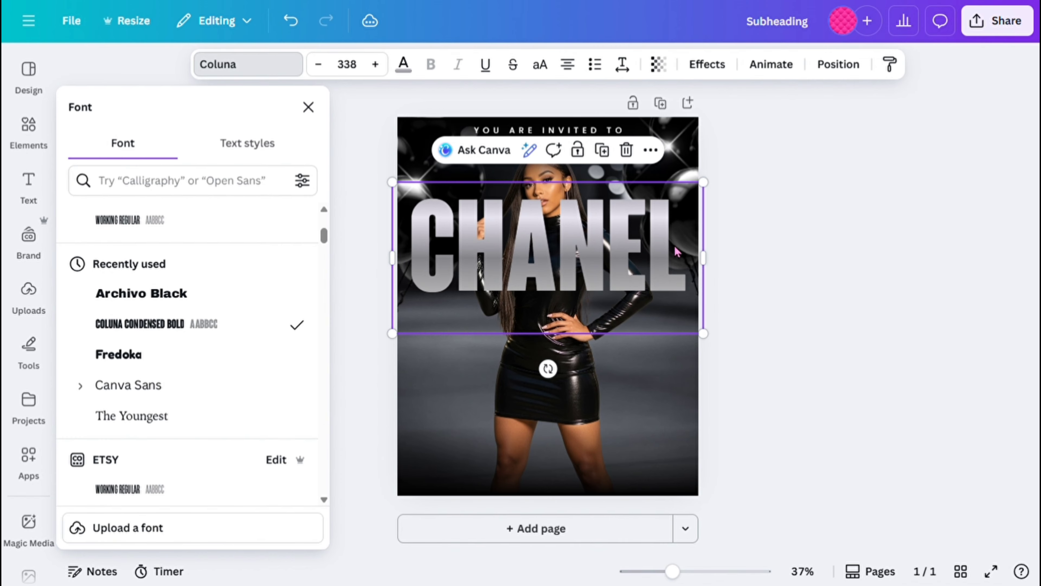
Lower the "CHANEL" heading in the layer order so it sits behind both balloon clusters
{"action": "left_click", "coordinate": [839, 66]}
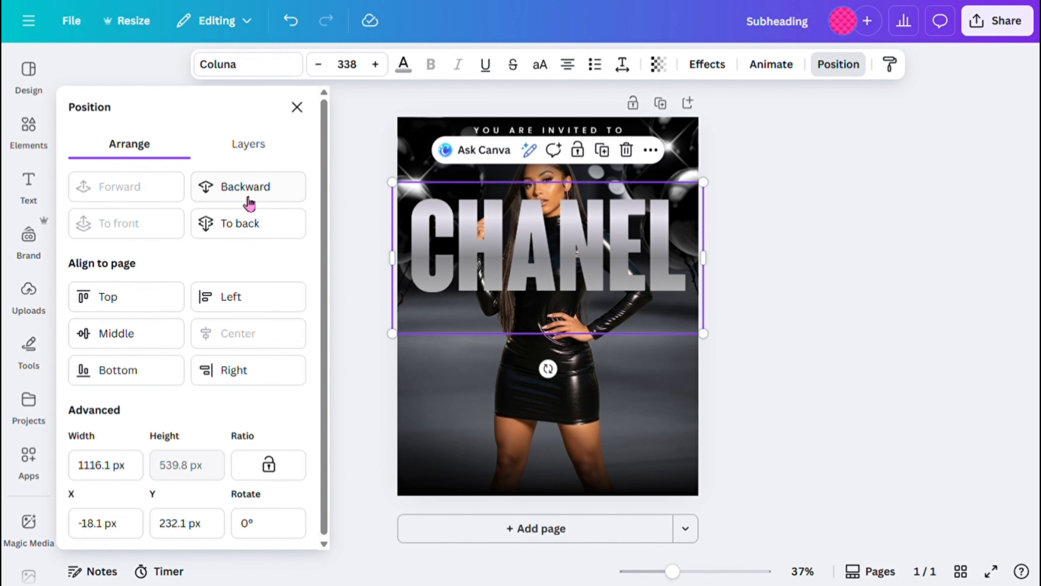
{"action": "left_click", "coordinate": [230, 233]}
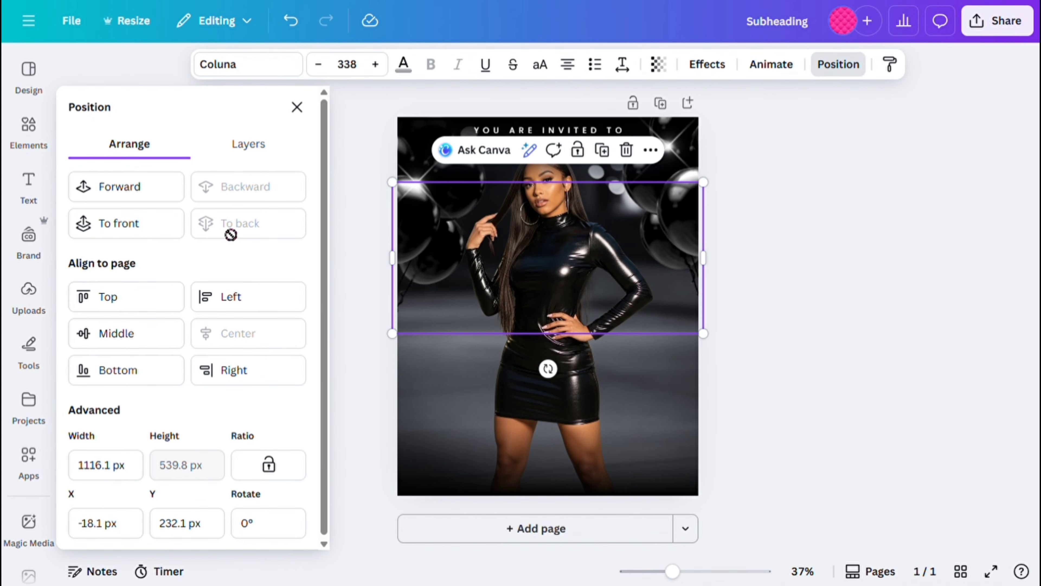
{"action": "left_click", "coordinate": [155, 204]}
{"action": "left_click", "coordinate": [155, 204]}
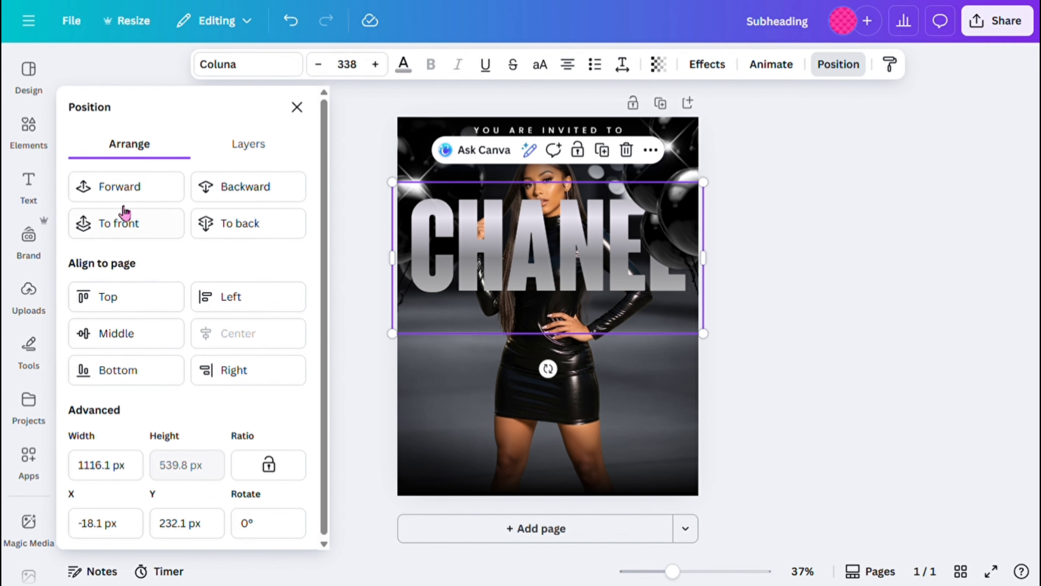
{"action": "left_click", "coordinate": [261, 188]}
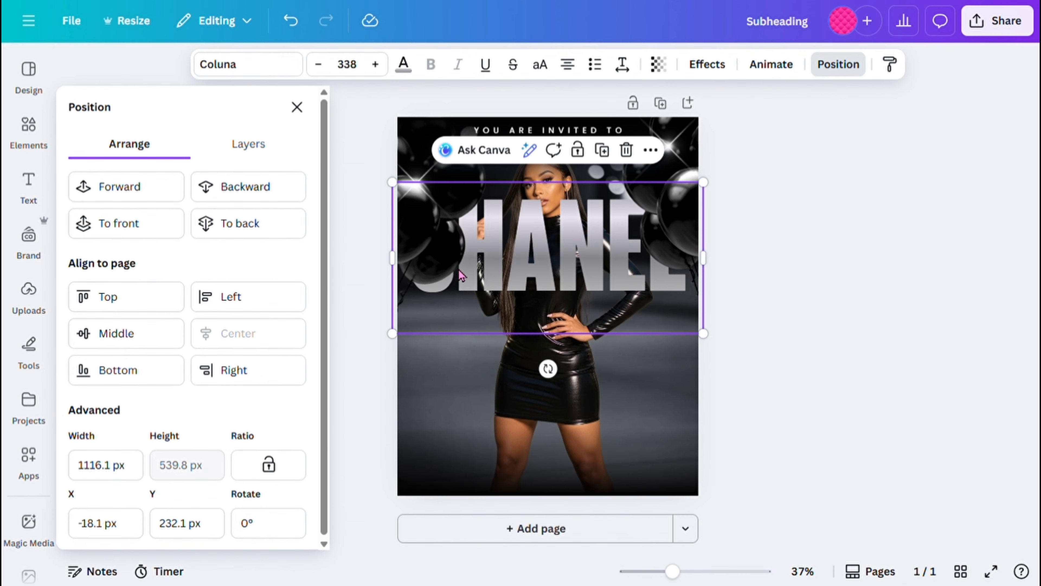
{"action": "left_click", "coordinate": [442, 266]}
{"action": "left_click", "coordinate": [263, 190]}
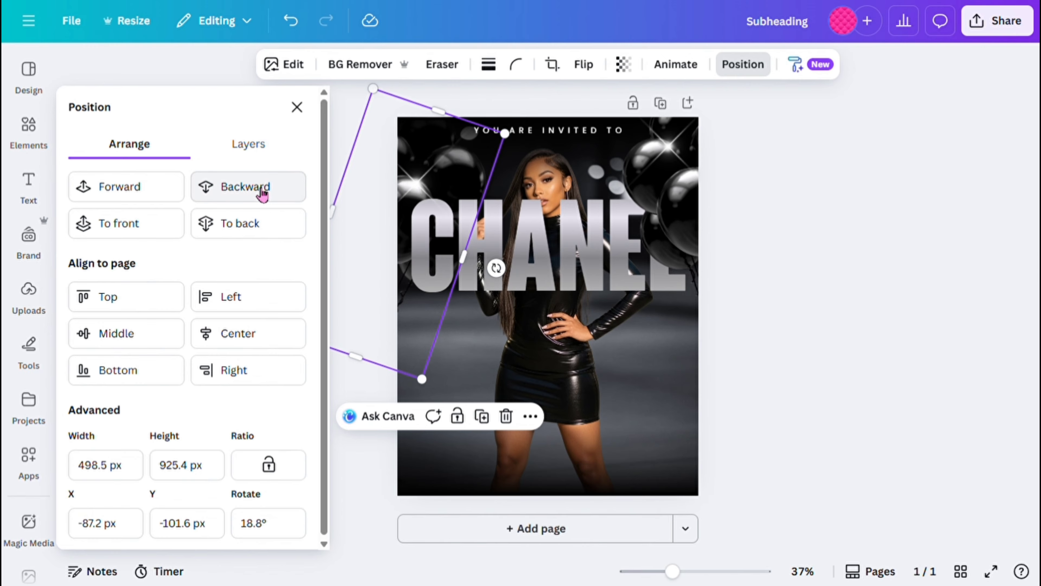
{"action": "left_click", "coordinate": [554, 261]}
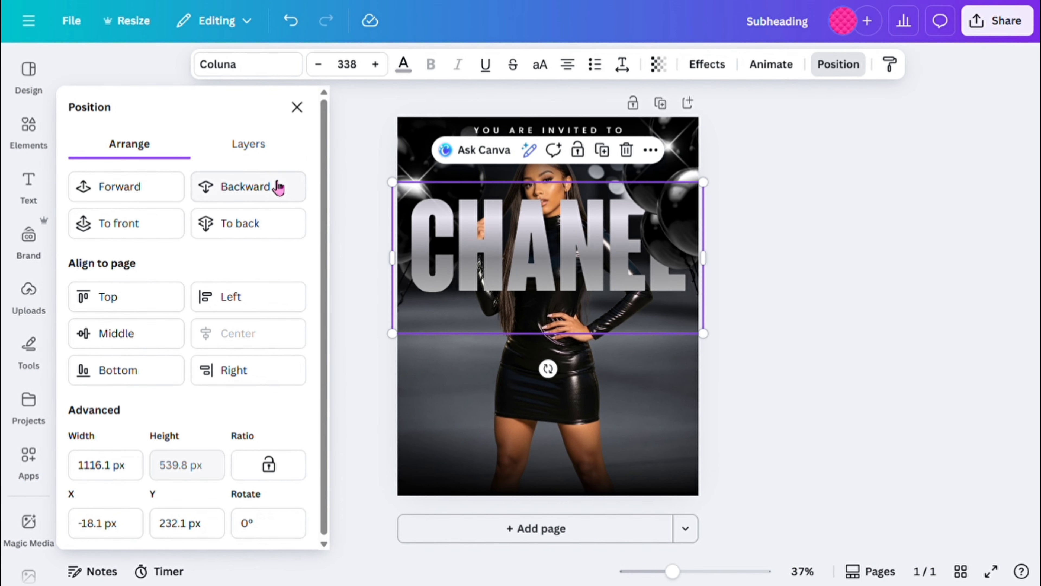
{"action": "left_click", "coordinate": [276, 187]}
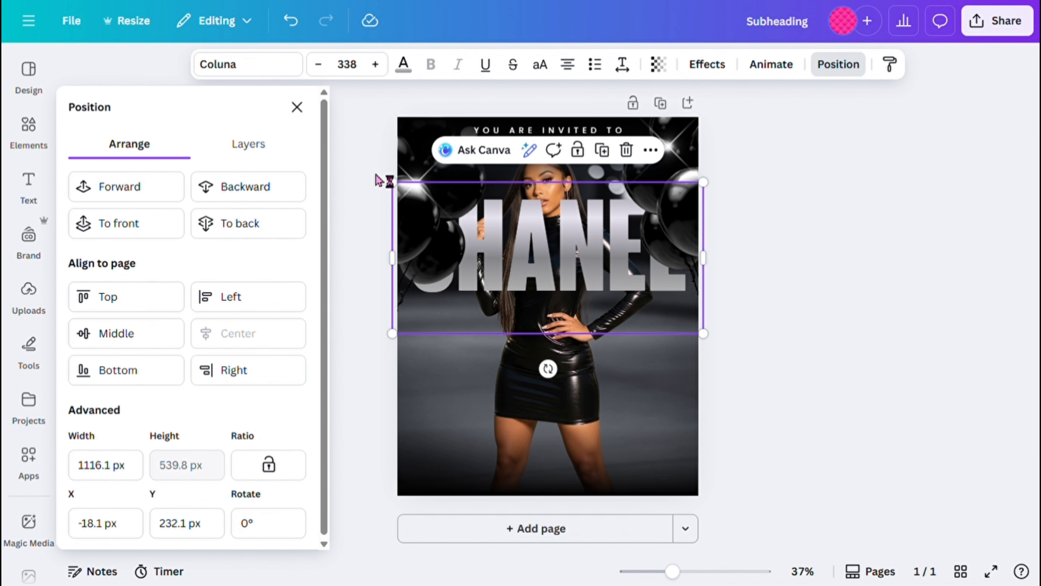
{"action": "key", "text": "Escape"}
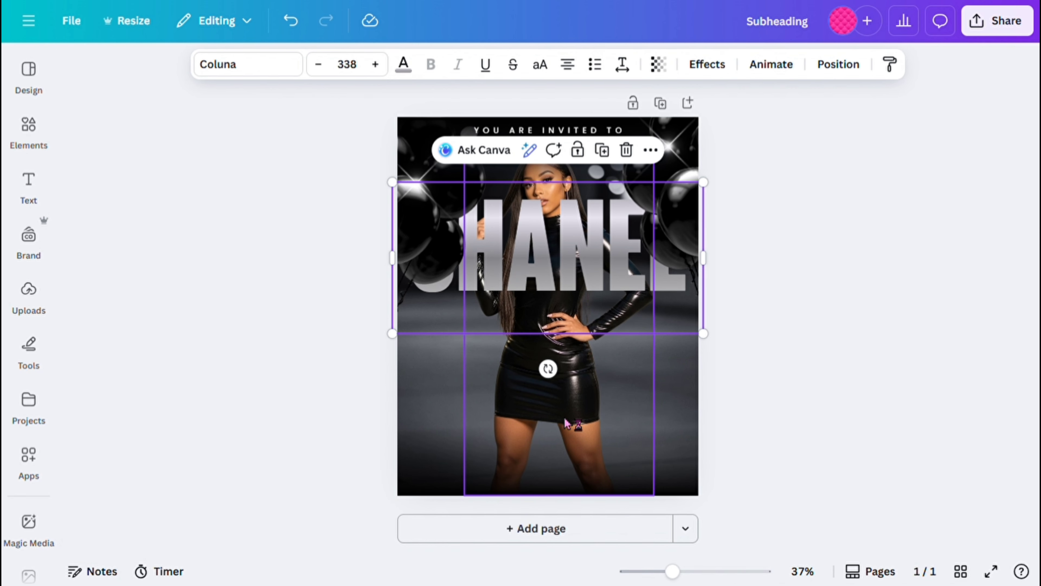
Bring the cut-out woman forward so she stands in front of the "CHANEL" heading
{"action": "left_click", "coordinate": [570, 427]}
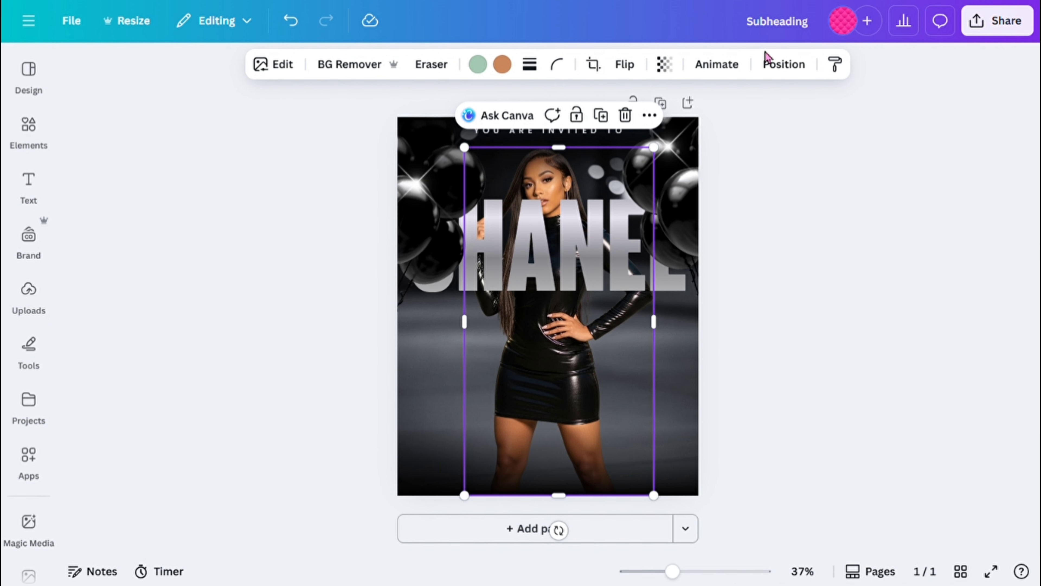
{"action": "left_click", "coordinate": [781, 65]}
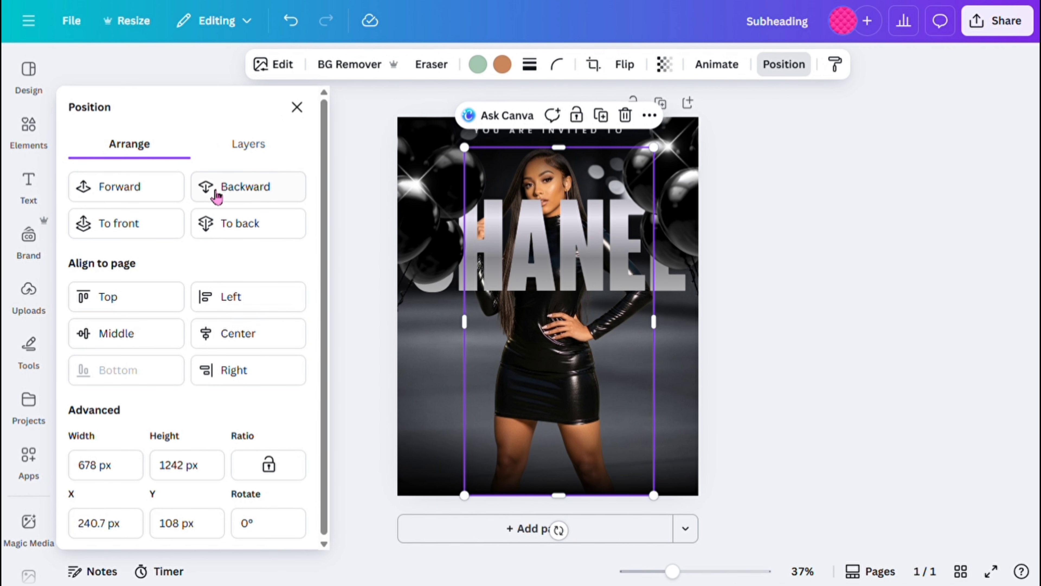
{"action": "left_click", "coordinate": [155, 188]}
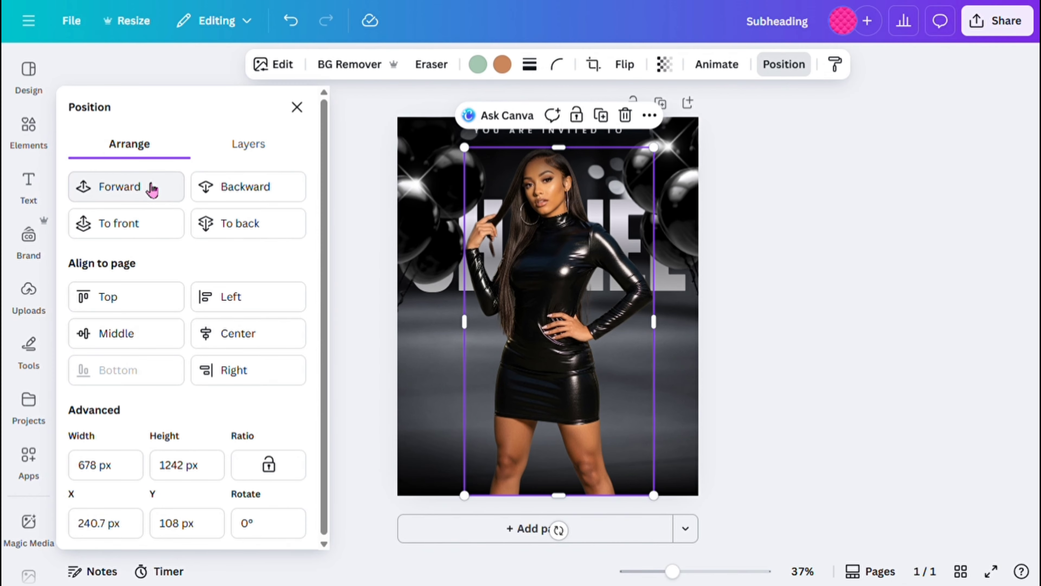
Send the left and right balloon clusters backward so both sit behind the "CHANEL" heading
{"action": "left_click", "coordinate": [424, 256]}
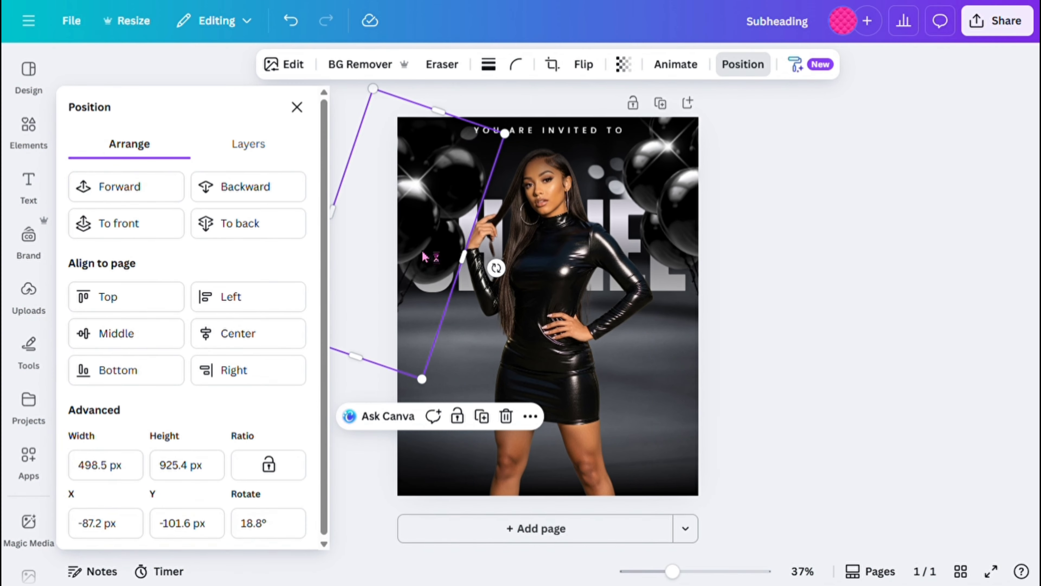
{"action": "left_click", "coordinate": [287, 189]}
{"action": "left_click", "coordinate": [693, 257]}
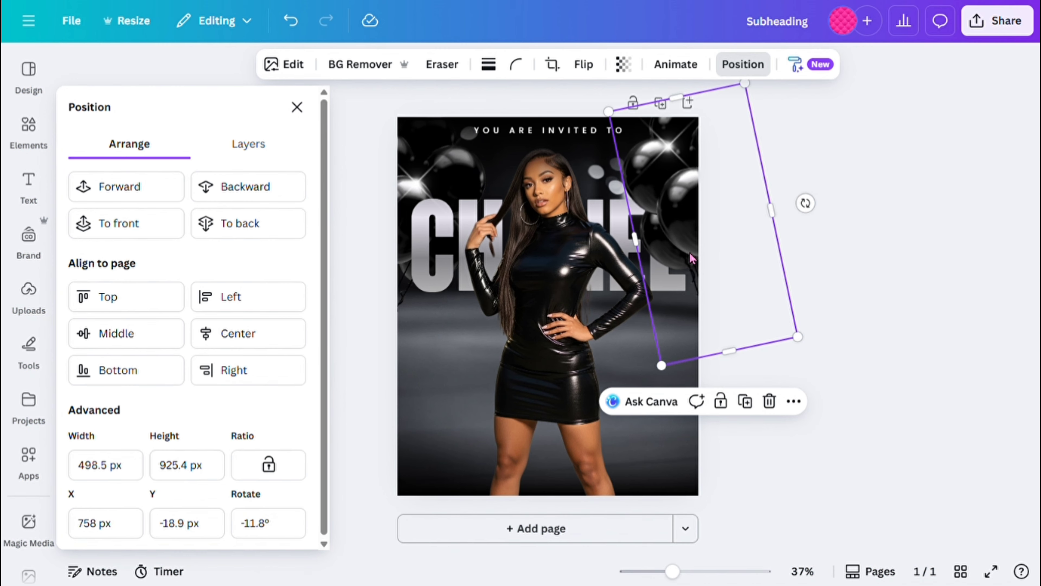
{"action": "left_click", "coordinate": [235, 195]}
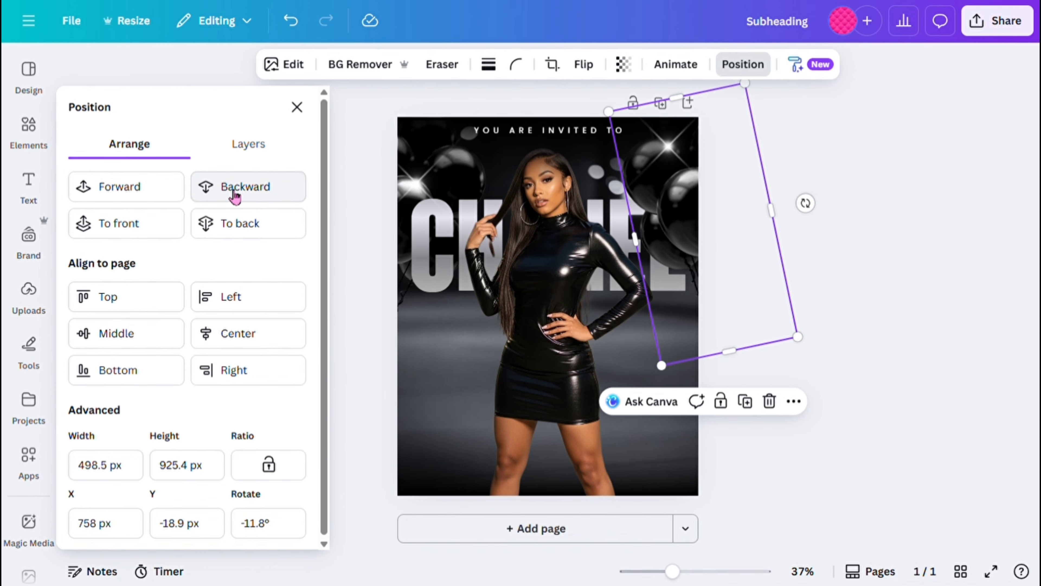
{"action": "left_click", "coordinate": [235, 196]}
{"action": "left_click", "coordinate": [861, 164]}
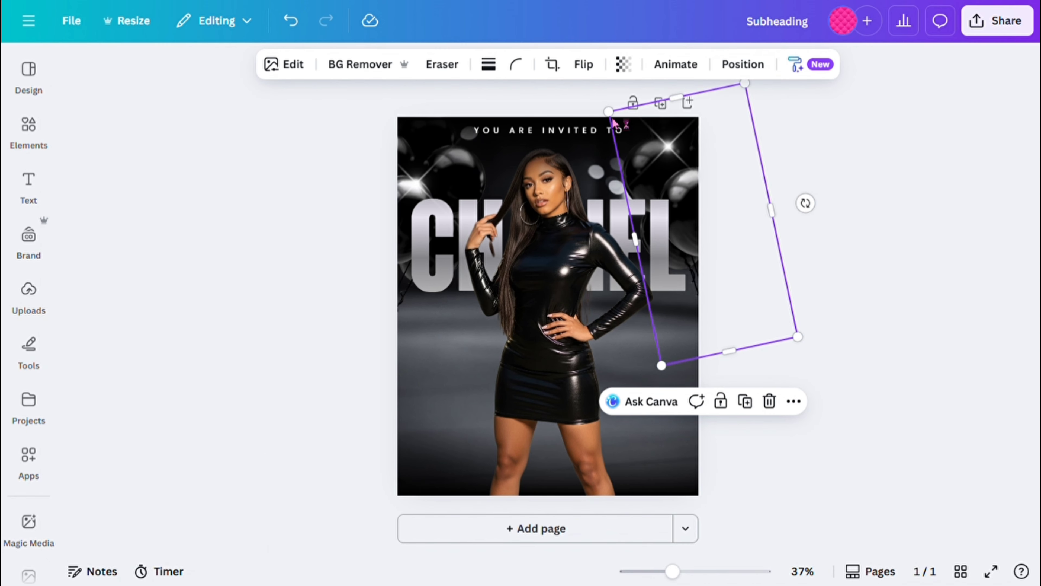
Send the black gradient along the page's upper edge backward three layers and nudge the light flare on the right balloons slightly
{"action": "left_click", "coordinate": [596, 161]}
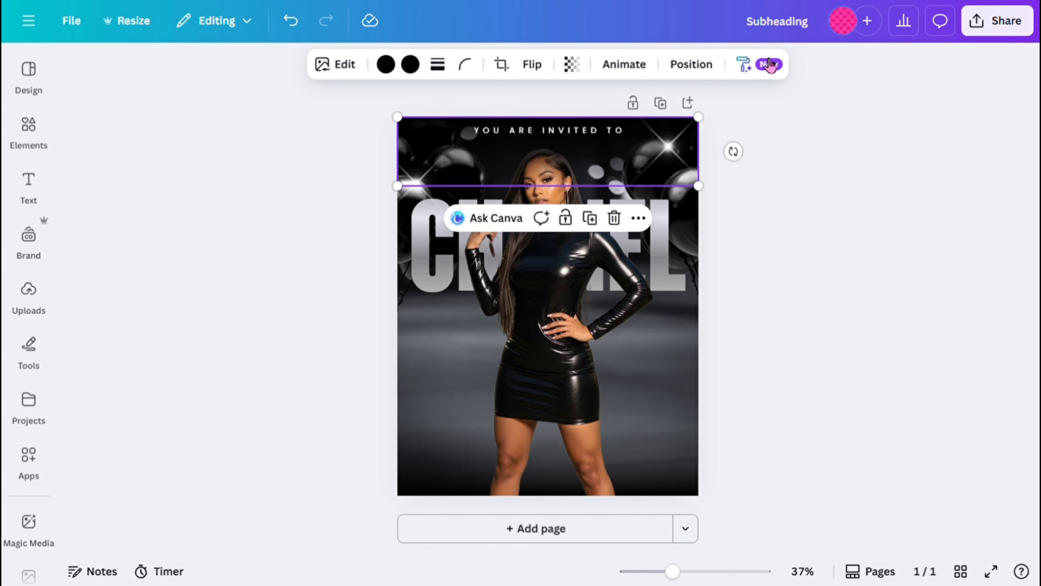
{"action": "left_click", "coordinate": [697, 64]}
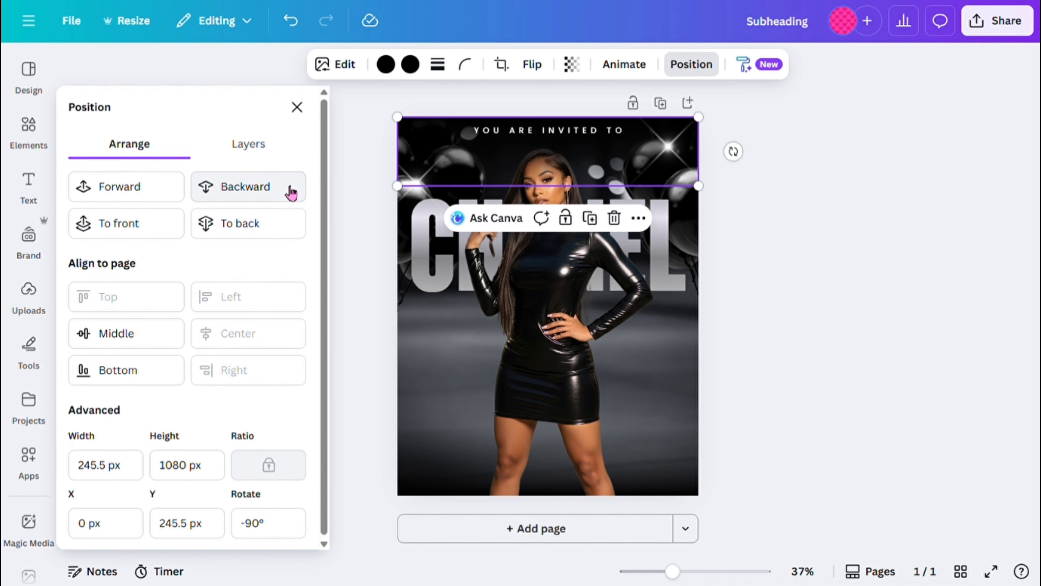
{"action": "left_click", "coordinate": [292, 193]}
{"action": "left_click", "coordinate": [292, 193]}
{"action": "left_click", "coordinate": [292, 193]}
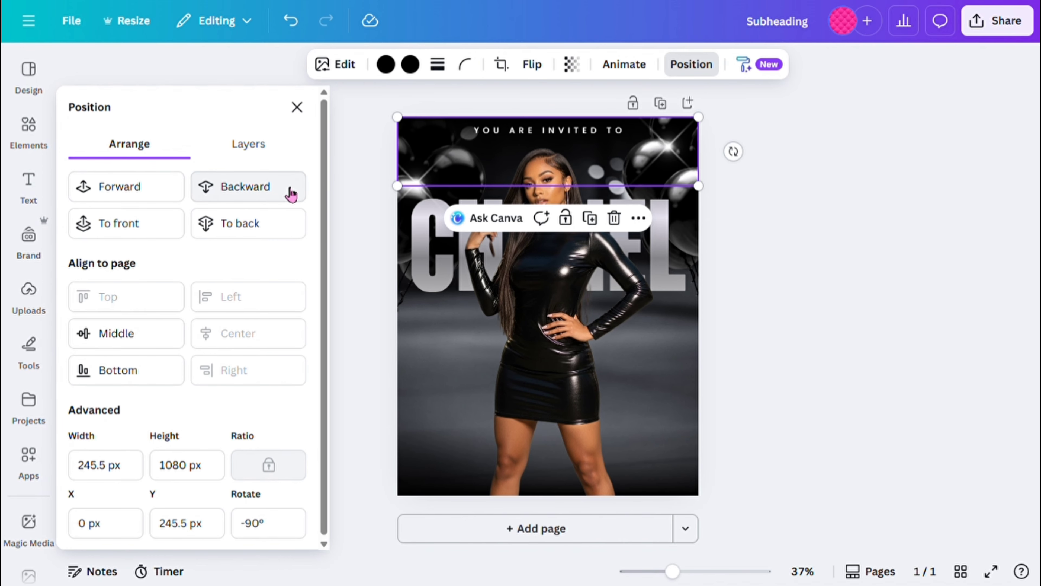
{"action": "left_click", "coordinate": [788, 188]}
{"action": "mouse_move", "coordinate": [671, 165]}
{"action": "left_mouse_down"}
{"action": "mouse_move", "coordinate": [675, 189]}
{"action": "mouse_move", "coordinate": [668, 170]}
{"action": "left_mouse_up"}
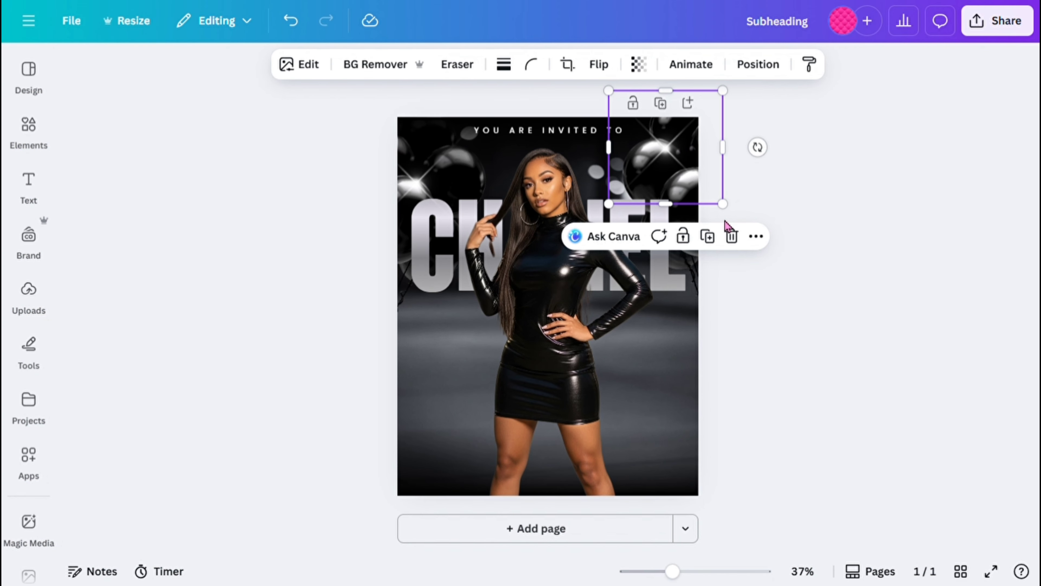
{"action": "left_click", "coordinate": [818, 251]}
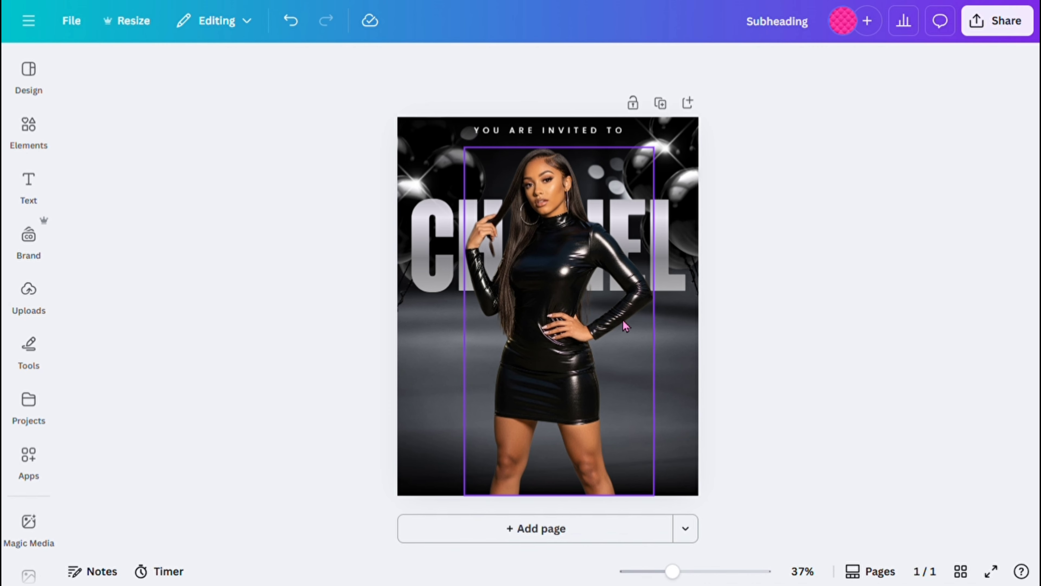
Duplicate the "CHANEL" heading, place the copy centered directly below it, and replace its text with "PARTY"
{"action": "left_click", "coordinate": [682, 286]}
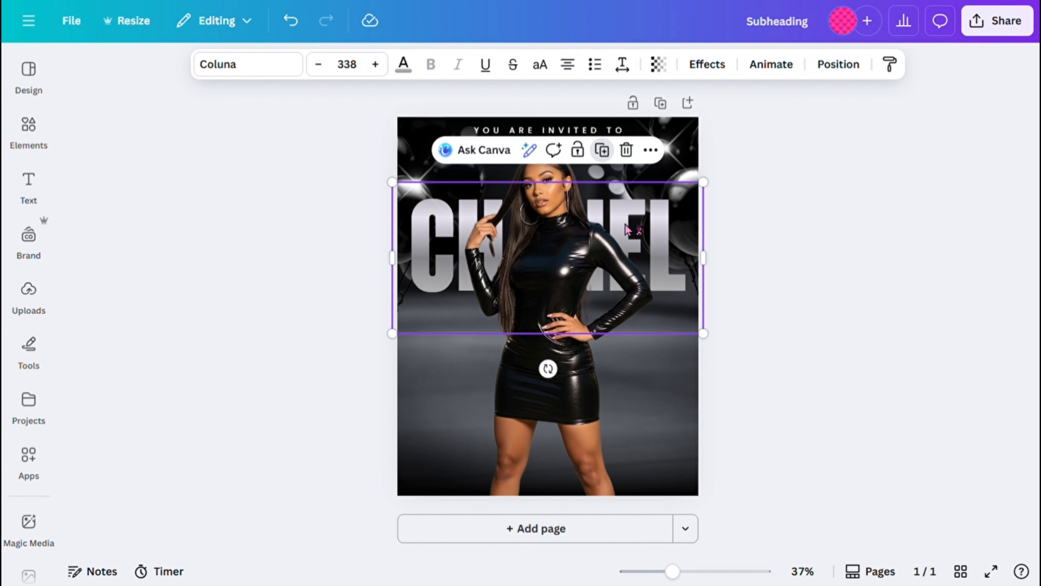
{"action": "left_click", "coordinate": [602, 150]}
{"action": "left_click_drag", "start_coordinate": [648, 268], "coordinate": [651, 354]}
{"action": "double_click", "coordinate": [647, 352]}
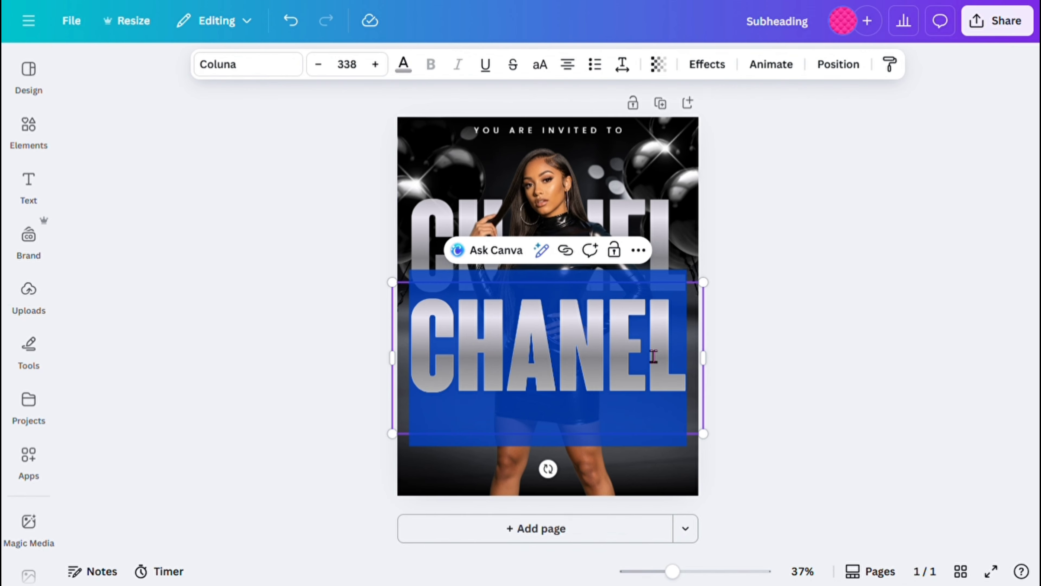
{"action": "type", "text": "PA"}
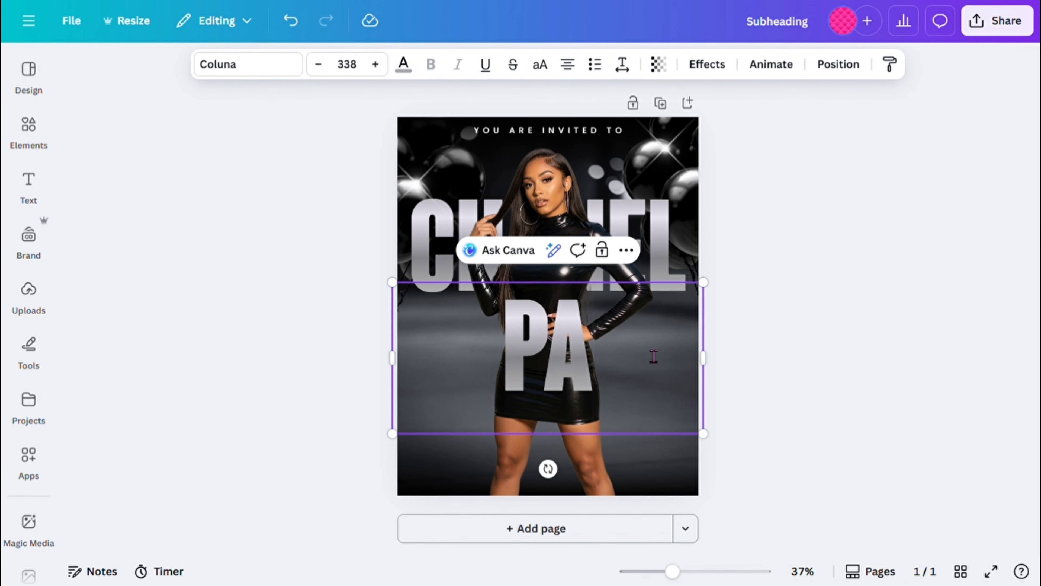
{"action": "type", "text": "RTY"}
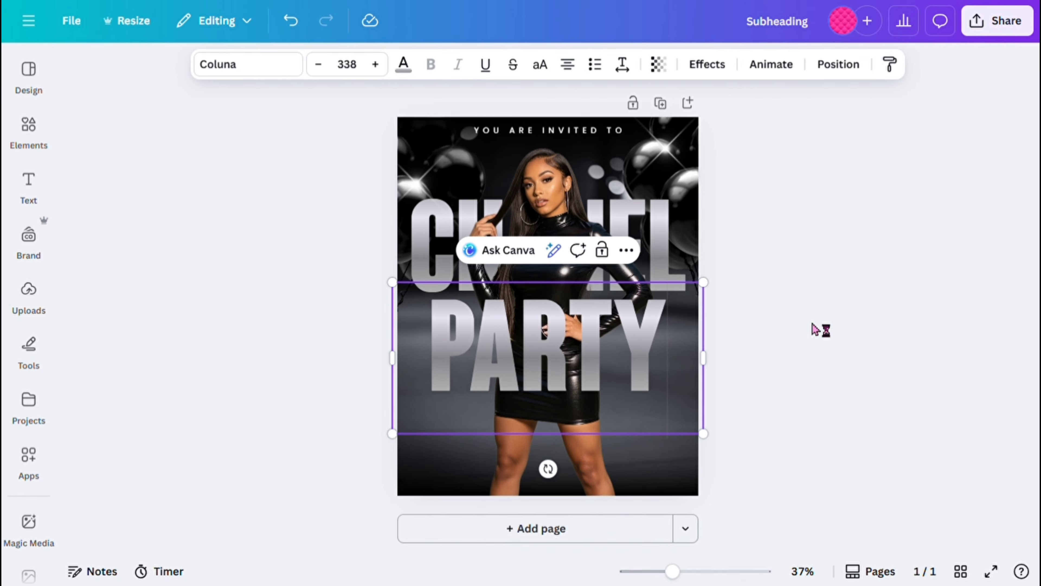
{"action": "left_click_drag", "start_coordinate": [613, 335], "coordinate": [614, 346]}
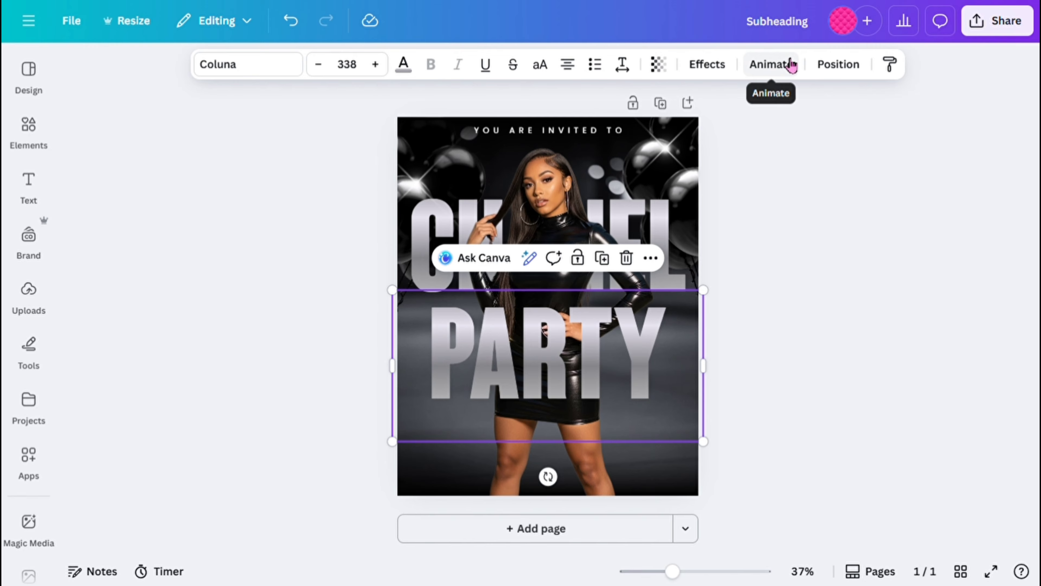
Send the "PARTY" heading backward one layer so it sits behind the woman
{"action": "left_click", "coordinate": [837, 65]}
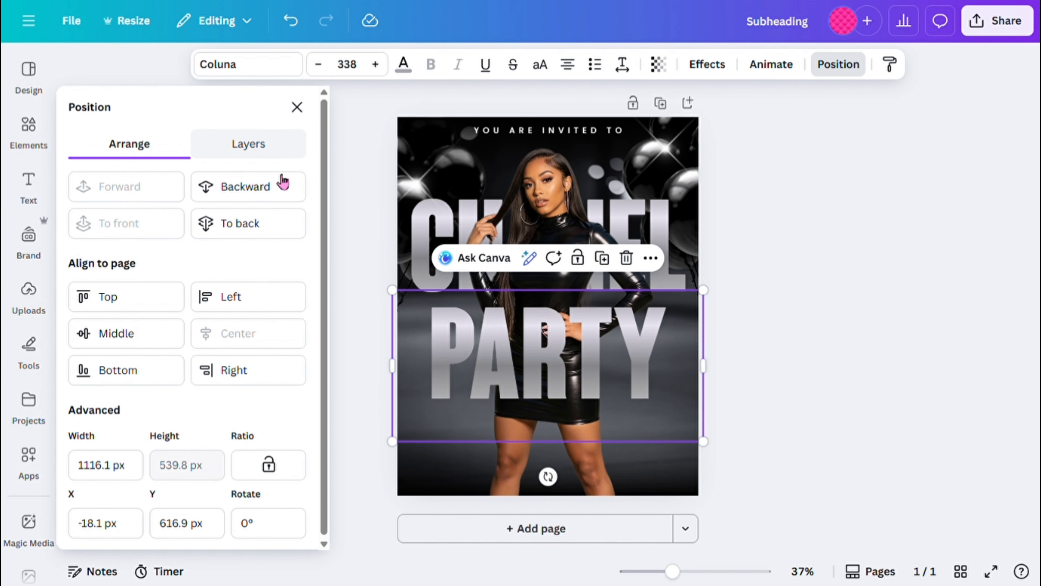
{"action": "left_click", "coordinate": [281, 188]}
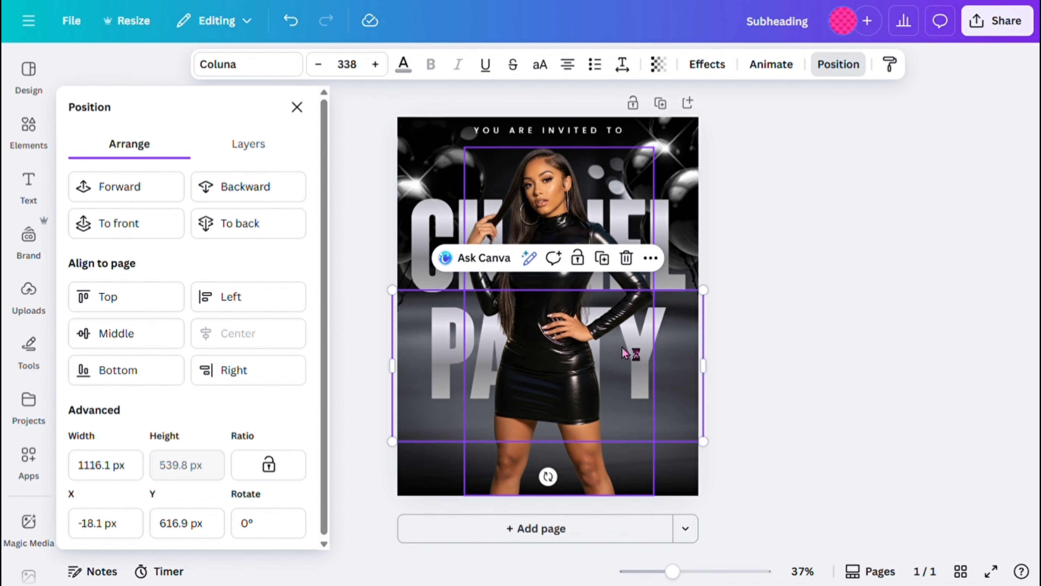
{"action": "left_click", "coordinate": [333, 349]}
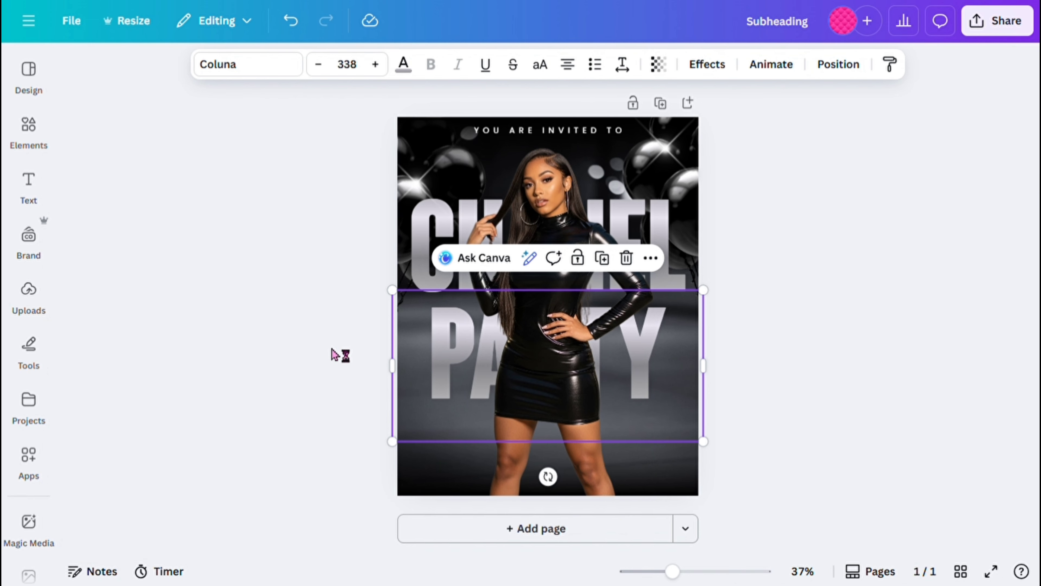
Duplicate the "PARTY" heading exactly over the original and give the front copy a Hollow effect with minimum thickness
{"action": "left_click", "coordinate": [606, 258]}
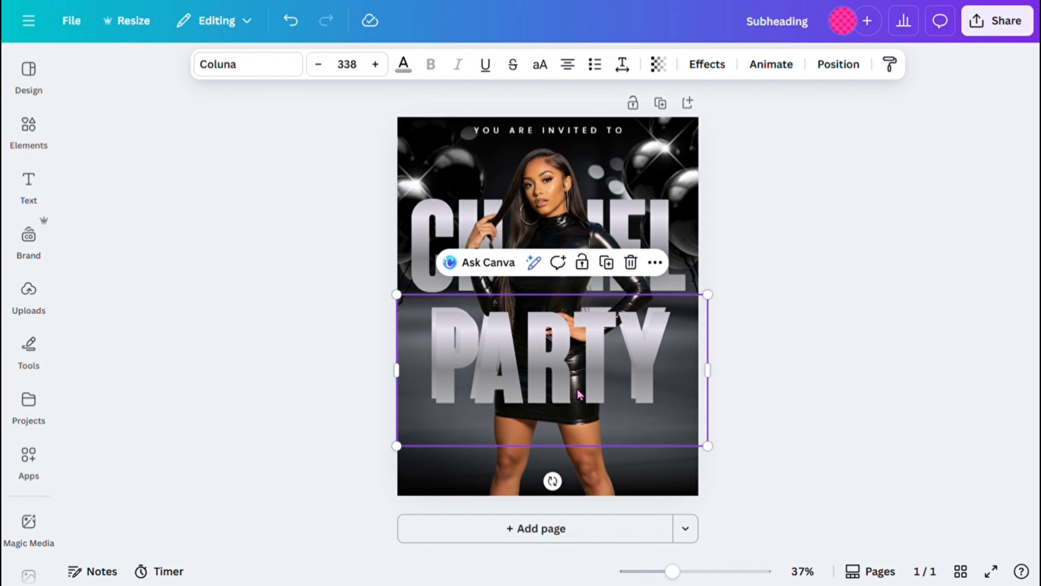
{"action": "mouse_move", "coordinate": [581, 392]}
{"action": "left_mouse_down"}
{"action": "mouse_move", "coordinate": [572, 393]}
{"action": "mouse_move", "coordinate": [581, 391]}
{"action": "left_mouse_up"}
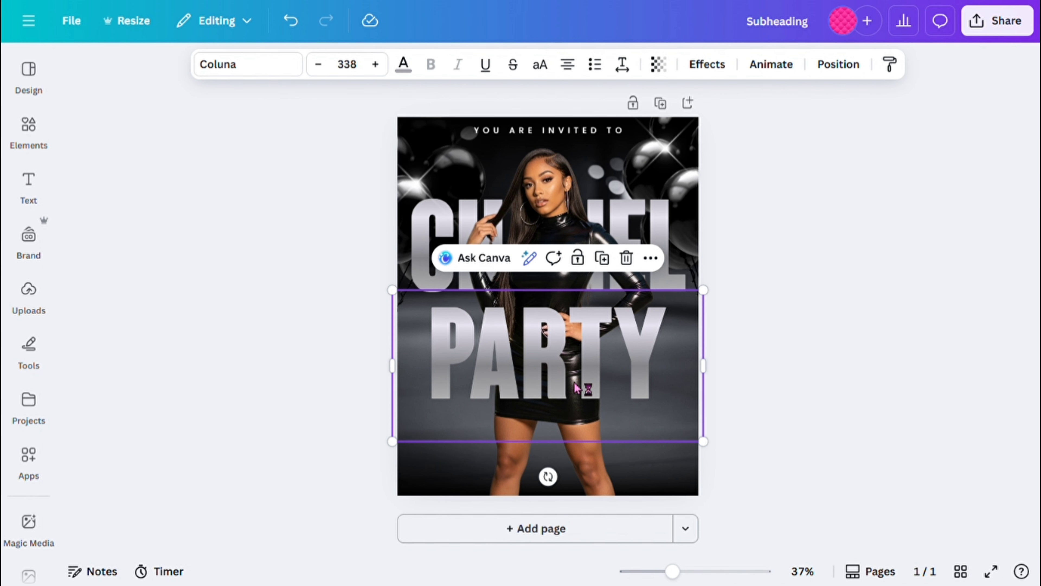
{"action": "left_click", "coordinate": [705, 76]}
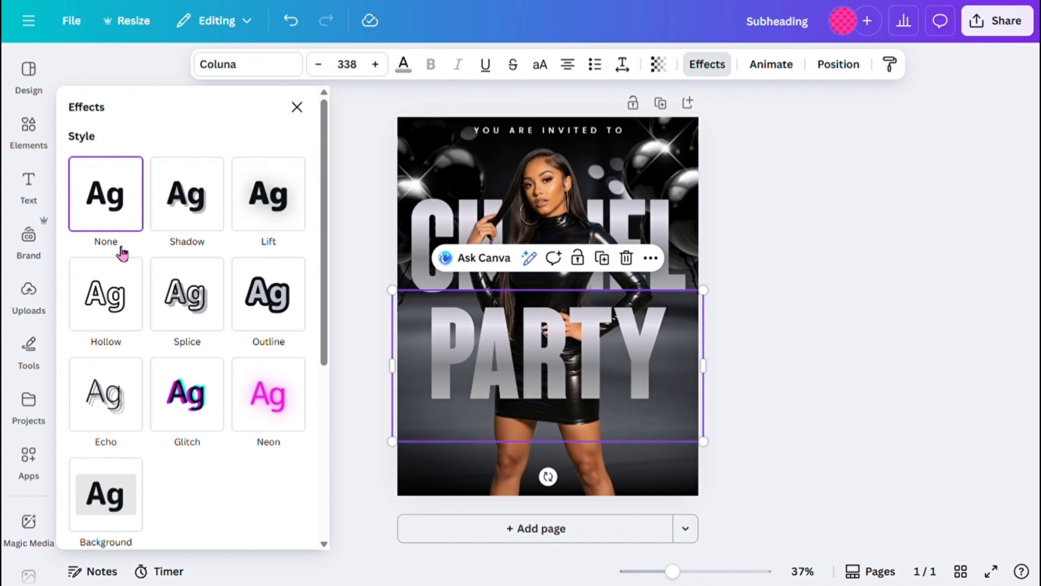
{"action": "left_click", "coordinate": [116, 305]}
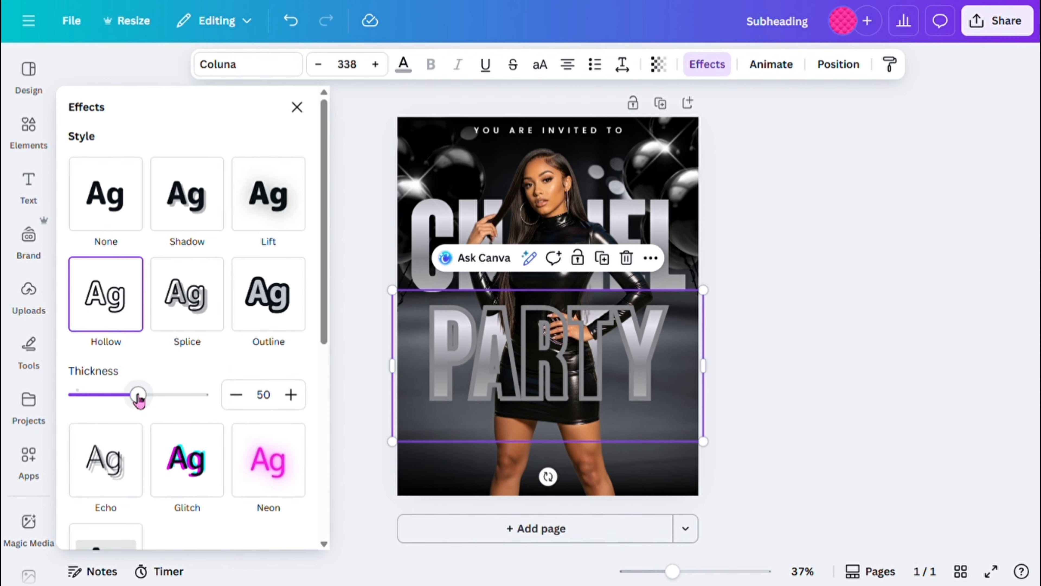
{"action": "left_click_drag", "start_coordinate": [139, 397], "coordinate": [50, 401]}
{"action": "left_click", "coordinate": [807, 226]}
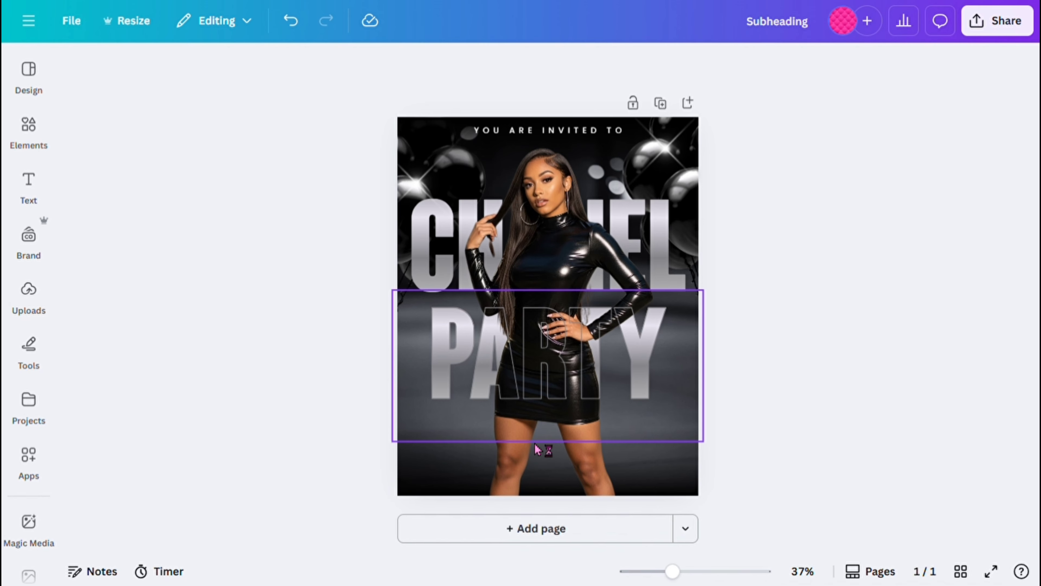
Enlarge the cut-out woman slightly, keeping her legs anchored to the page's lower edge
{"action": "left_click", "coordinate": [572, 251]}
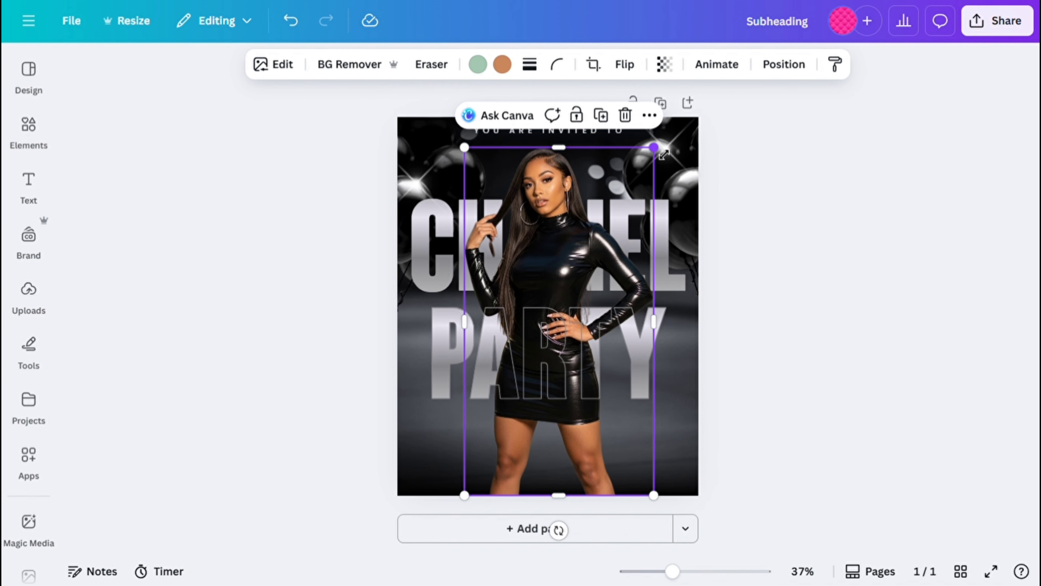
{"action": "left_click_drag", "start_coordinate": [663, 152], "coordinate": [675, 155]}
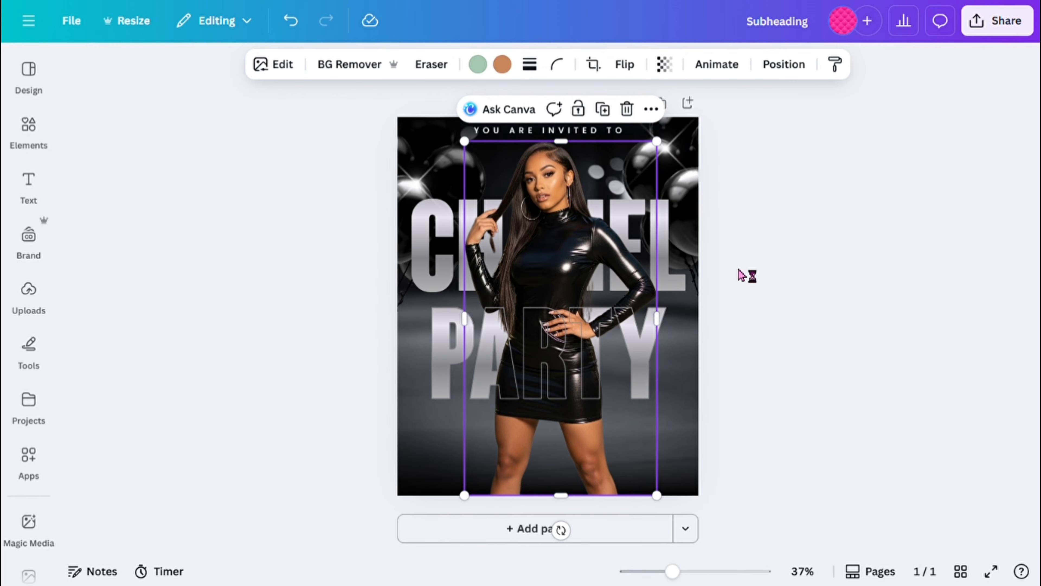
{"action": "left_click", "coordinate": [869, 371]}
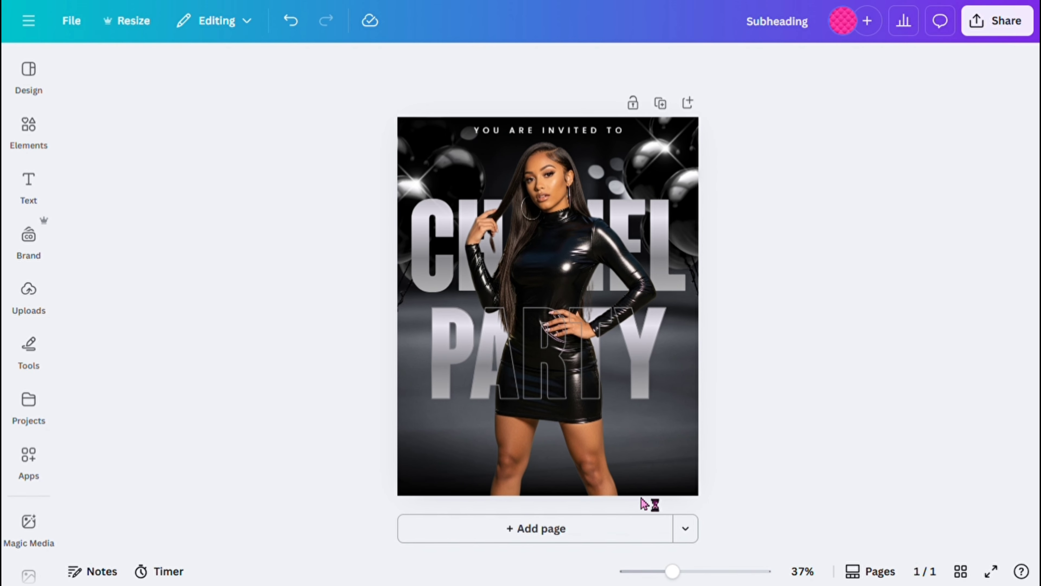
Bring the black gradient along the page's lower edge forward one layer so it covers the woman's legs
{"action": "left_click", "coordinate": [676, 491]}
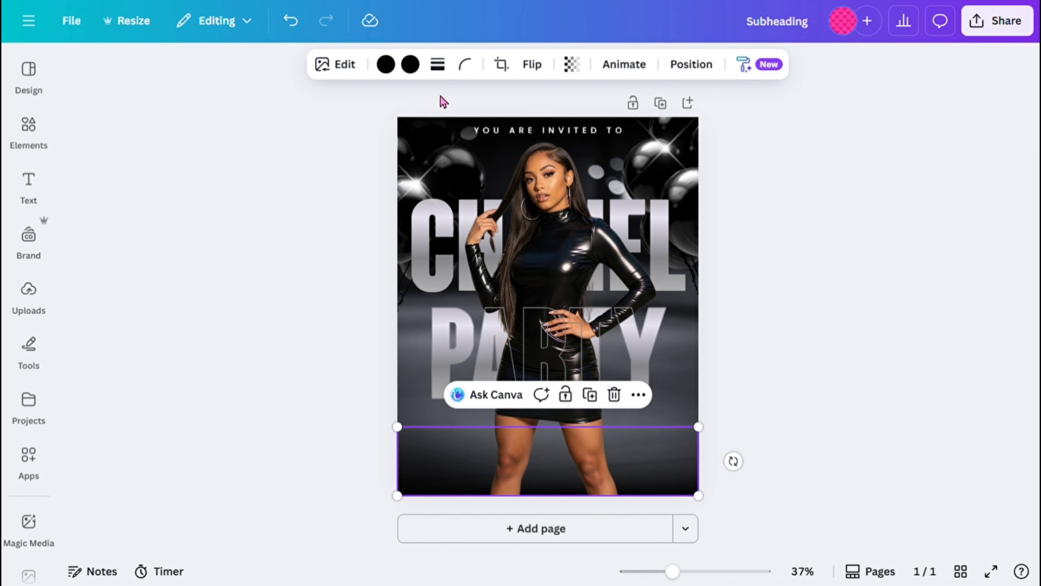
{"action": "left_click", "coordinate": [699, 70]}
{"action": "left_click", "coordinate": [112, 190]}
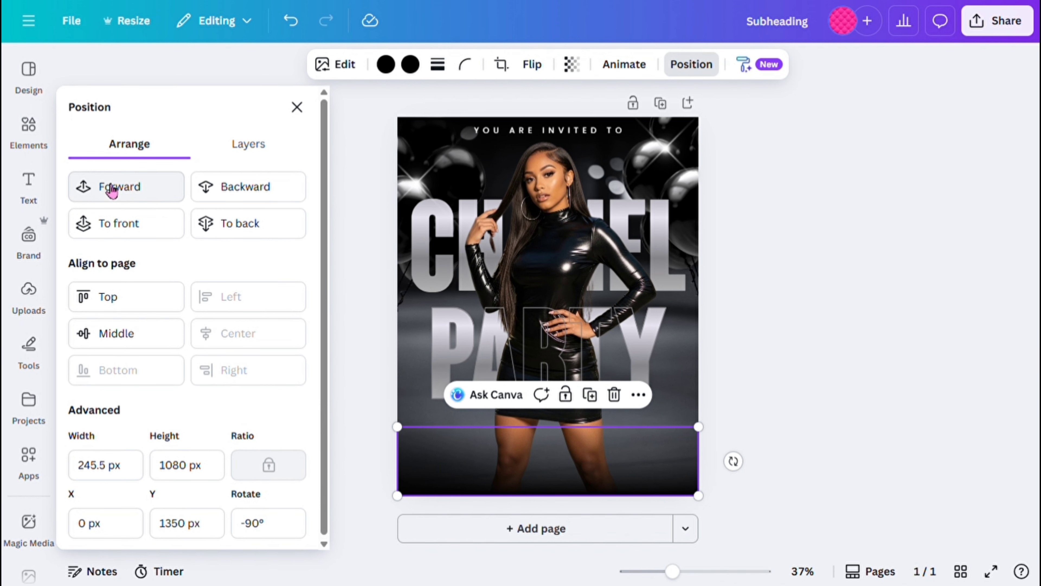
{"action": "left_click", "coordinate": [836, 284]}
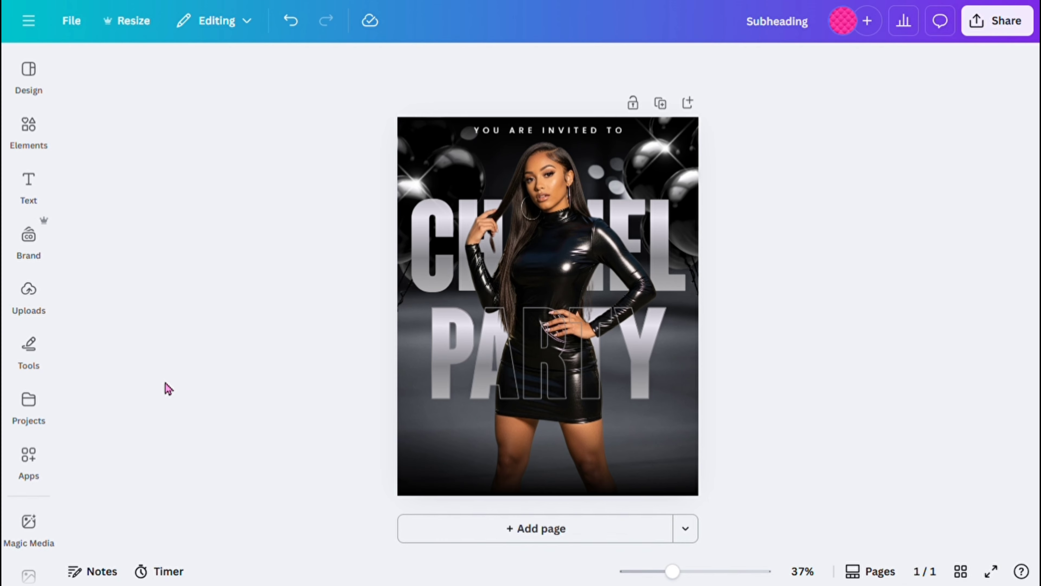
{"action": "left_click", "coordinate": [28, 293]}
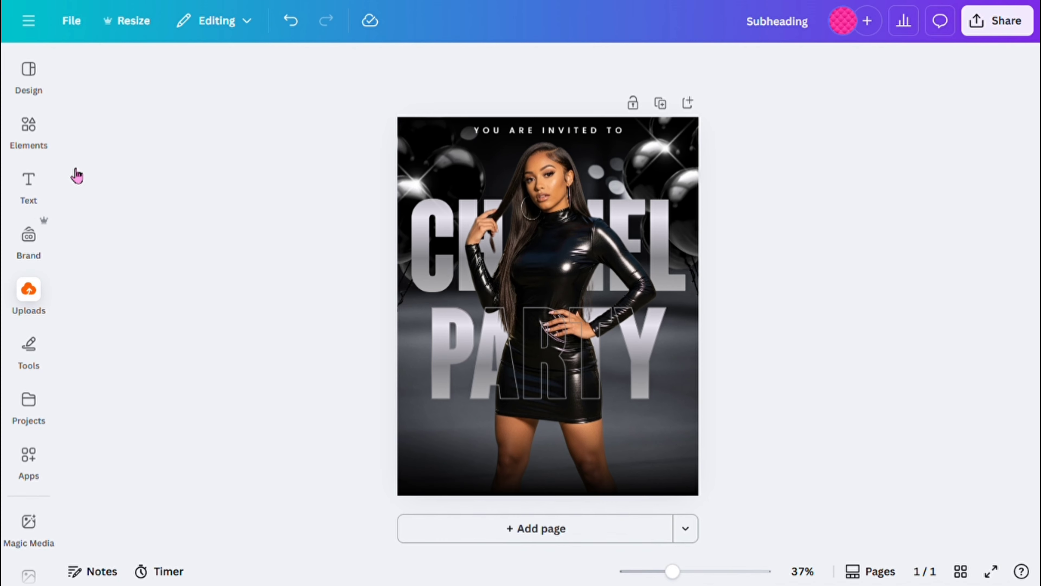
{"action": "left_click", "coordinate": [34, 184]}
{"action": "left_click", "coordinate": [29, 148]}
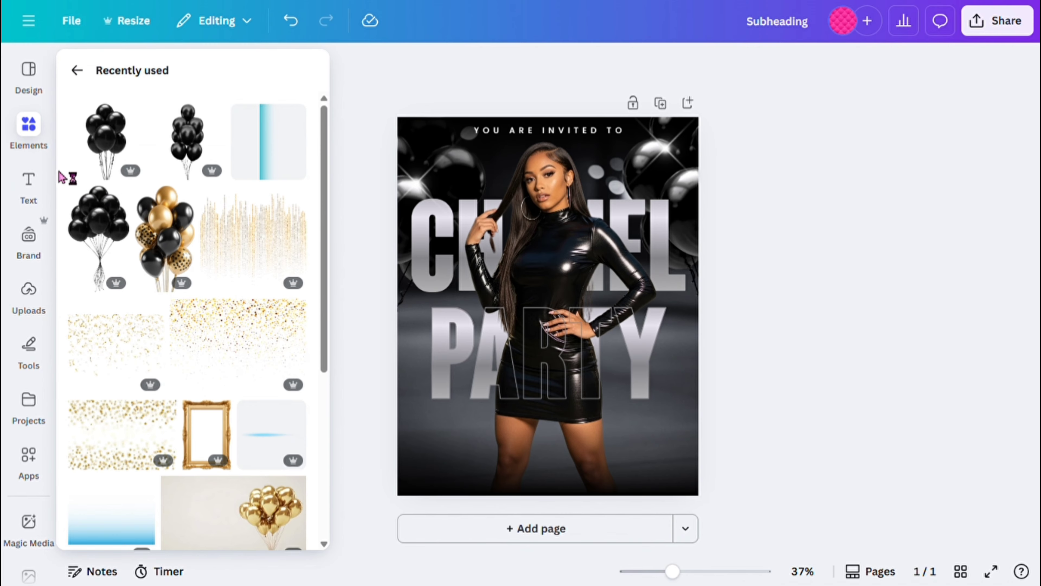
{"action": "left_click", "coordinate": [46, 102]}
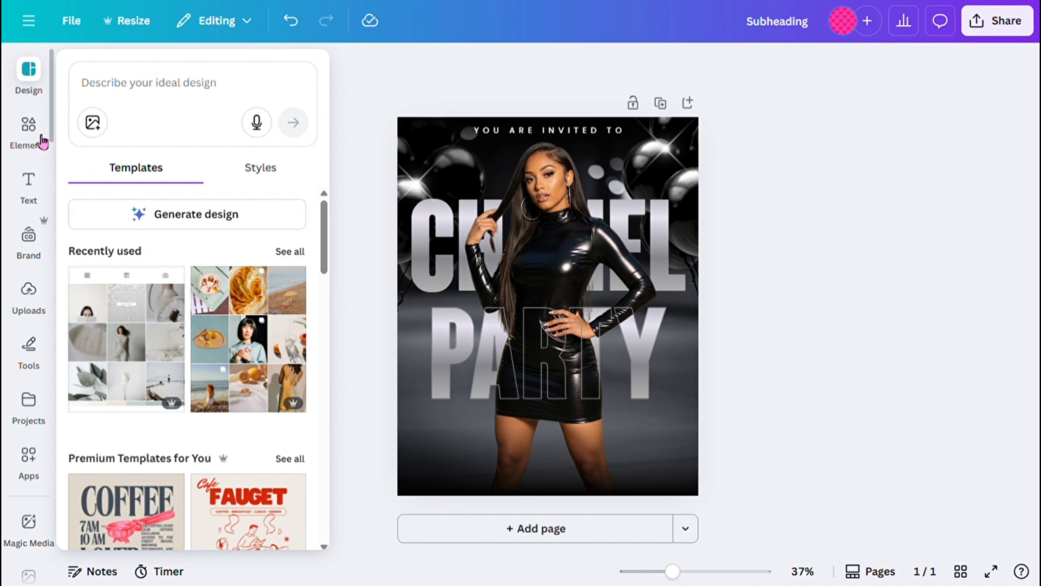
{"action": "left_click", "coordinate": [36, 138]}
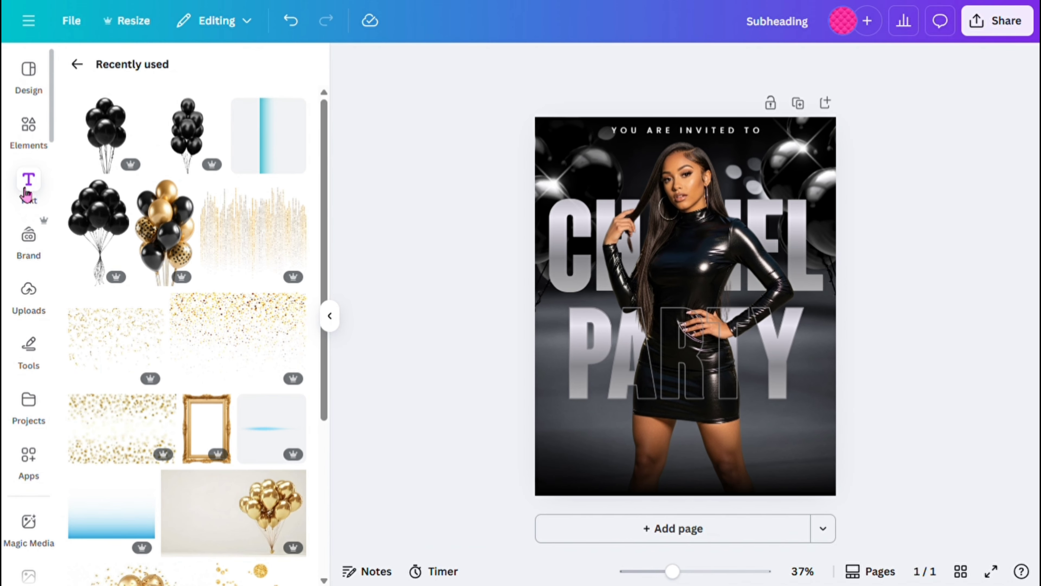
Add a white heading reading "DEC 19" at font size about 64 in the page's lower-left corner
{"action": "left_click", "coordinate": [43, 193]}
{"action": "left_click", "coordinate": [112, 246]}
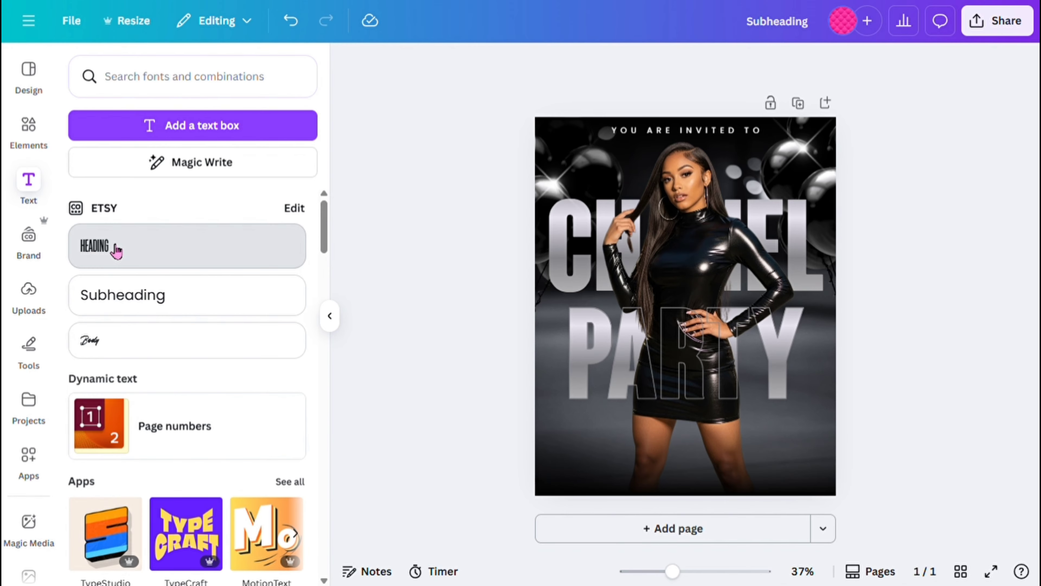
{"action": "left_click_drag", "start_coordinate": [698, 349], "coordinate": [590, 473]}
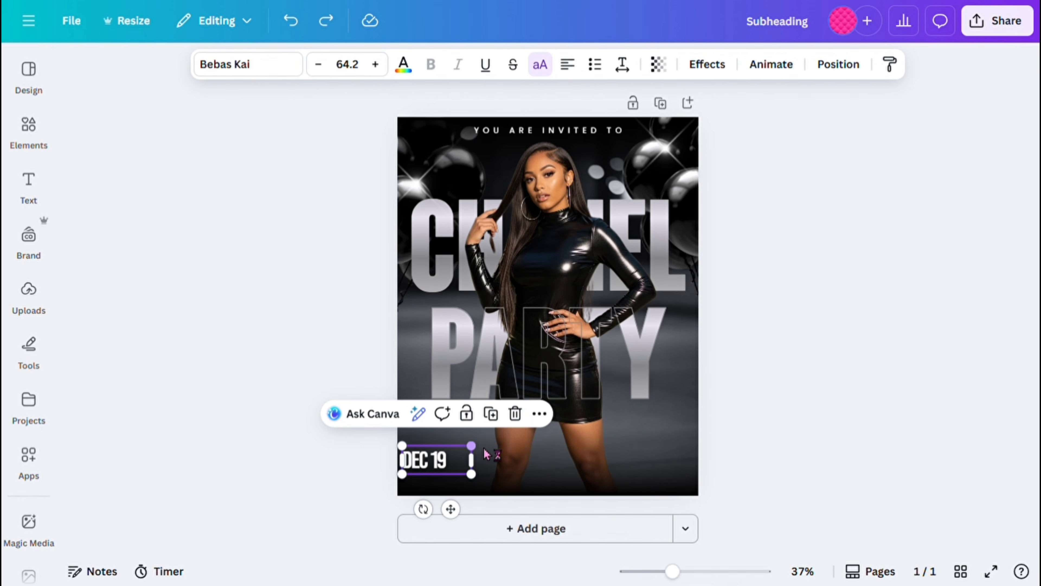
{"action": "left_click", "coordinate": [869, 304]}
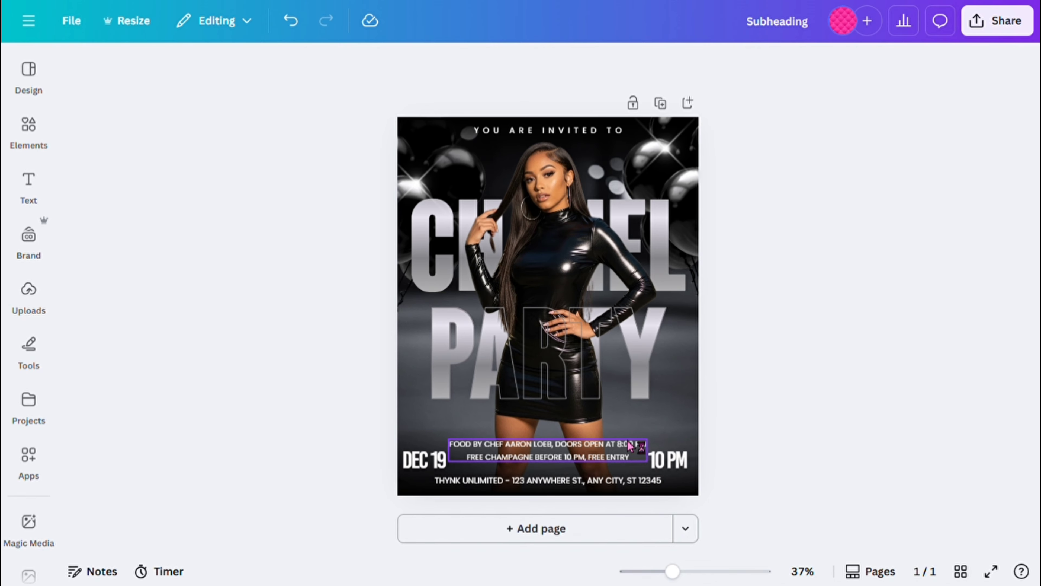
Set the doors-open time in the event details text above the address line to 10:00 PM
{"action": "left_click", "coordinate": [628, 452]}
{"action": "double_click", "coordinate": [633, 457]}
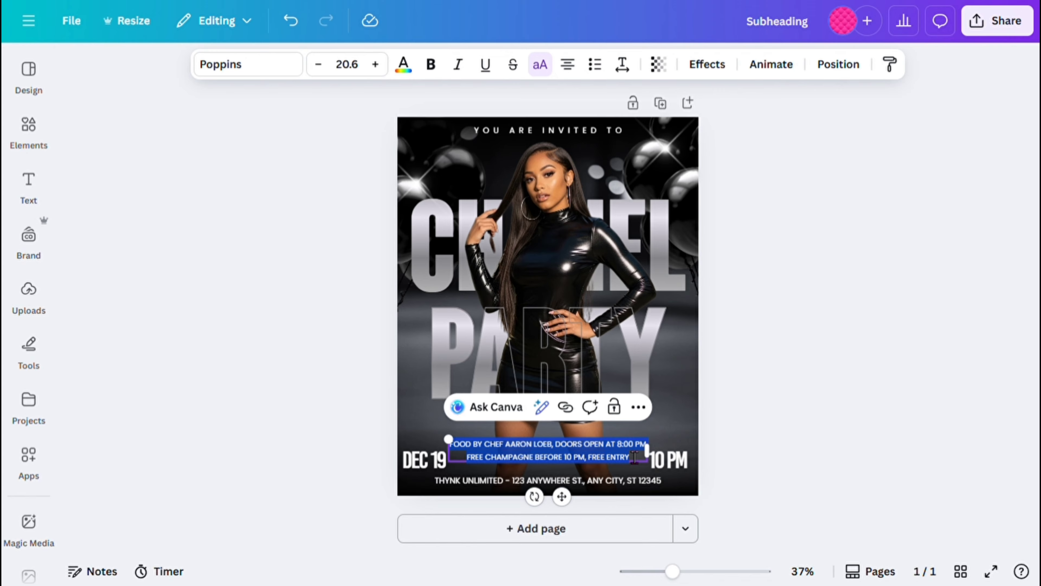
{"action": "left_click", "coordinate": [634, 456]}
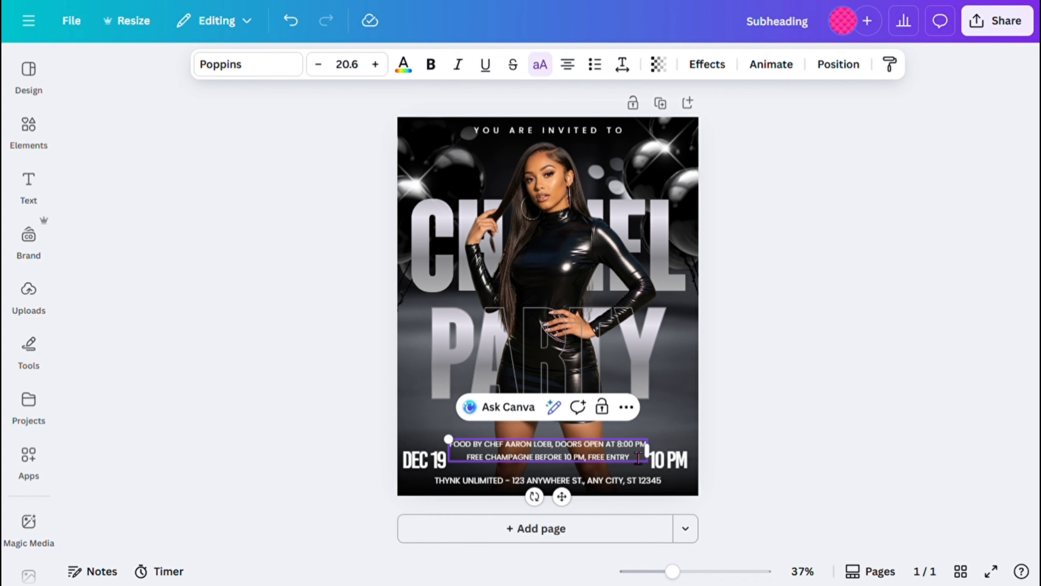
{"action": "key", "text": "Delete"}
{"action": "type", "text": "10"}
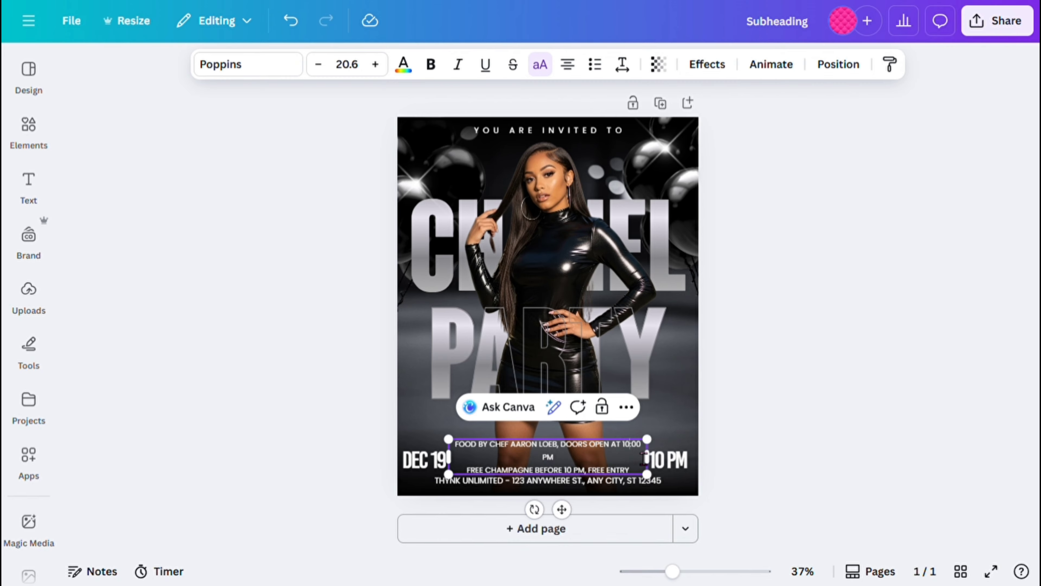
{"action": "left_click", "coordinate": [757, 420]}
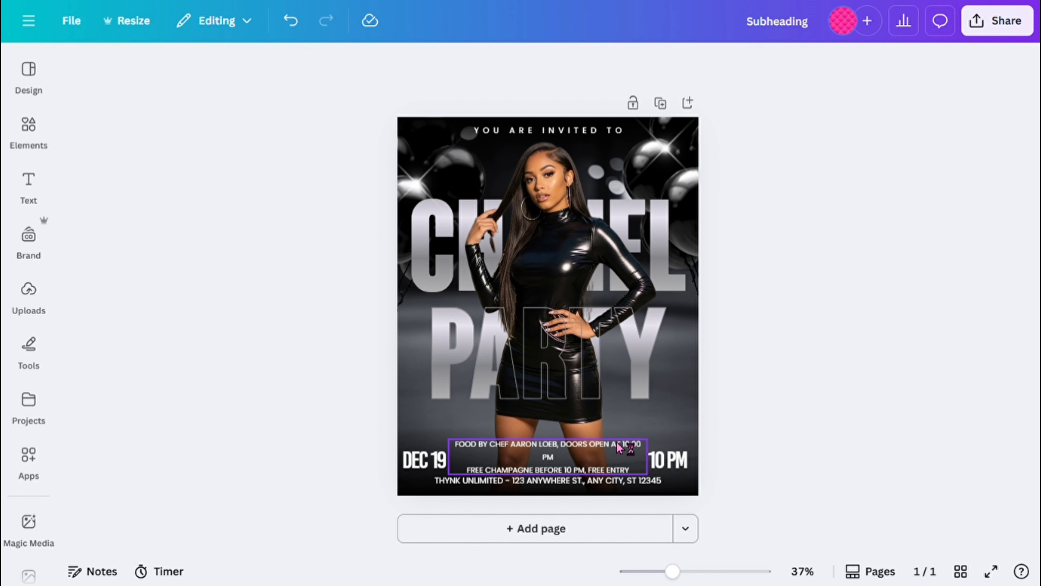
Widen the event details text box slightly so its text fits on two lines
{"action": "left_click", "coordinate": [647, 465]}
{"action": "left_click_drag", "start_coordinate": [656, 463], "coordinate": [658, 462]}
{"action": "left_click", "coordinate": [807, 418]}
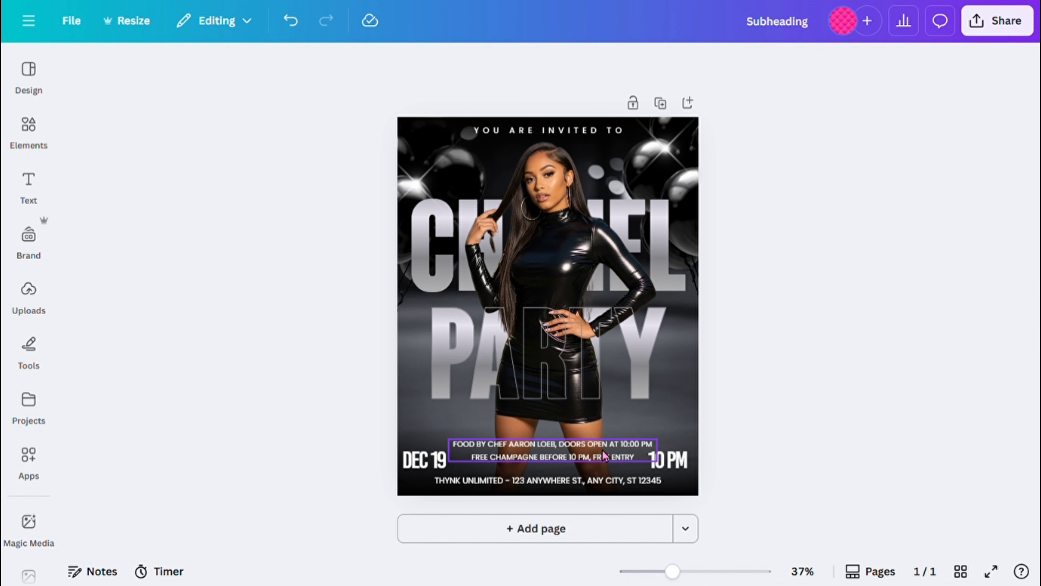
{"action": "left_click", "coordinate": [616, 451]}
{"action": "left_click", "coordinate": [626, 450]}
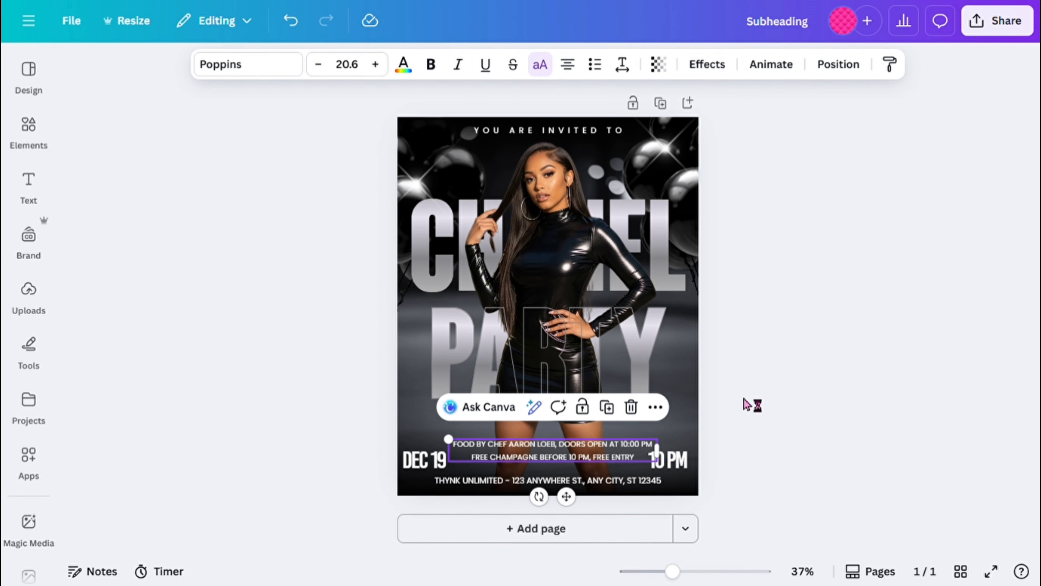
{"action": "left_click", "coordinate": [796, 395]}
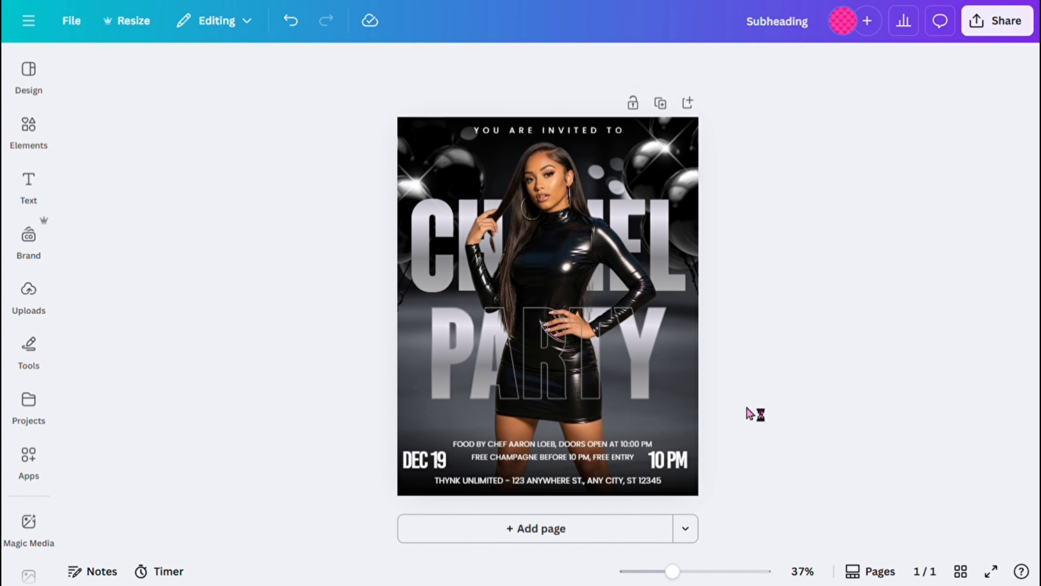